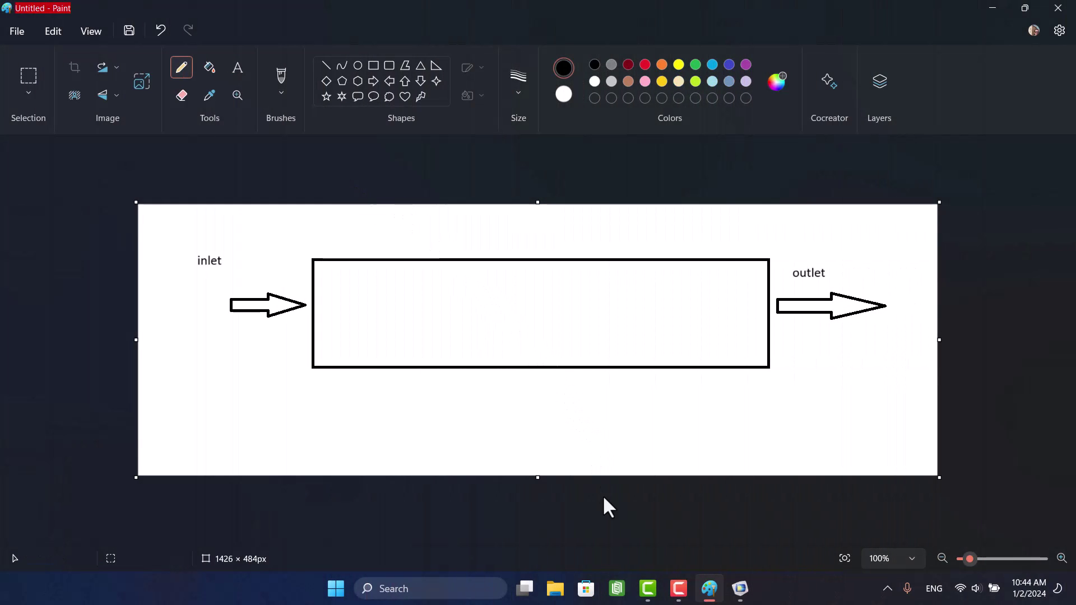
Switch from the Paint duct sketch to COMSOL's New model page.
left_click(741, 589)
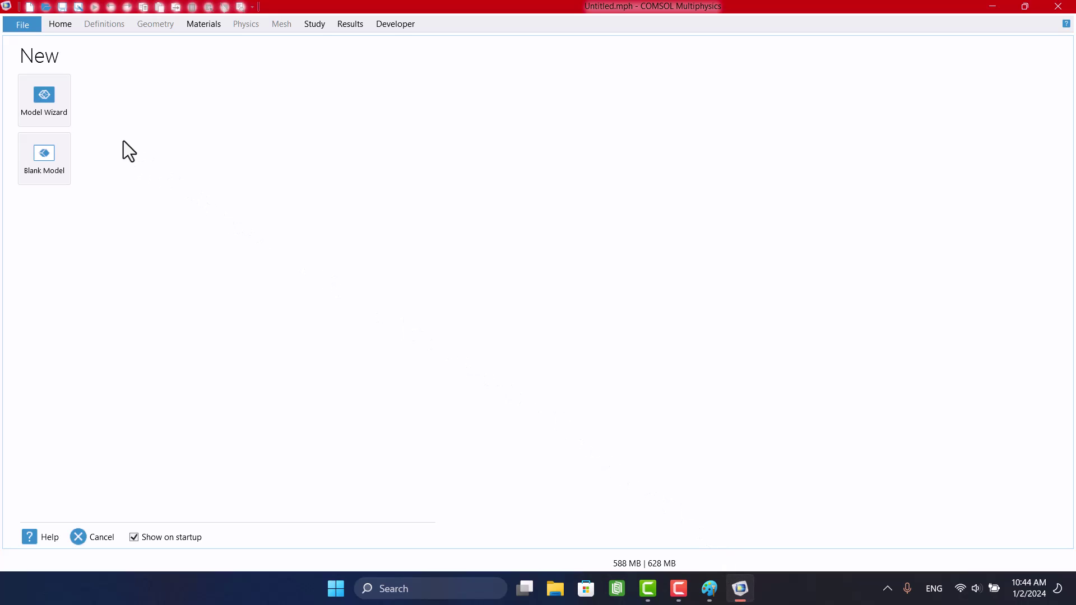
Start a 2D model in the Model Wizard and add the Turbulent Flow, k-ω interface.
left_click(50, 110)
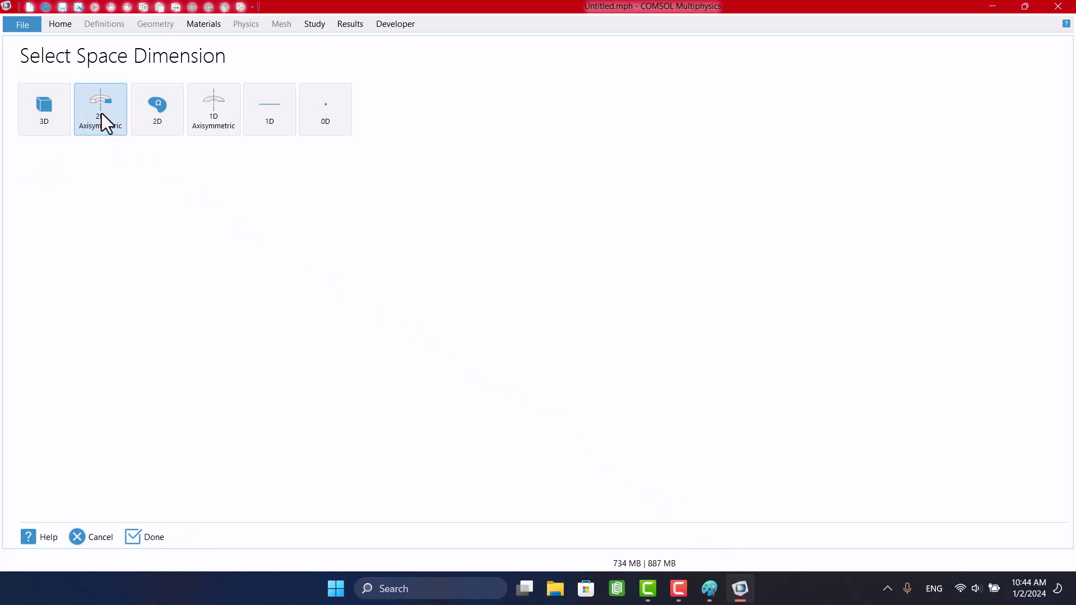
left_click(138, 113)
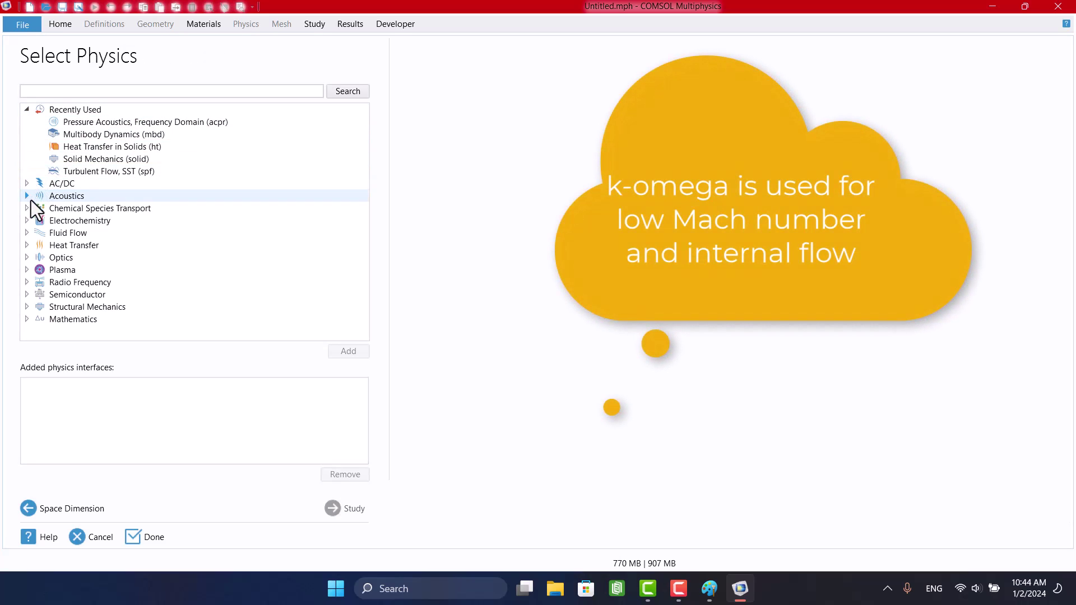
left_click(27, 233)
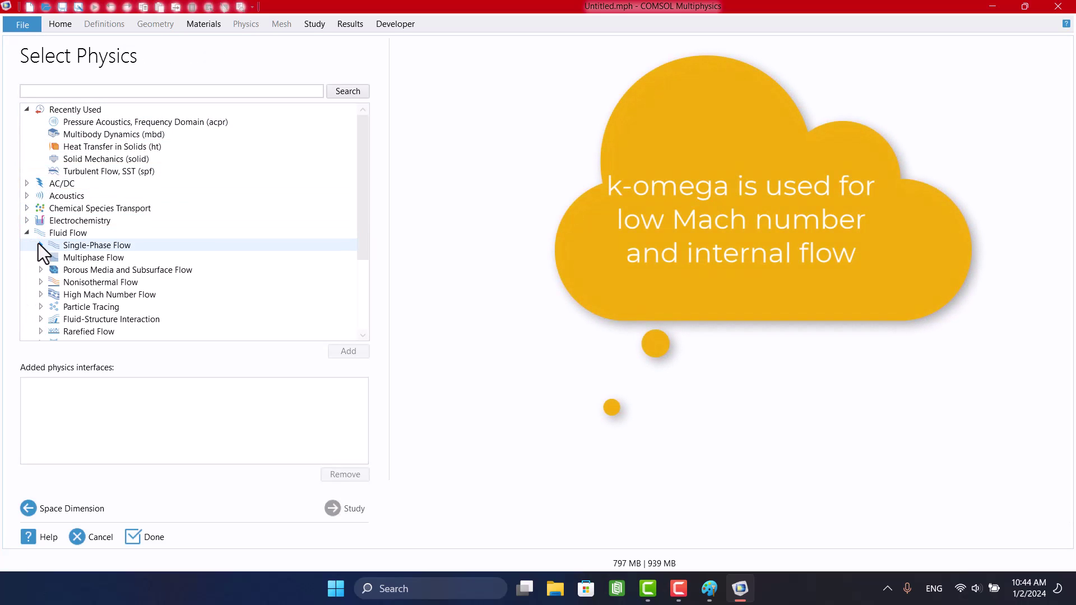
left_click(39, 245)
left_click(55, 282)
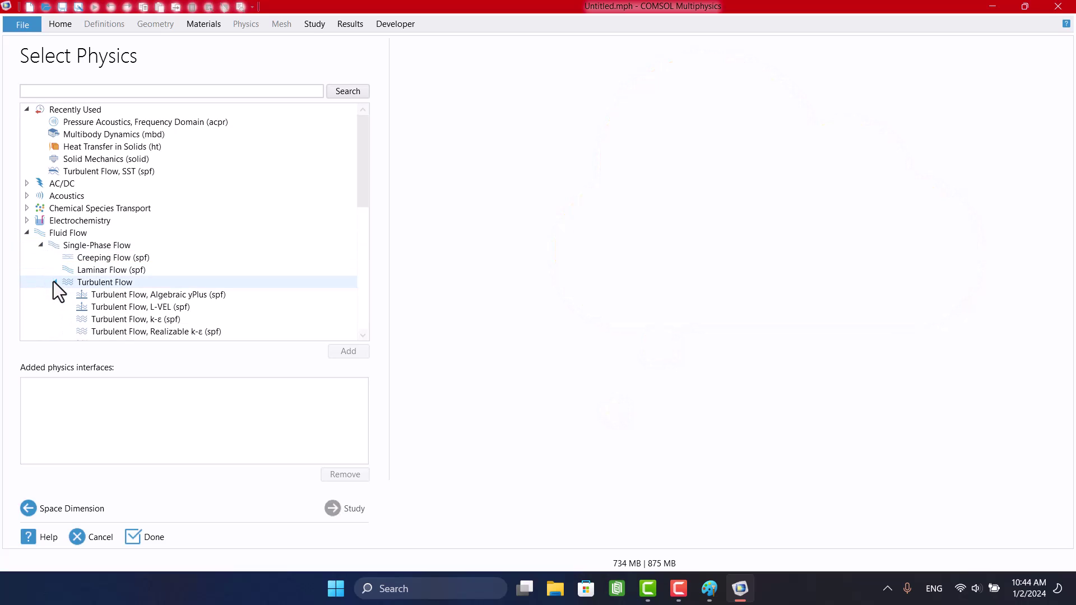
scroll(67, 288, "down", 5)
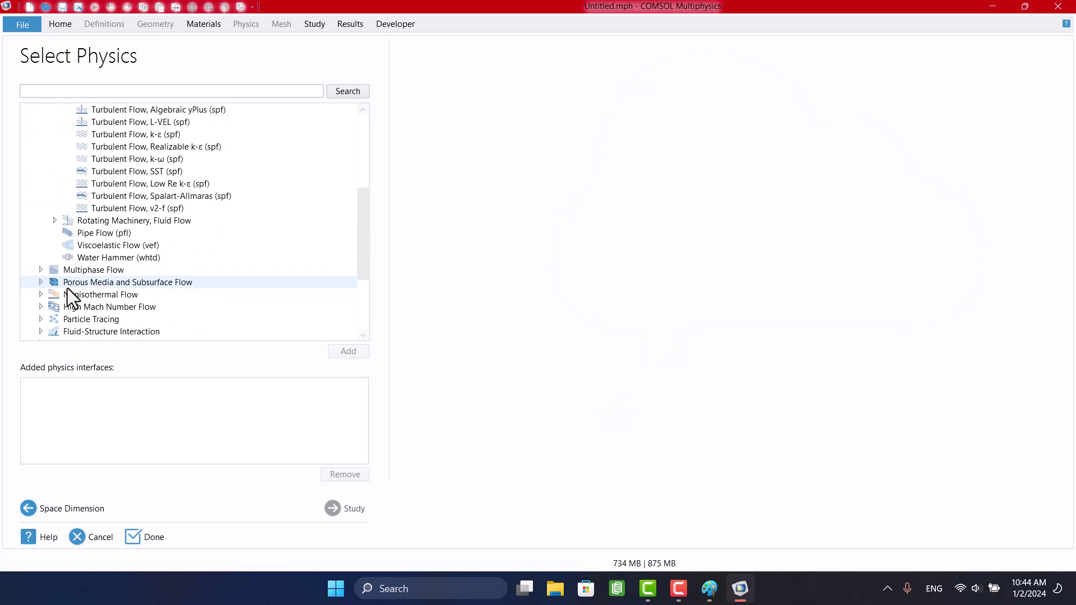
left_click(132, 162)
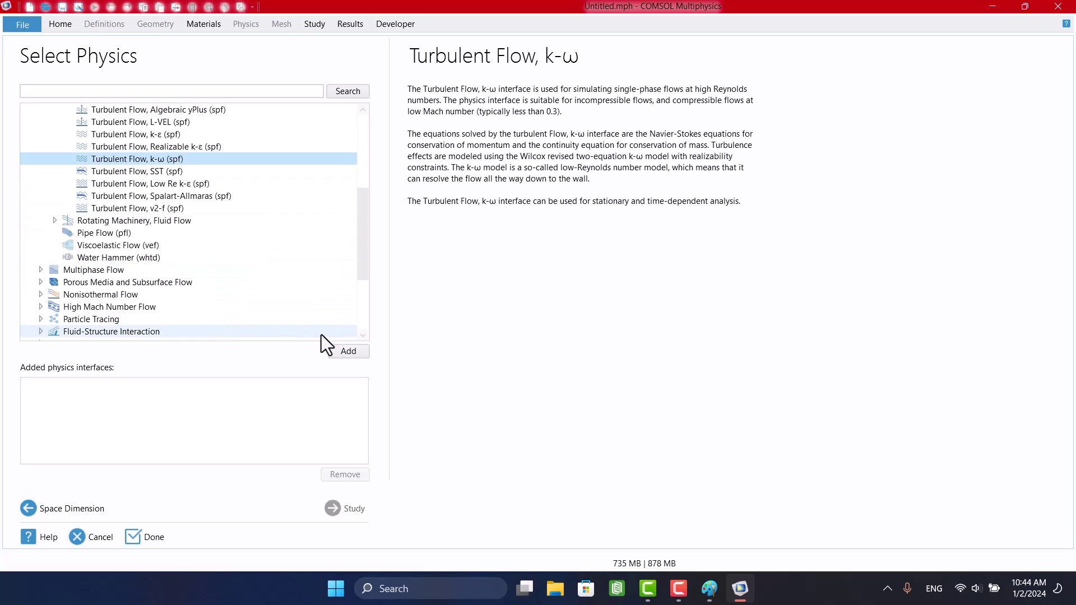
left_click(338, 353)
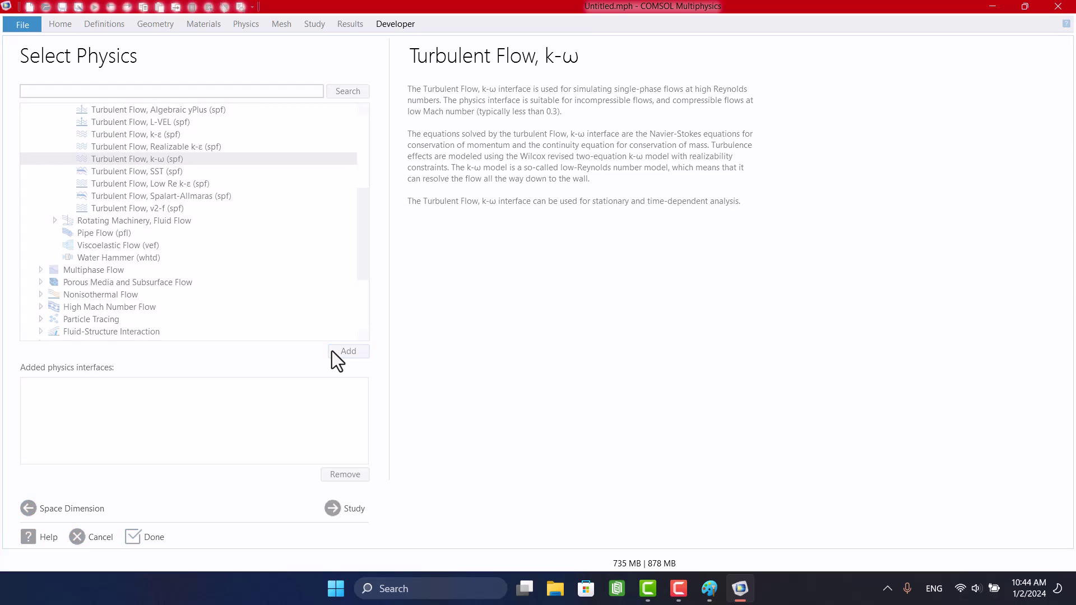
Choose a Stationary study and finish the wizard.
left_click(340, 508)
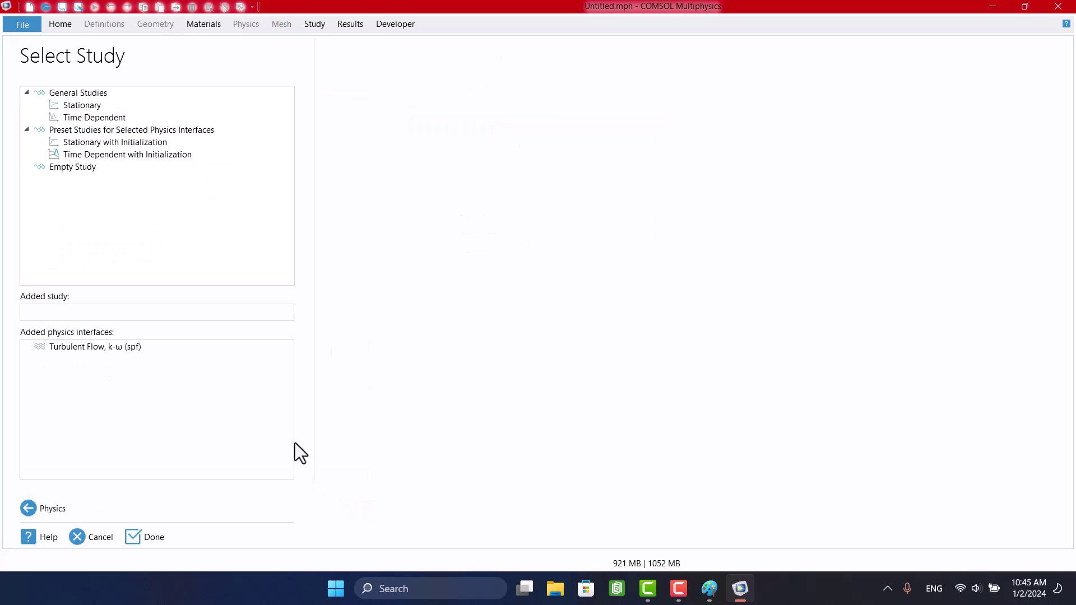
left_click(103, 106)
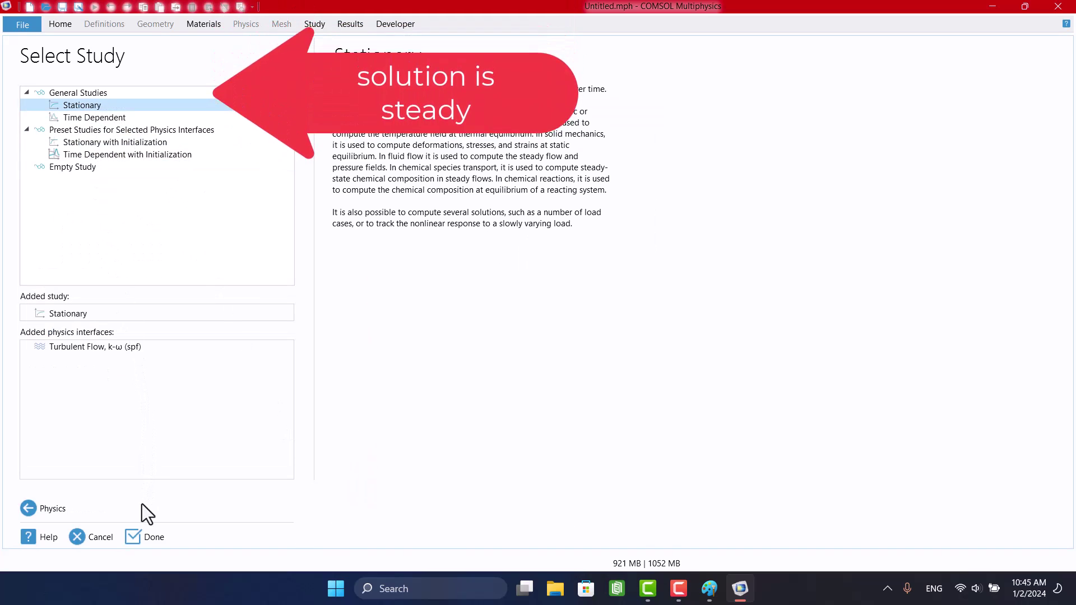
left_click(145, 537)
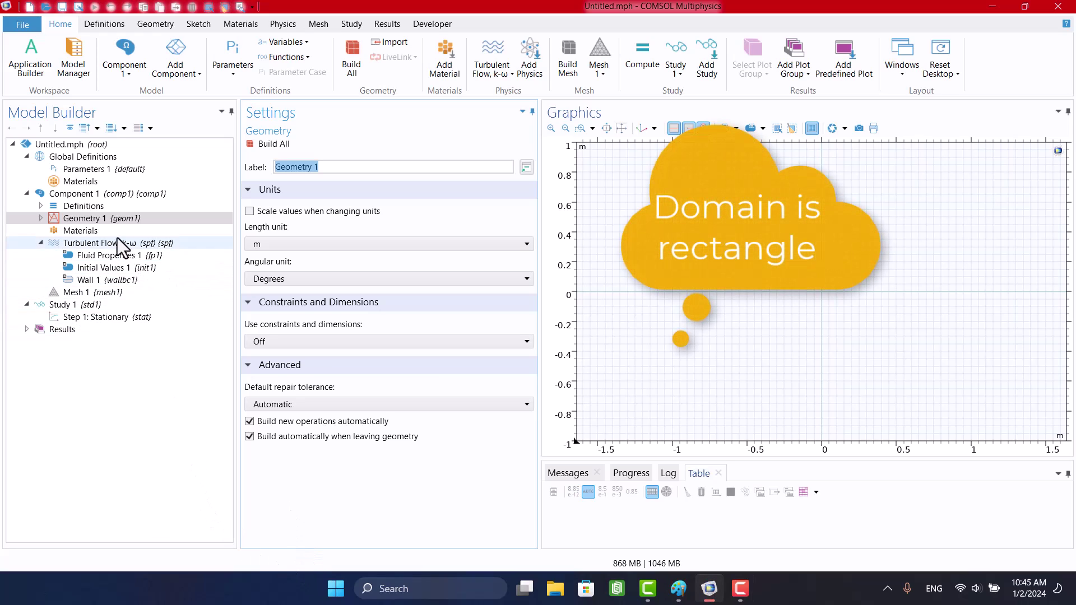
Add a 3 m wide, 0.1 m high Rectangle and build the whole geometry.
right_click(101, 218)
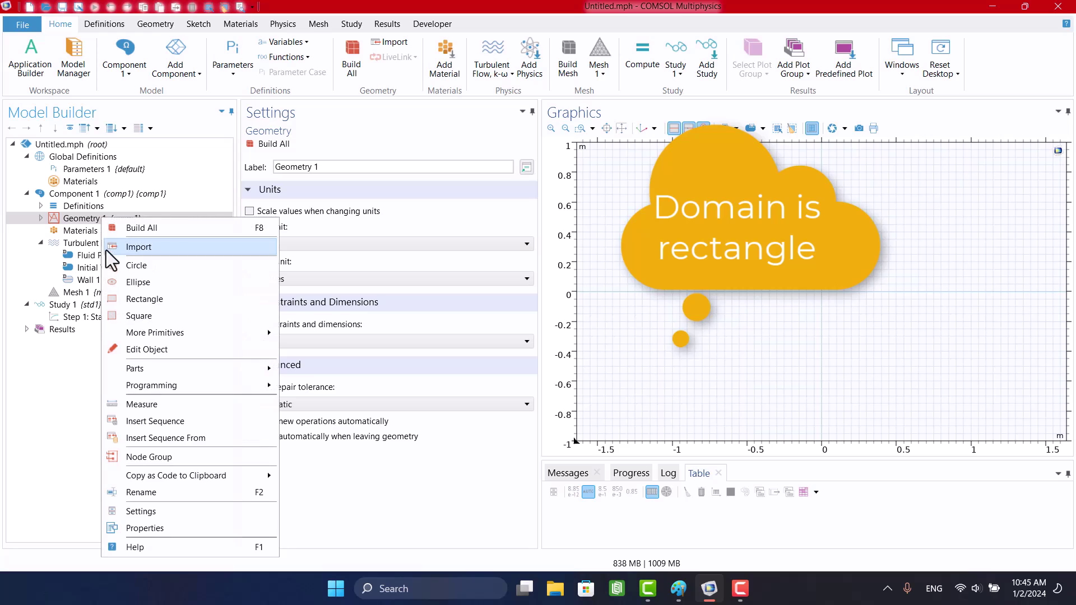
left_click(124, 293)
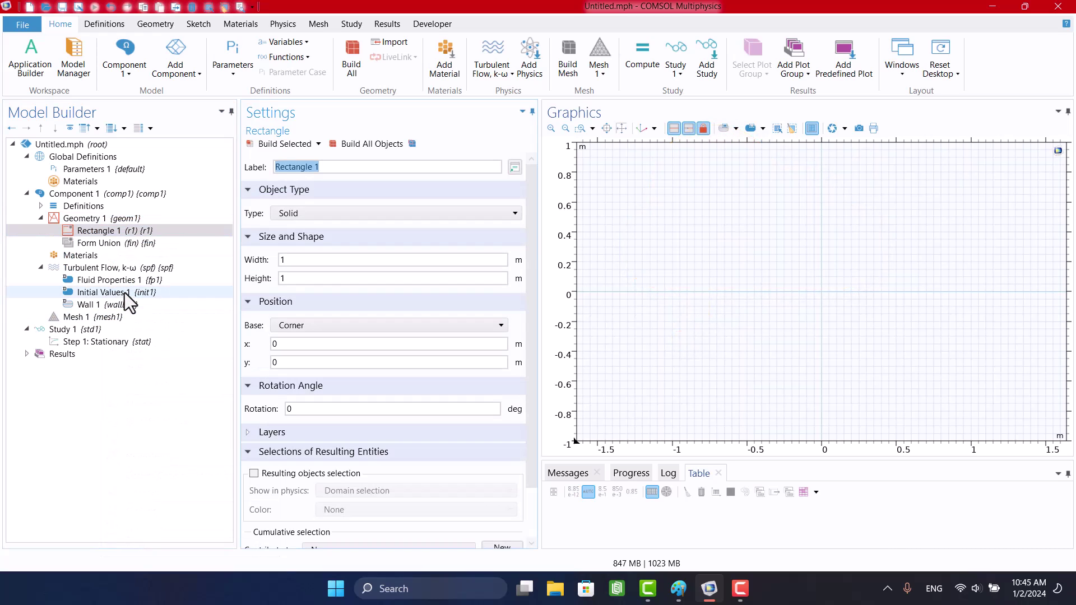
double_click(290, 262)
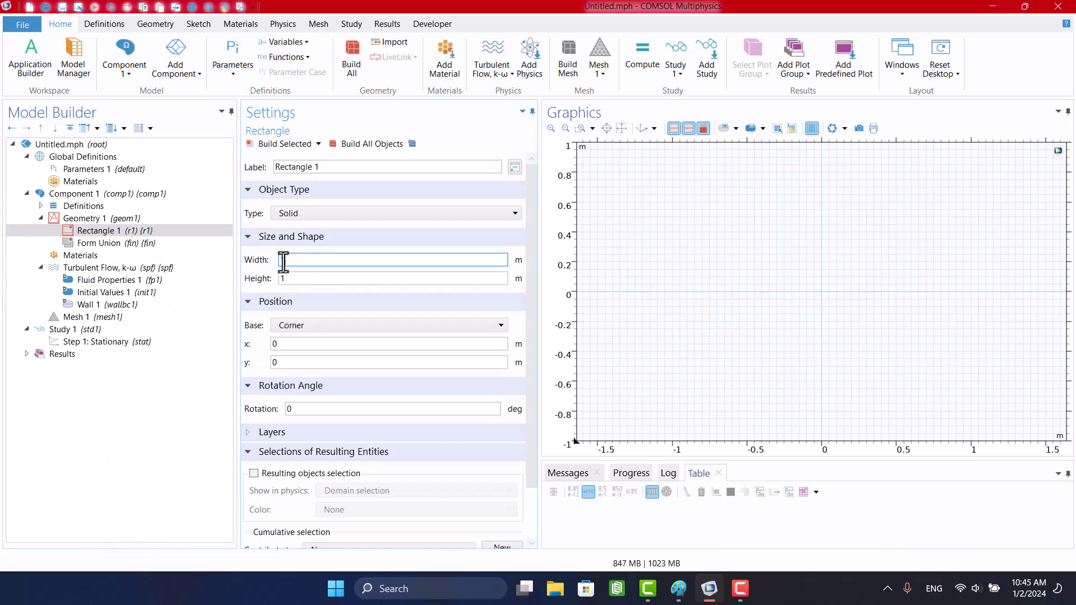
type("3")
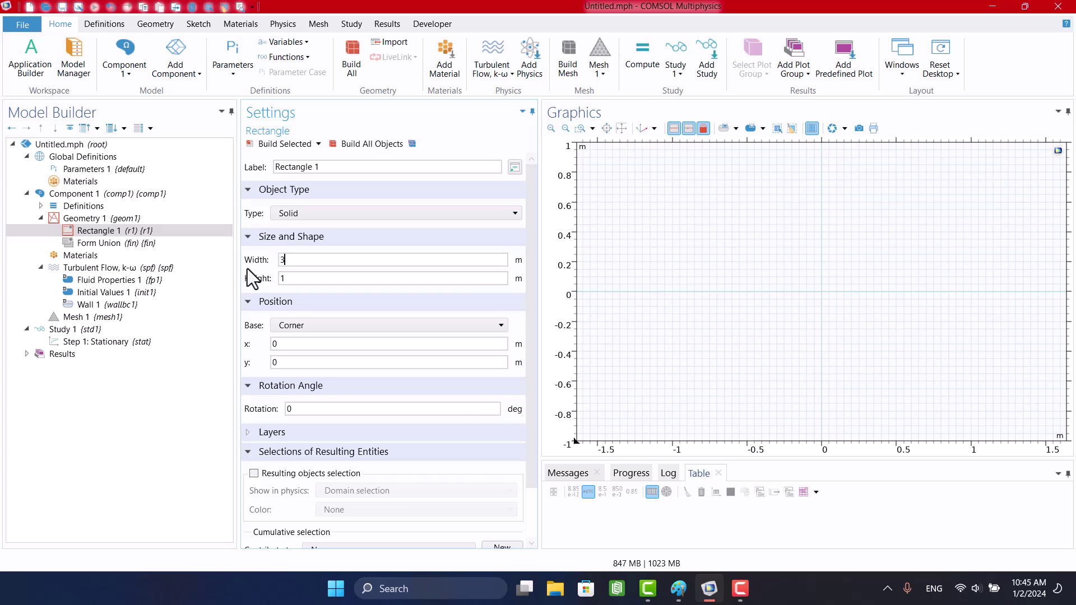
left_click(287, 278)
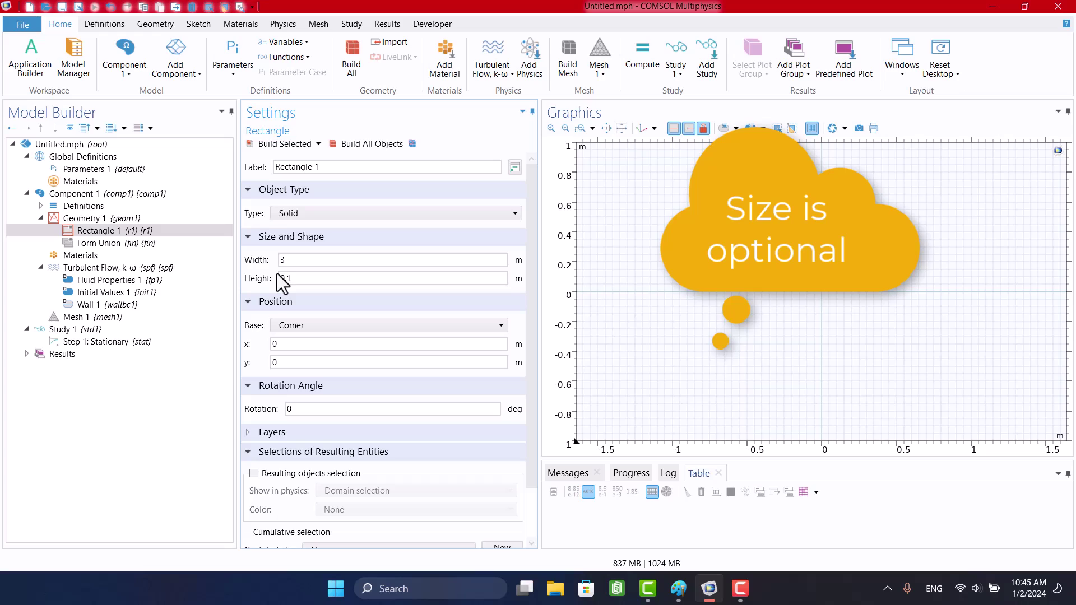
left_click(346, 149)
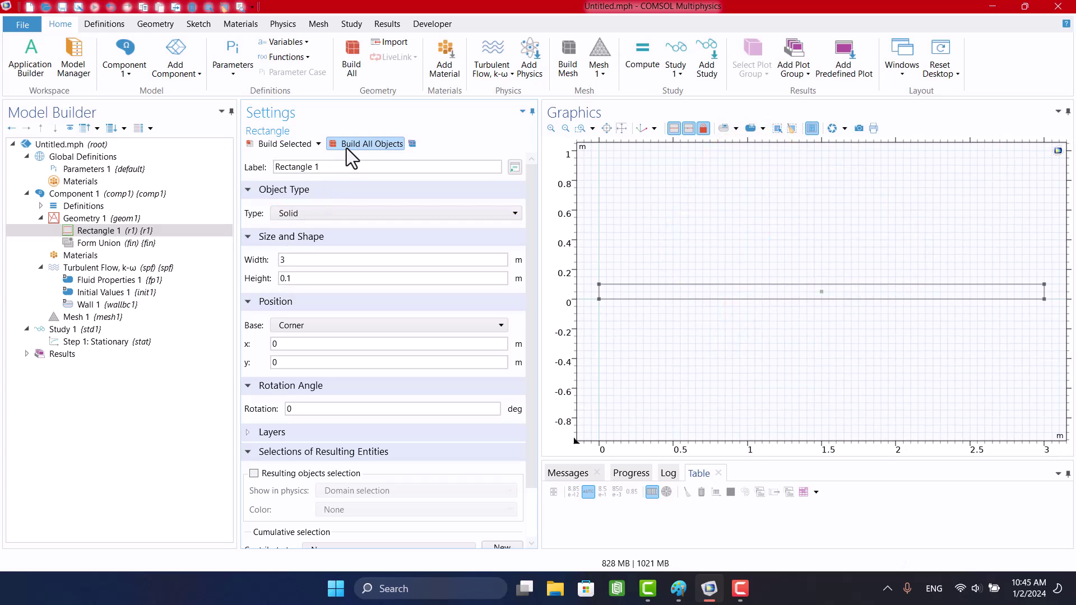
left_click(106, 231)
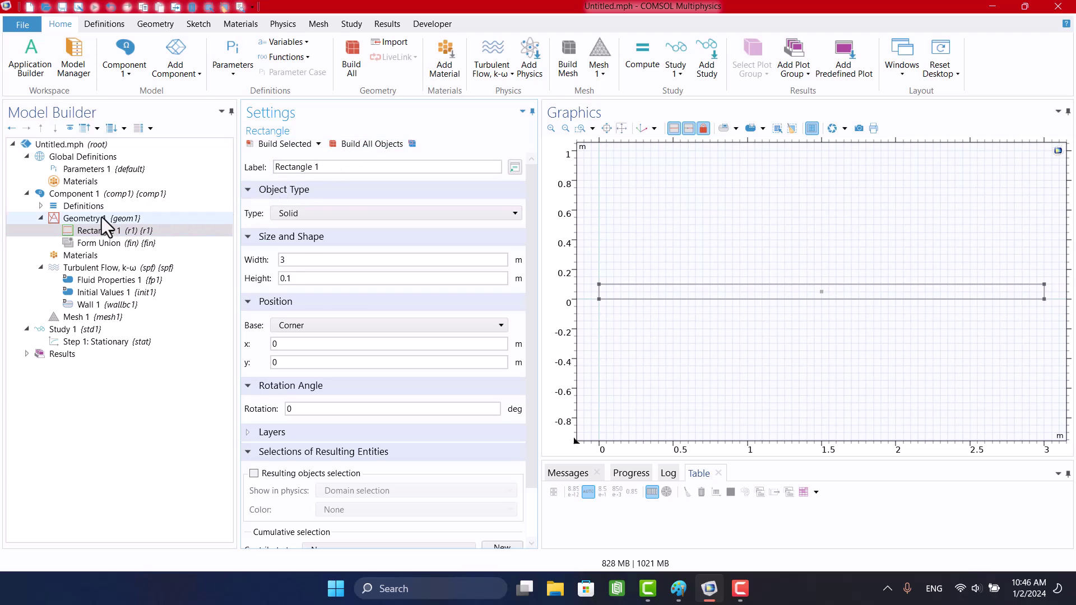
left_click(102, 218)
left_click(246, 146)
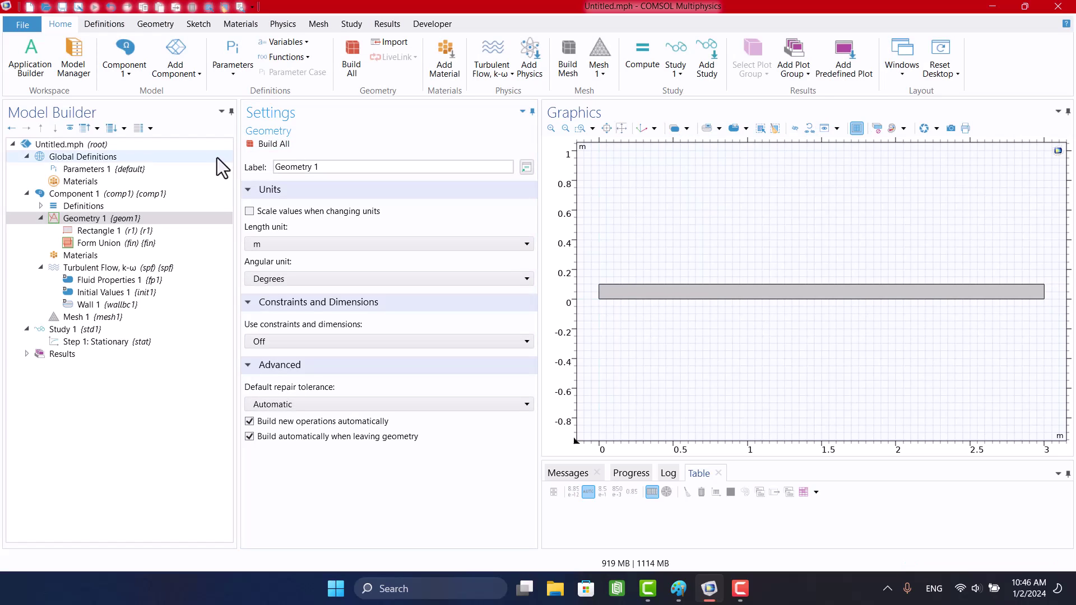
Add Air from the Built-in material library to the component and confirm its domain assignment.
right_click(76, 258)
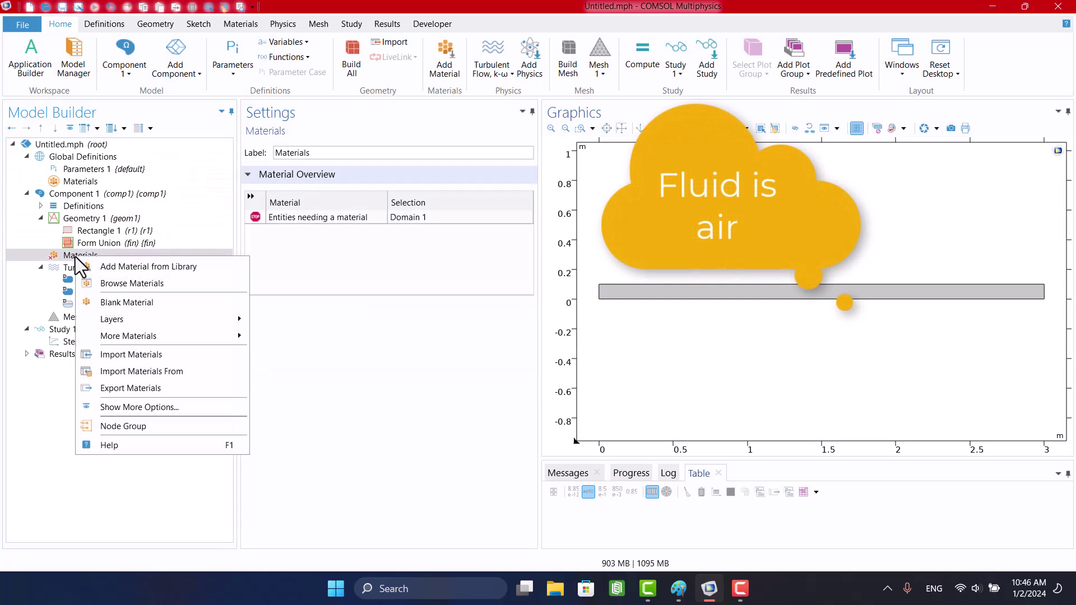
left_click(88, 268)
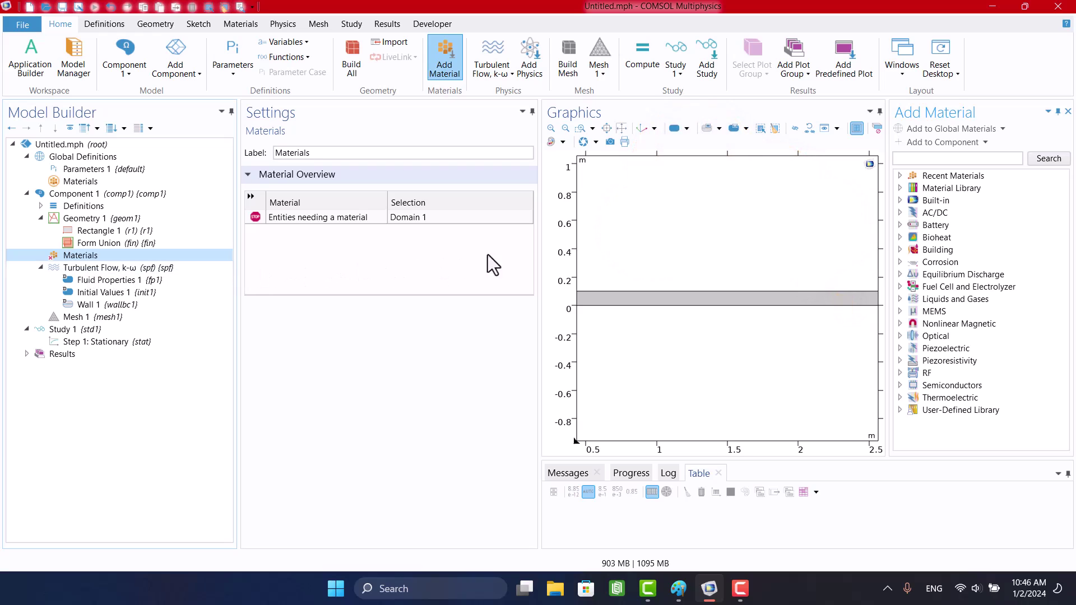
left_click(900, 200)
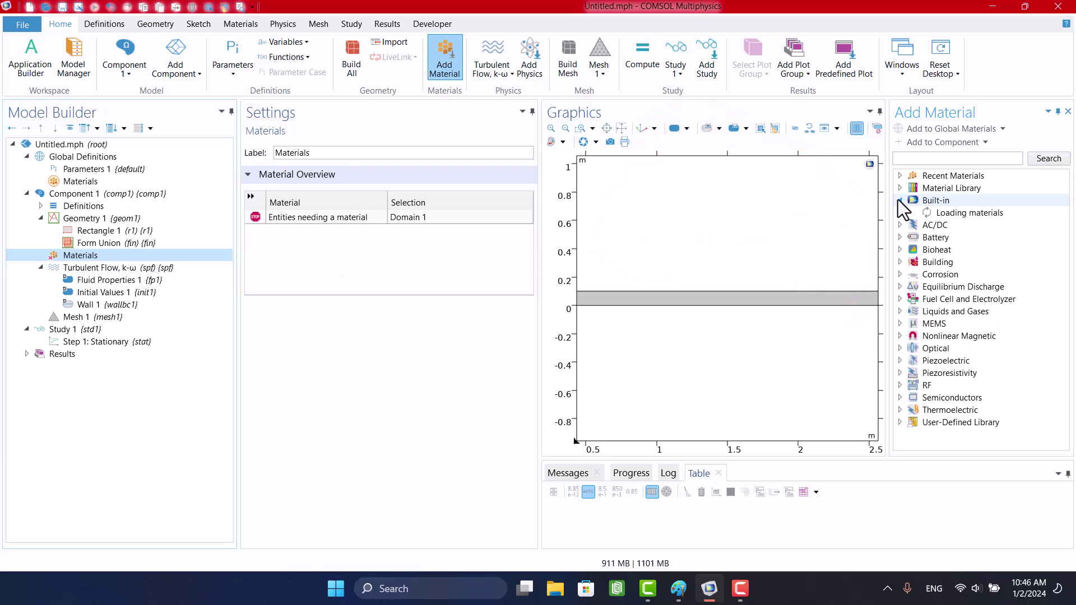
left_click(926, 210)
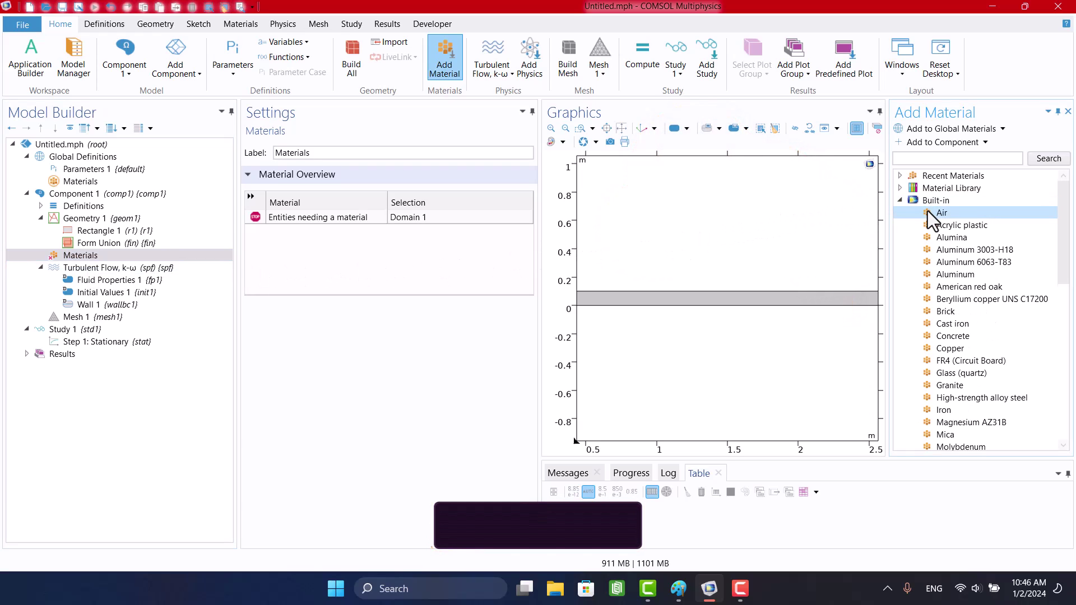
left_click(921, 154)
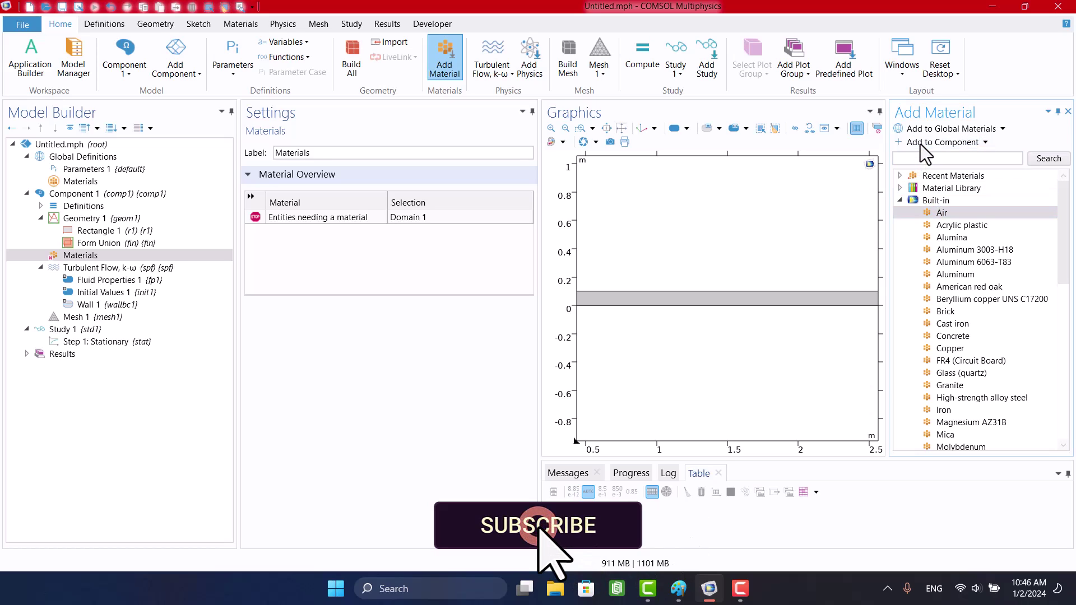
key("Return")
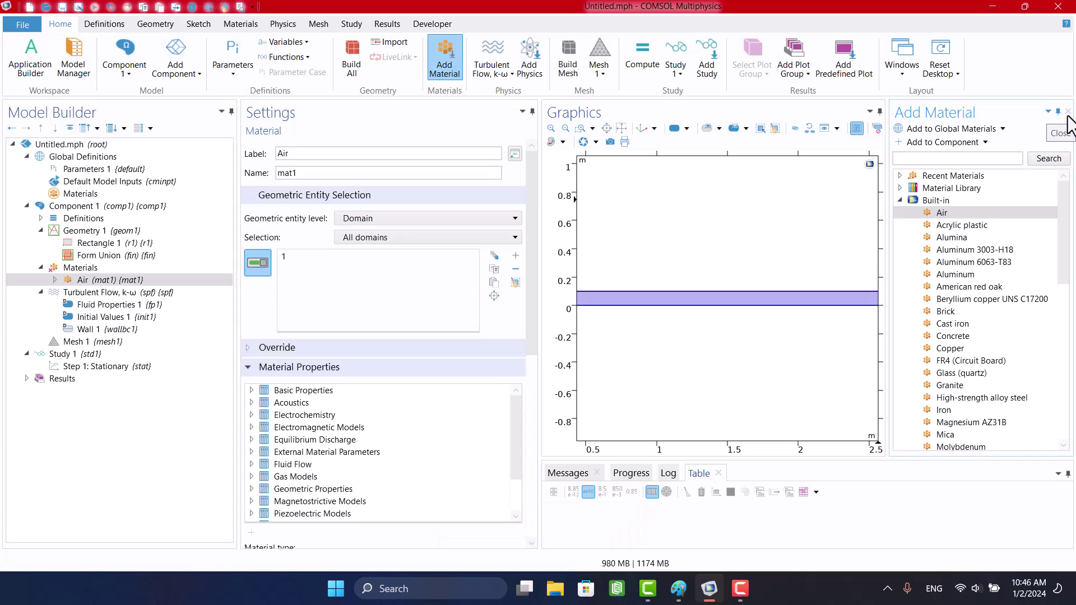
left_click(1069, 115)
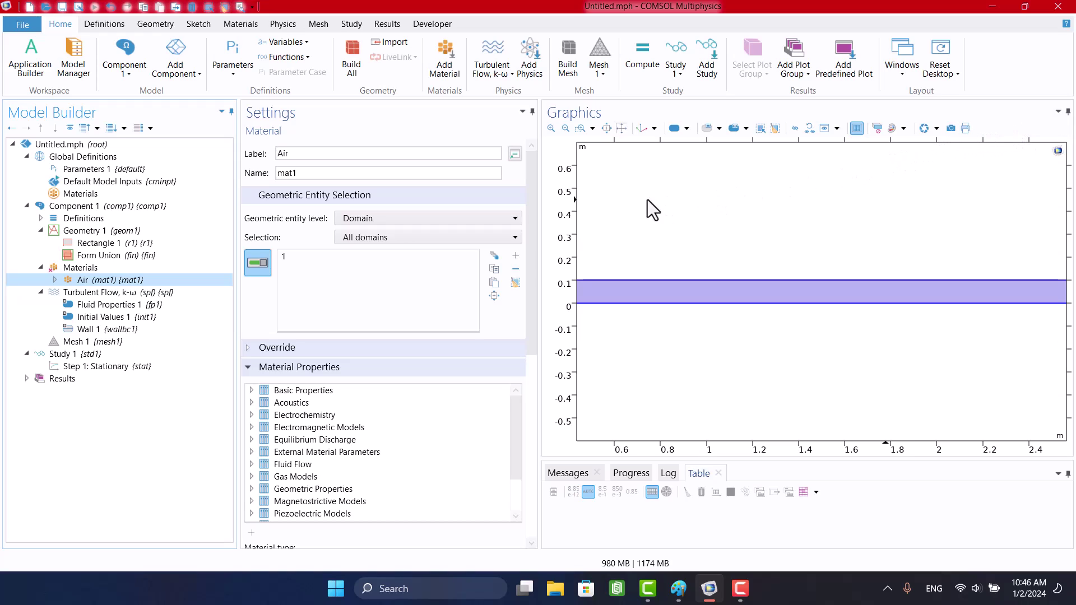
left_click(50, 270)
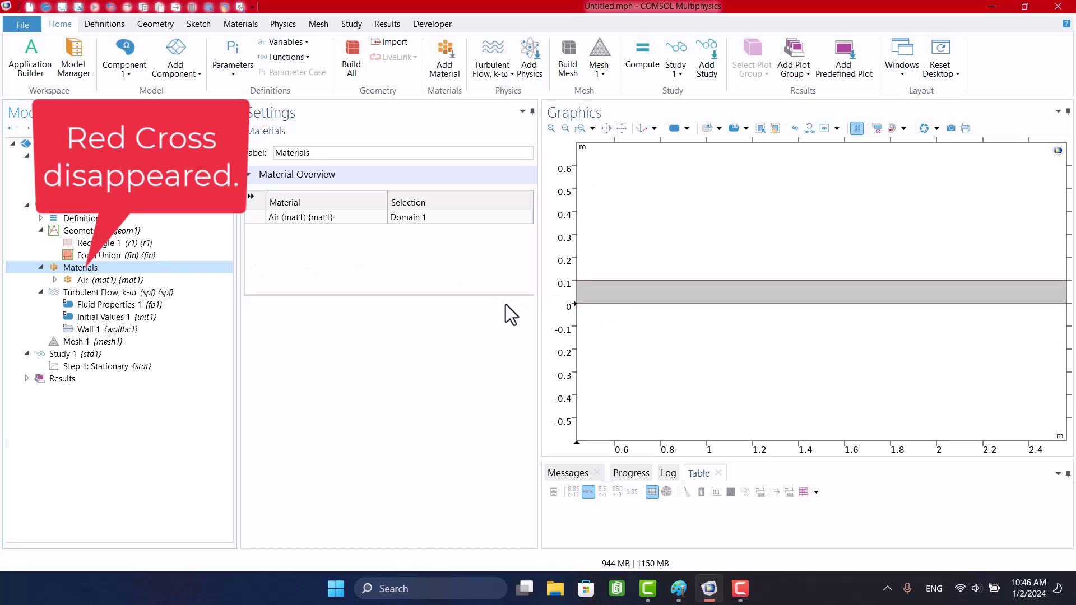
Add an Inlet boundary condition with velocity U0 of 5 m/s.
left_click(91, 293)
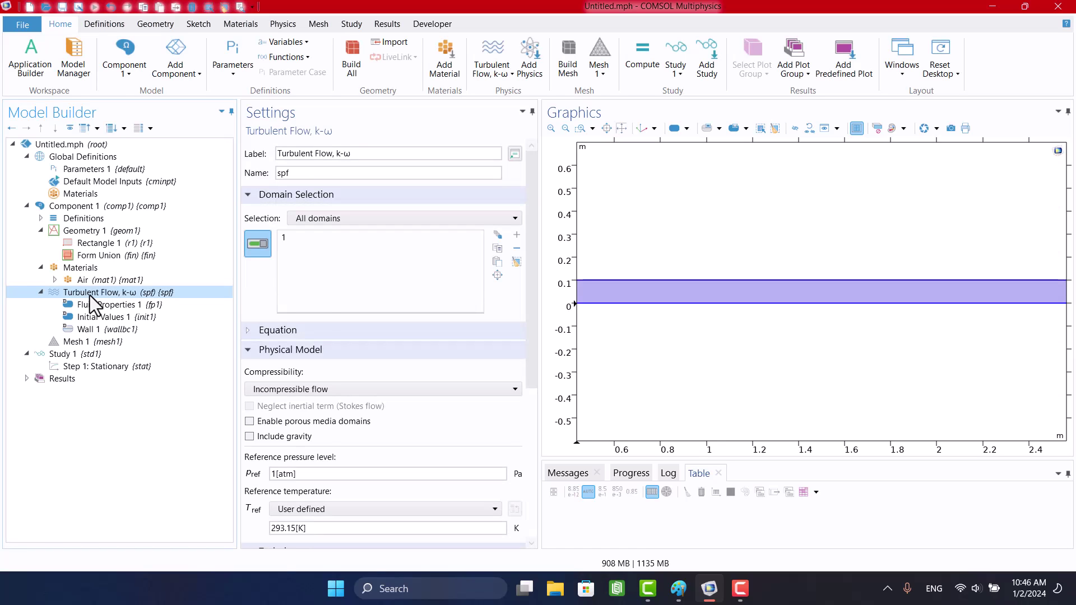
right_click(90, 297)
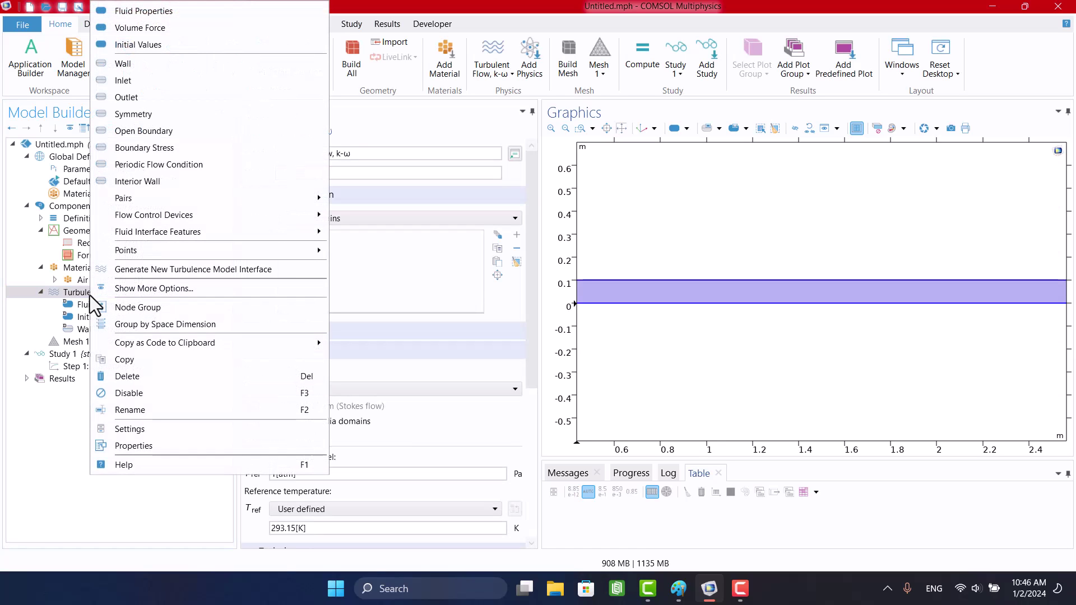
left_click(149, 83)
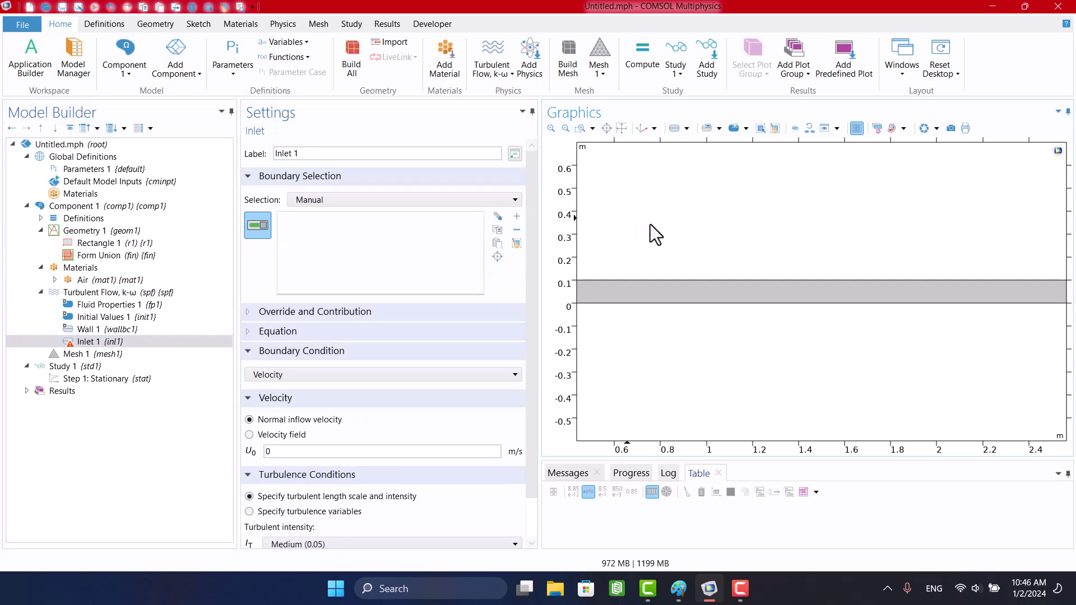
scroll(654, 258, "down", 3)
left_click_drag(651, 279, 827, 303)
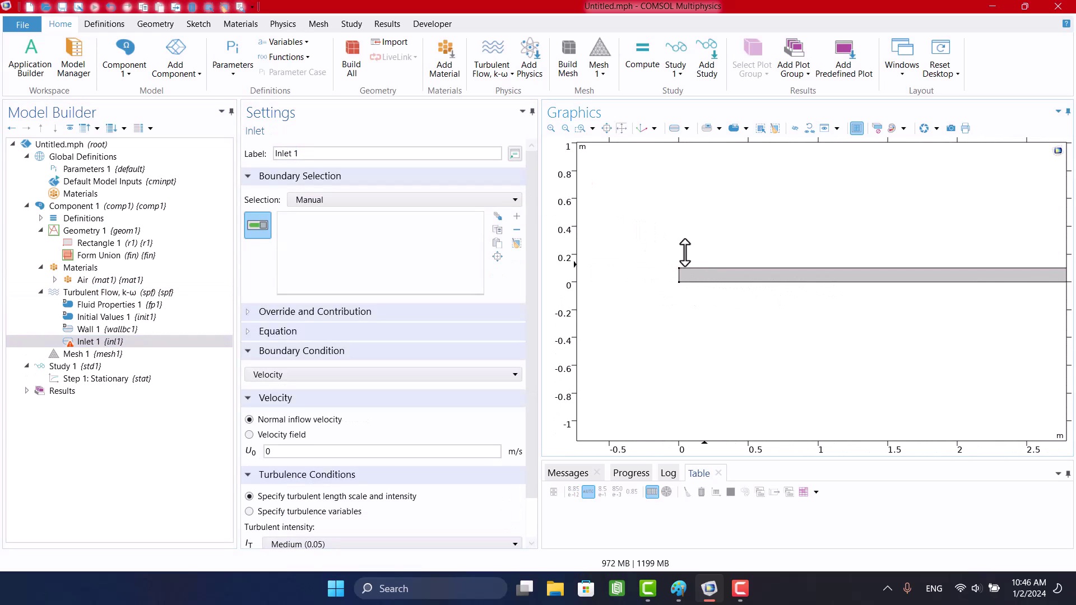
scroll(684, 246, "up", 3)
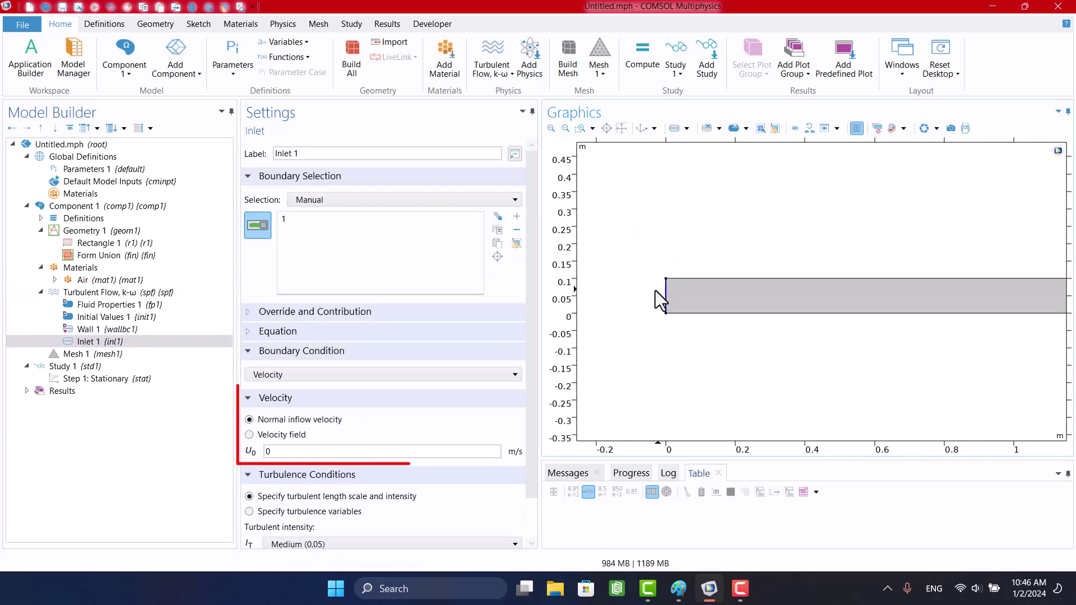
double_click(265, 451)
type("5")
Add an Outlet condition and bring the duct's right end, boundary 4, into view.
left_click(87, 294)
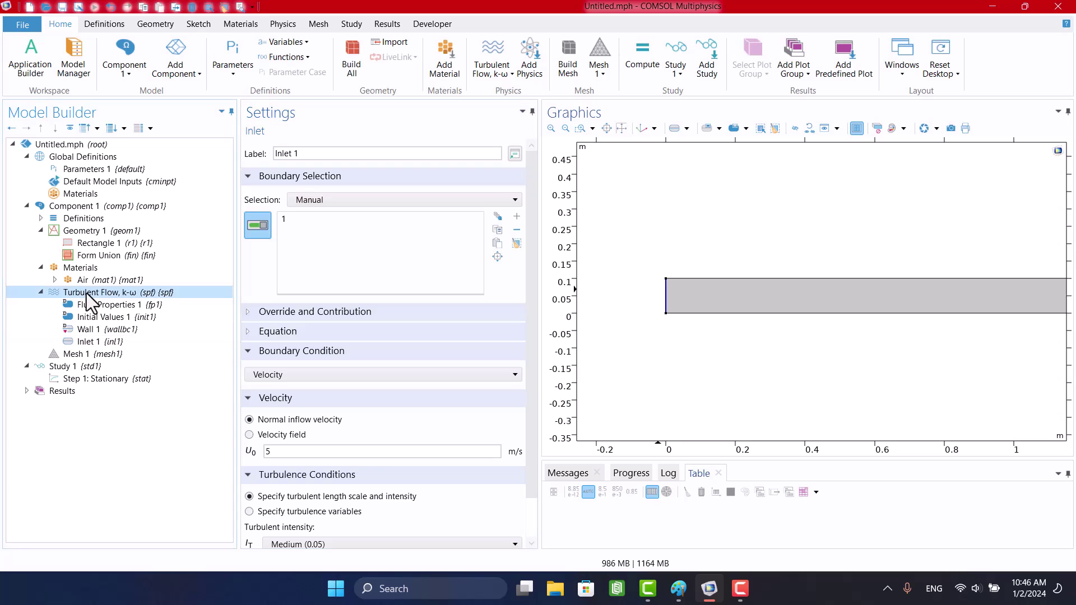
right_click(88, 294)
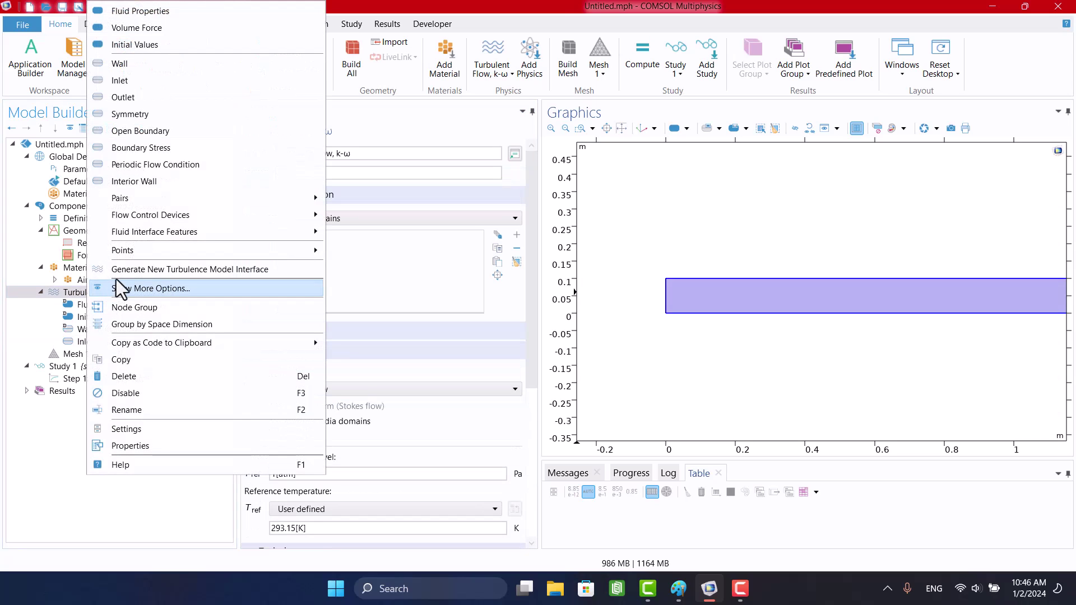
left_click(120, 97)
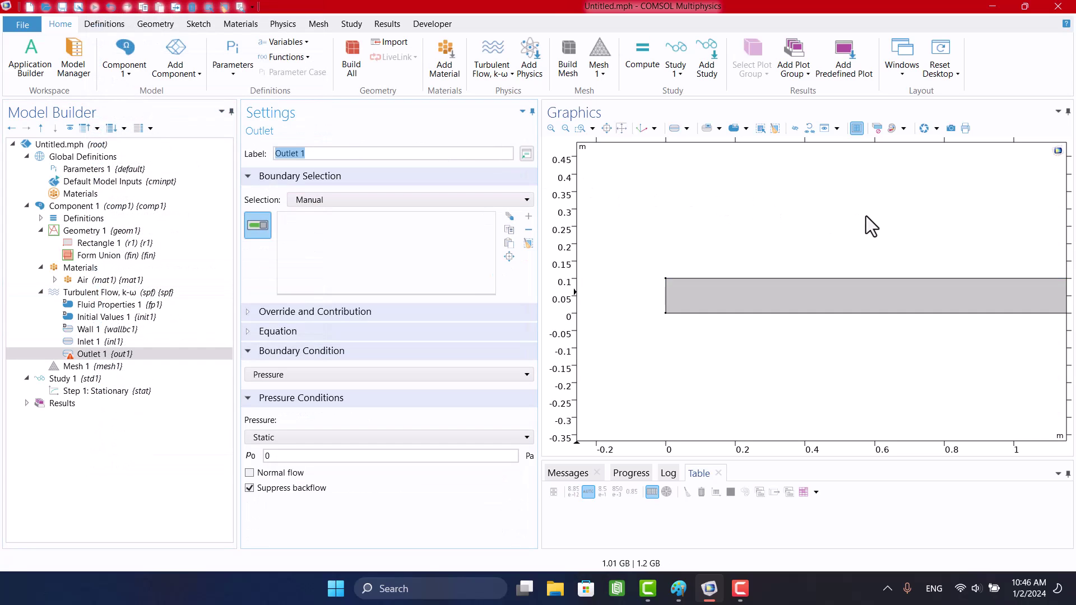
left_click_drag(866, 218, 642, 247)
left_click_drag(954, 230, 829, 228)
left_click_drag(735, 235, 660, 254)
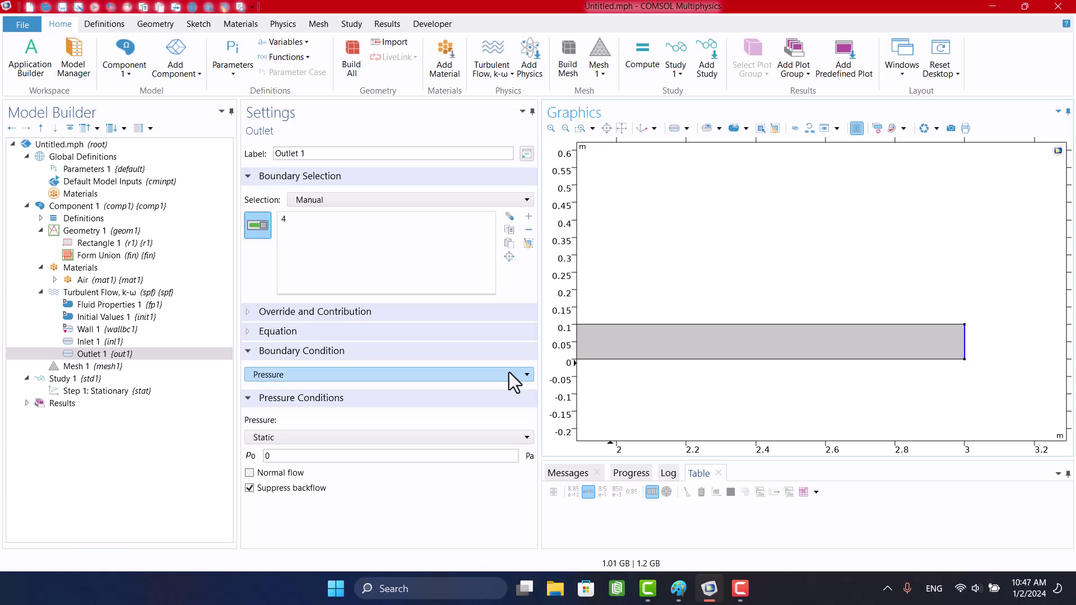
Build the physics-controlled Normal mesh and inspect it near the inlet.
left_click(98, 370)
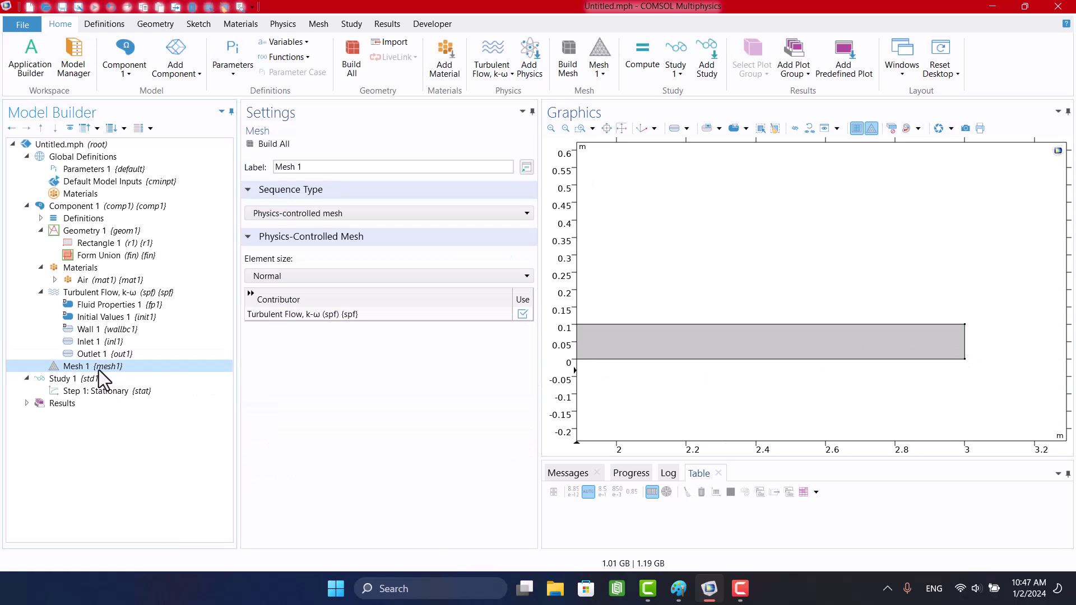
left_click(261, 147)
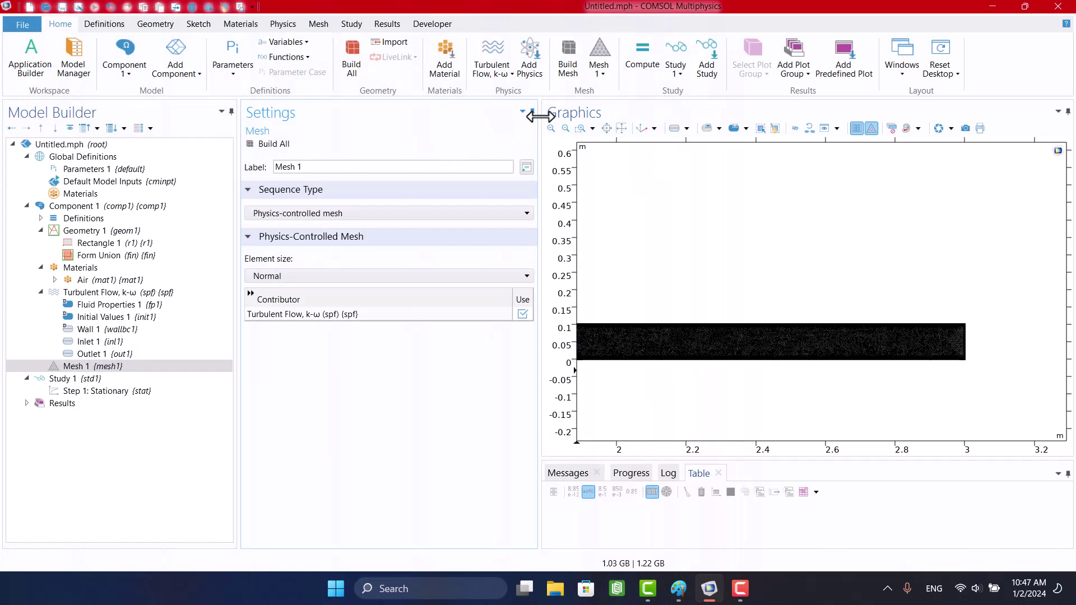
left_click(614, 132)
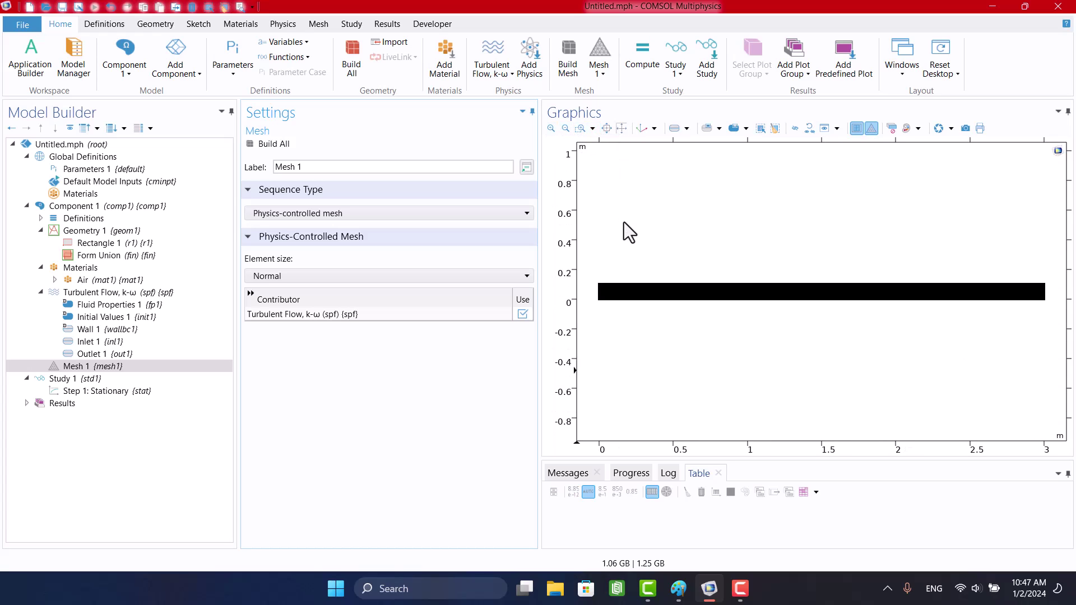
scroll(643, 304, "up", 4)
scroll(711, 211, "up", 3)
left_click_drag(711, 211, 840, 365)
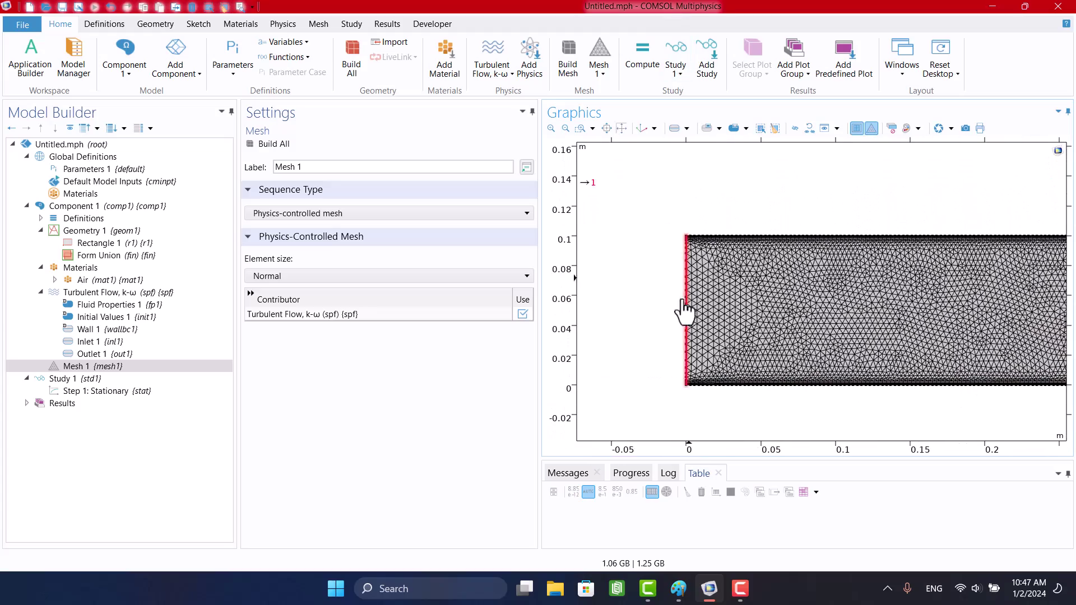
Review the Log, Progress and Messages panels for the 72136-element mesh build.
left_click(669, 475)
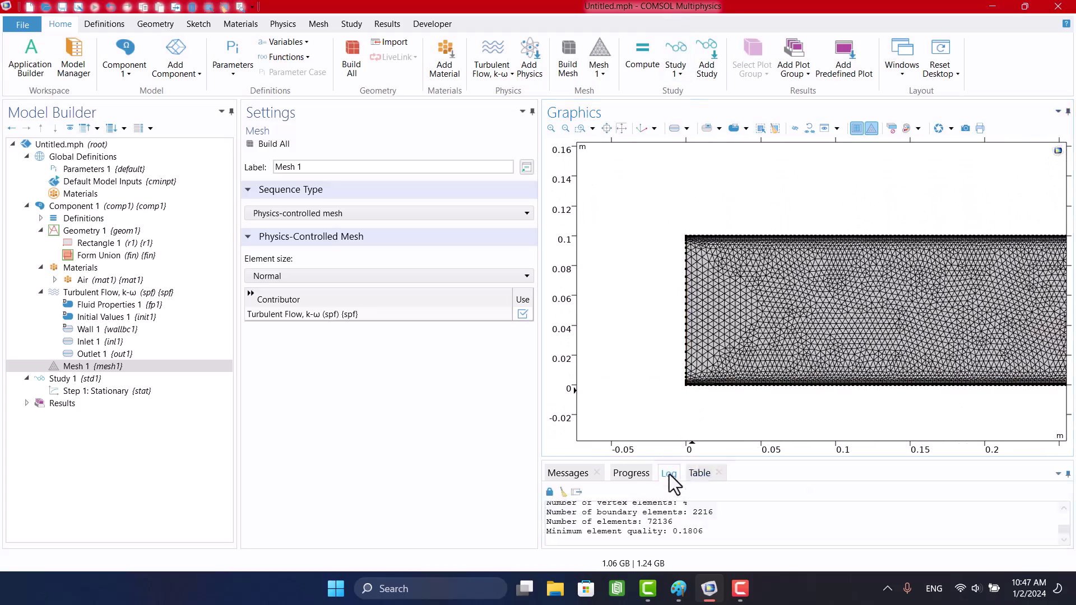
left_click(634, 475)
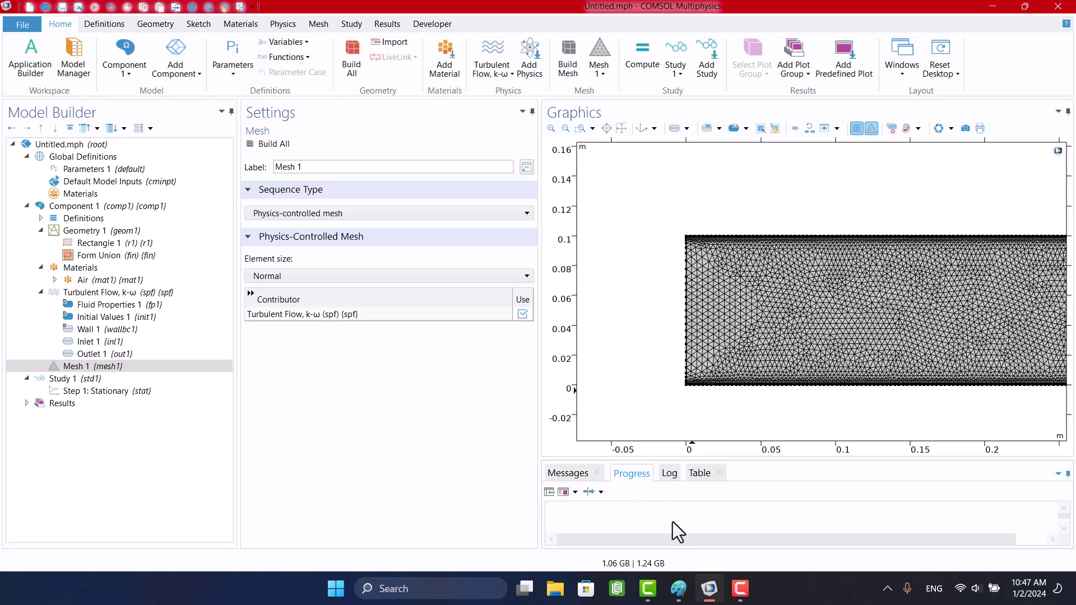
left_click(567, 474)
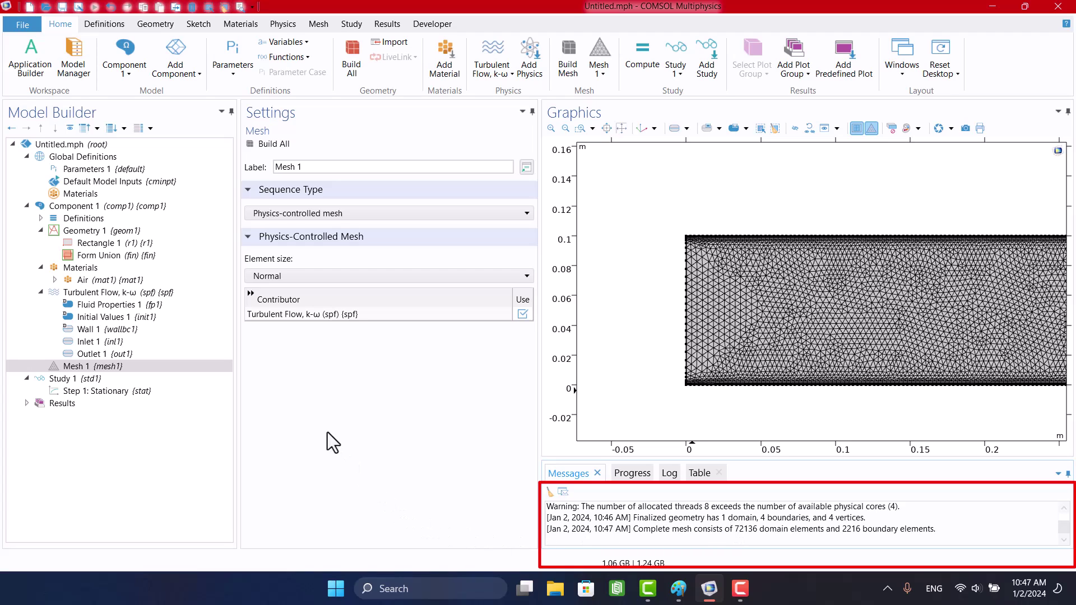
Expose the physics-induced mesh sequence and delete Free Triangular 1.
right_click(104, 366)
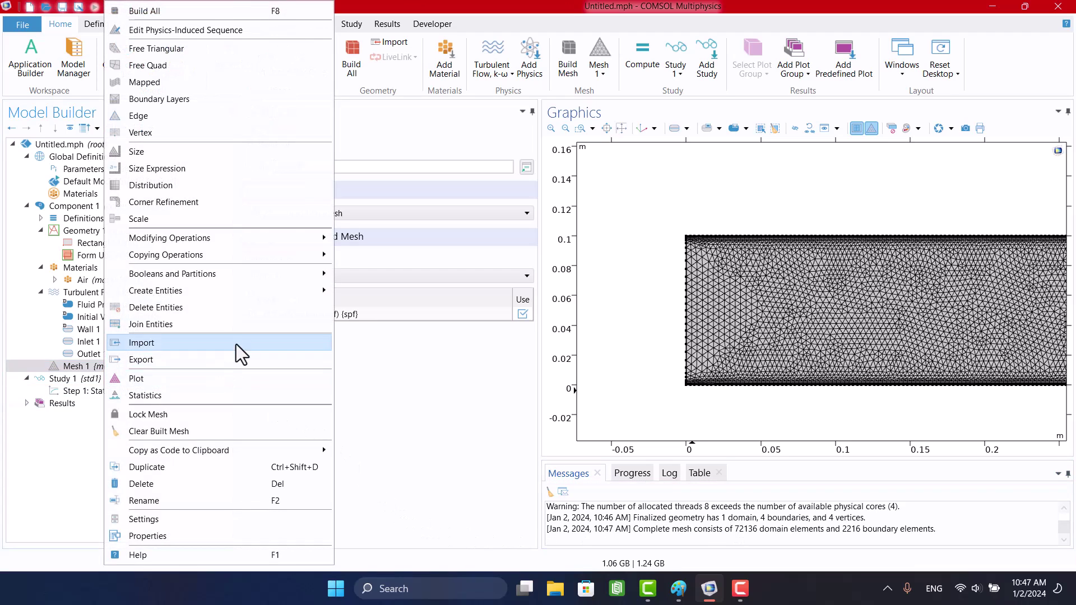
left_click(145, 36)
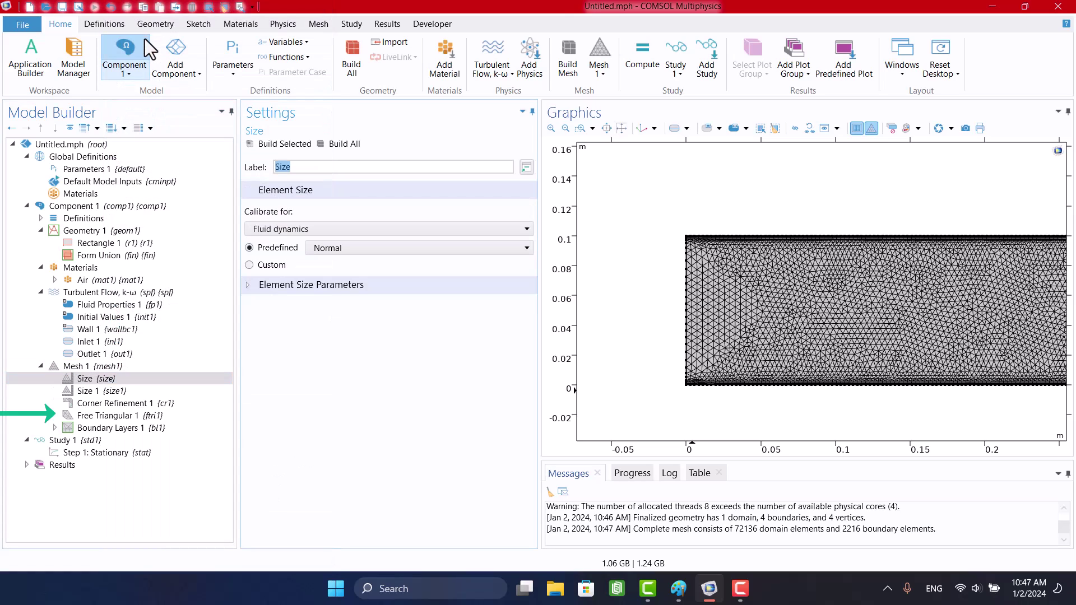
left_click(109, 416)
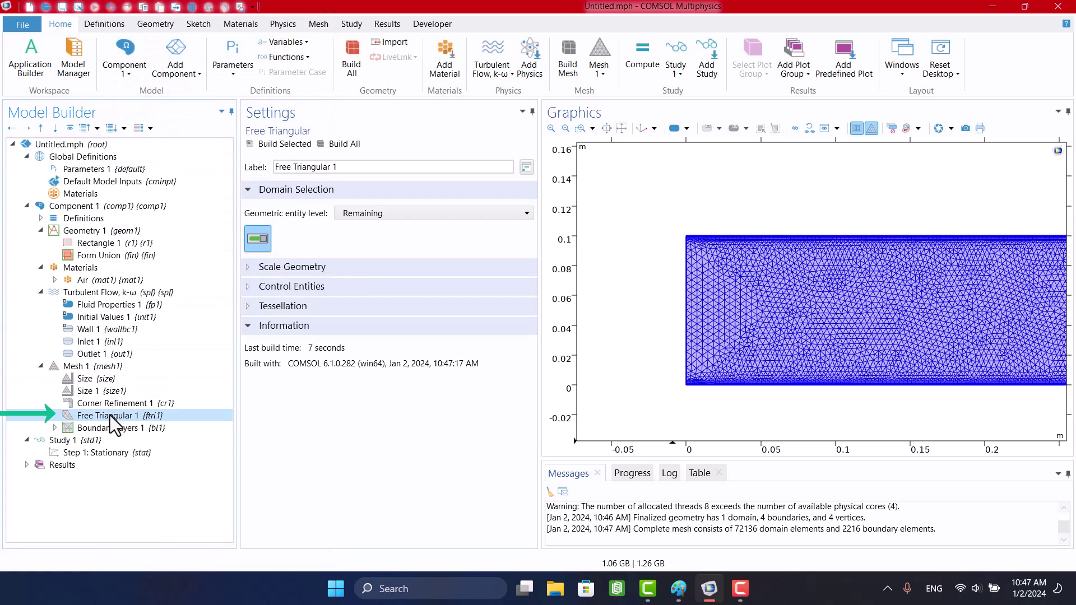
right_click(110, 415)
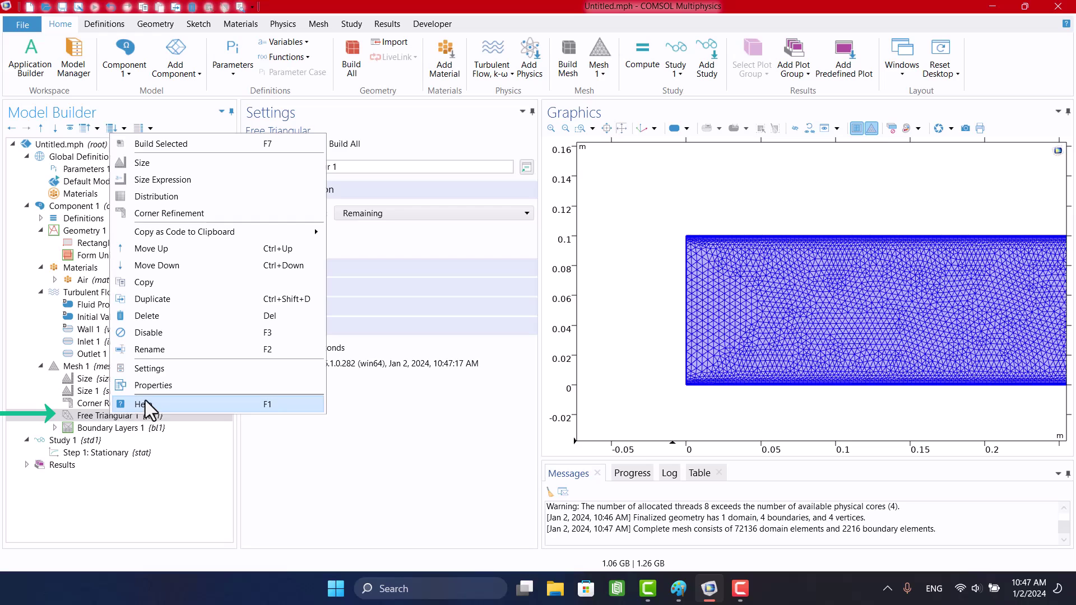
left_click(148, 316)
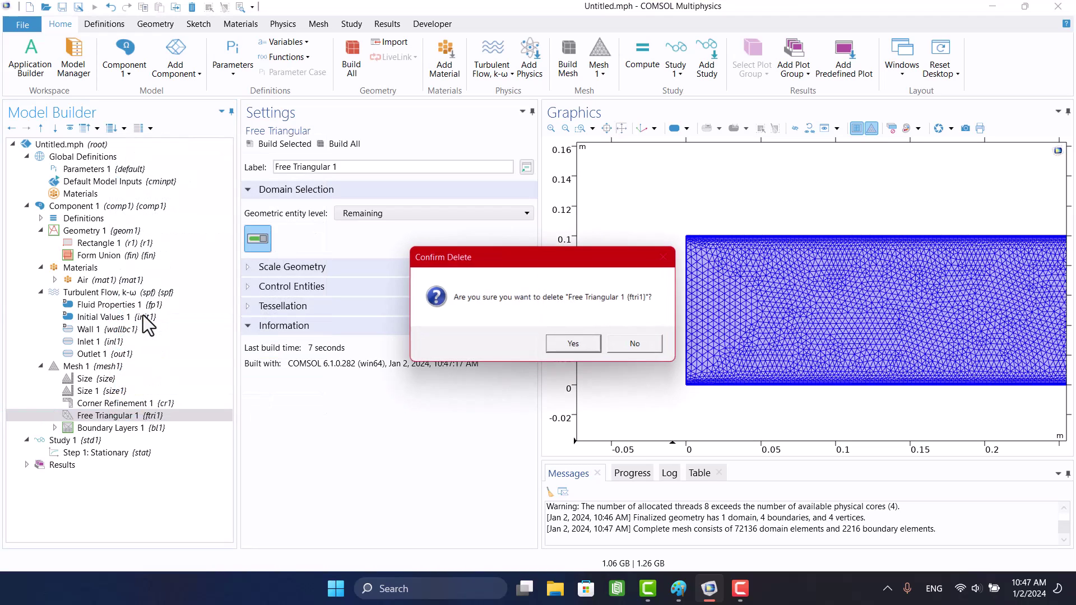
left_click(560, 344)
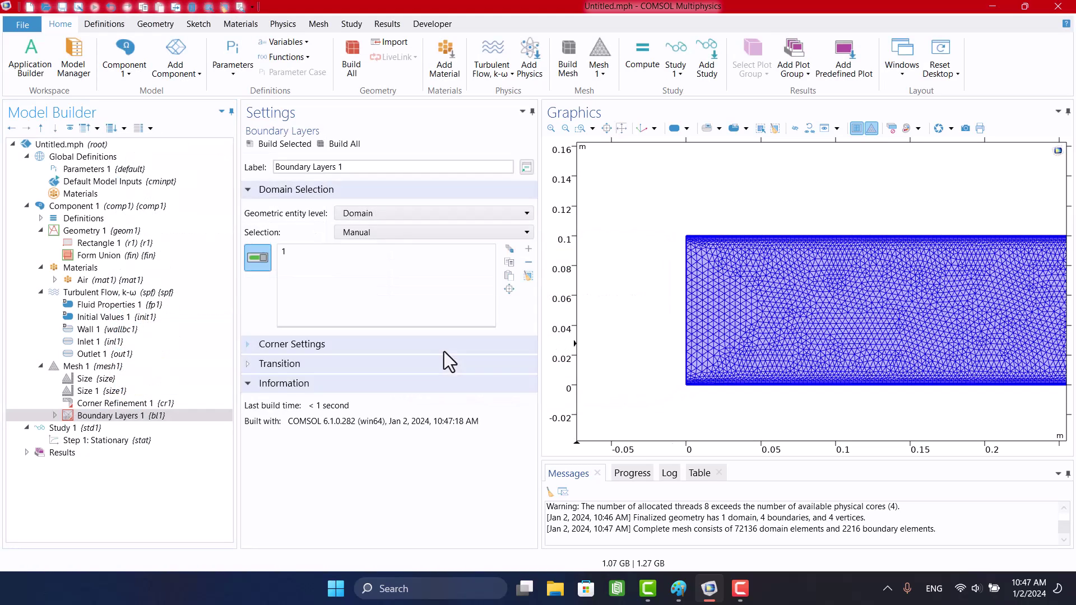
Add a Mapped operation above Boundary Layers 1 and rebuild the mesh to 23345 elements.
right_click(93, 368)
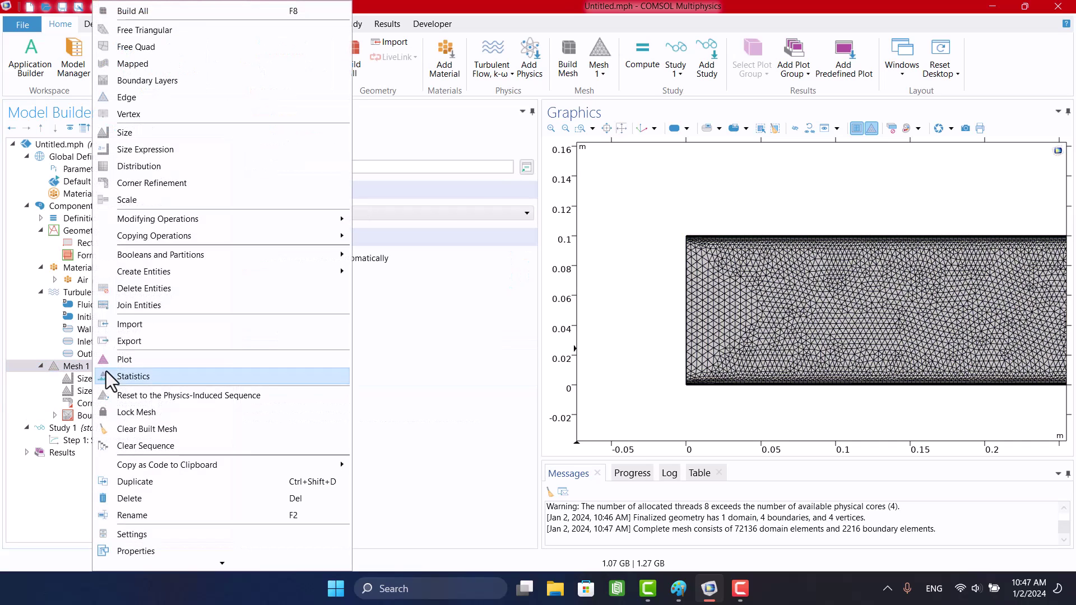
left_click(134, 64)
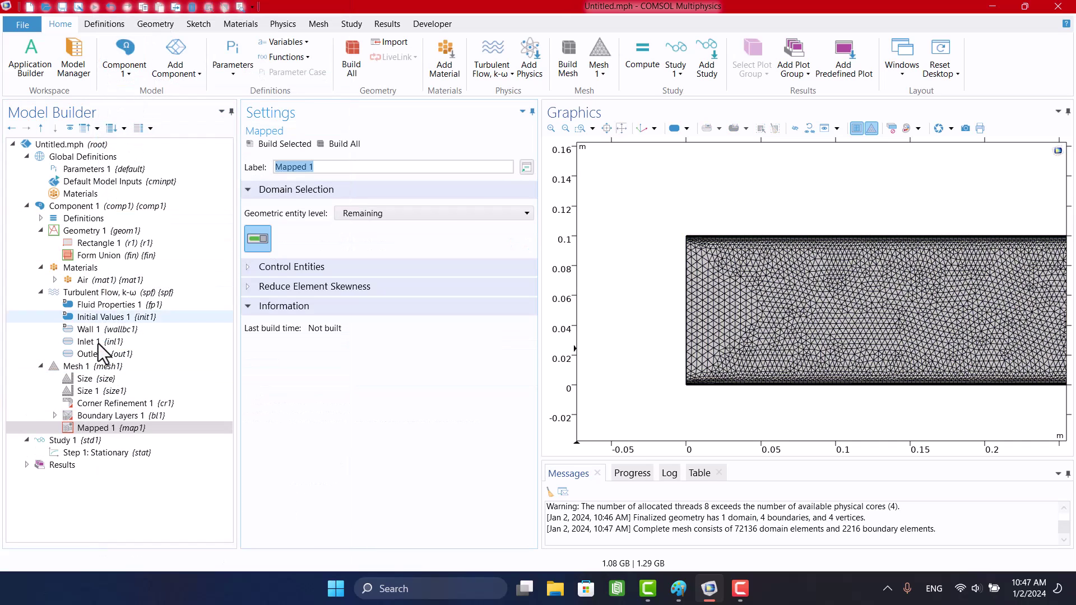
left_click_drag(91, 431, 91, 413)
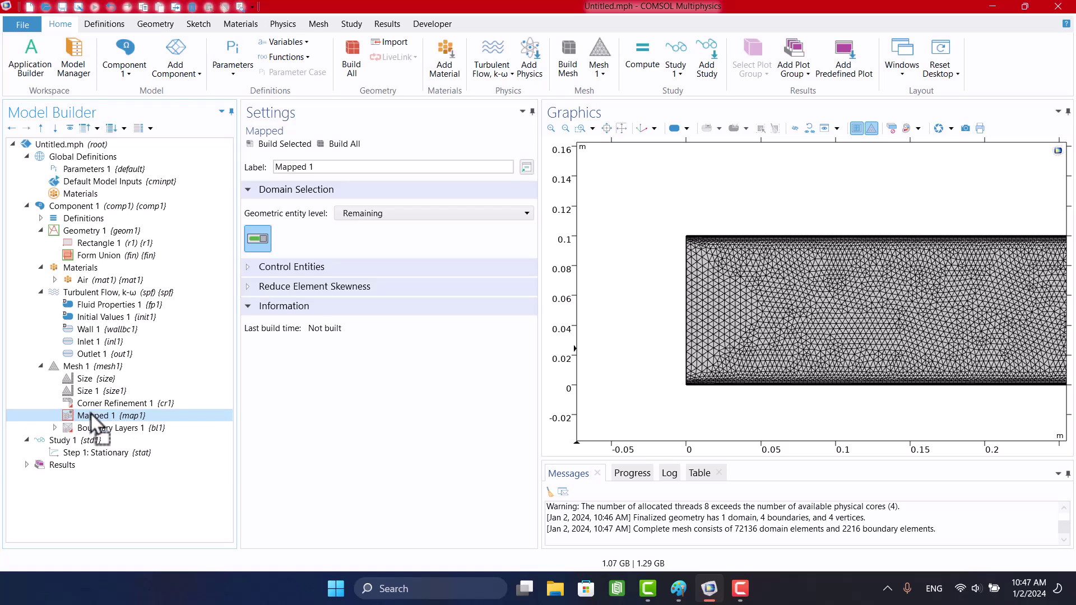
left_click(330, 144)
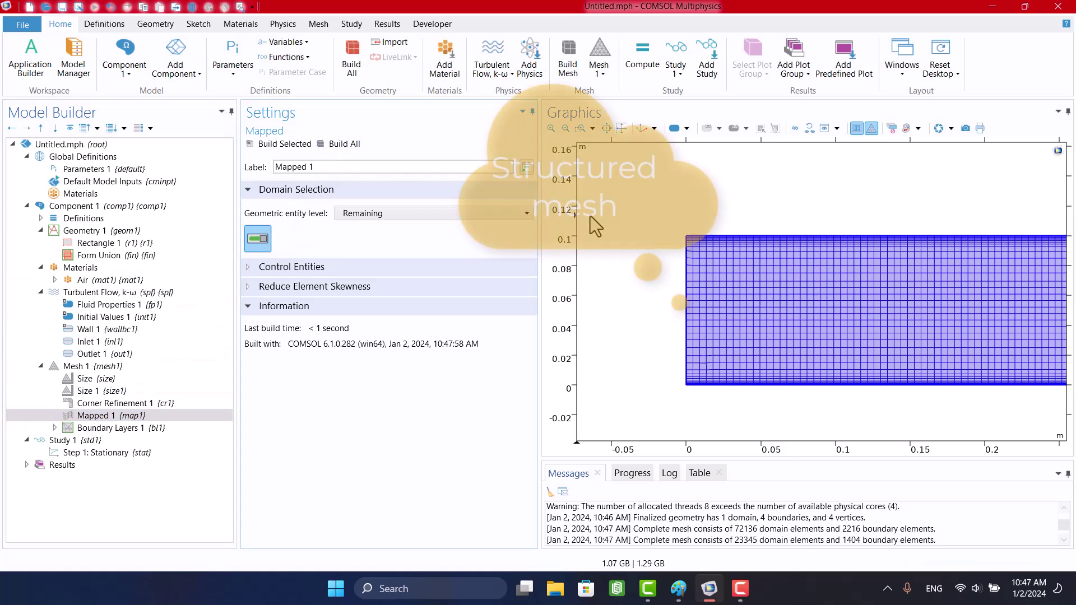
scroll(806, 193, "down", 3)
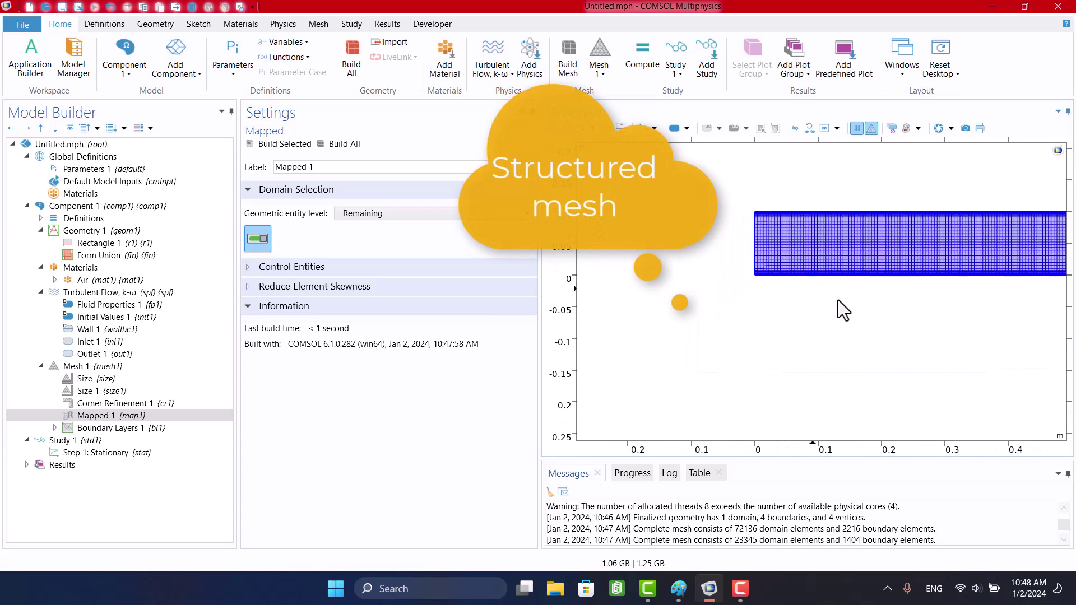
left_click(617, 132)
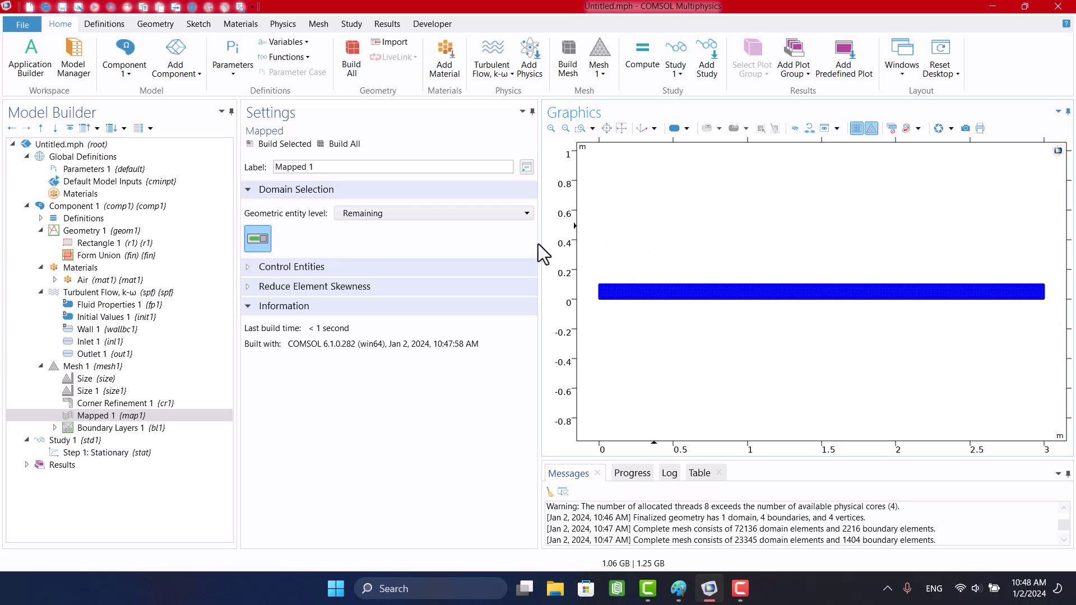
Compute Study 1 and pan the Velocity (spf) plot from inlet to outlet.
left_click(76, 444)
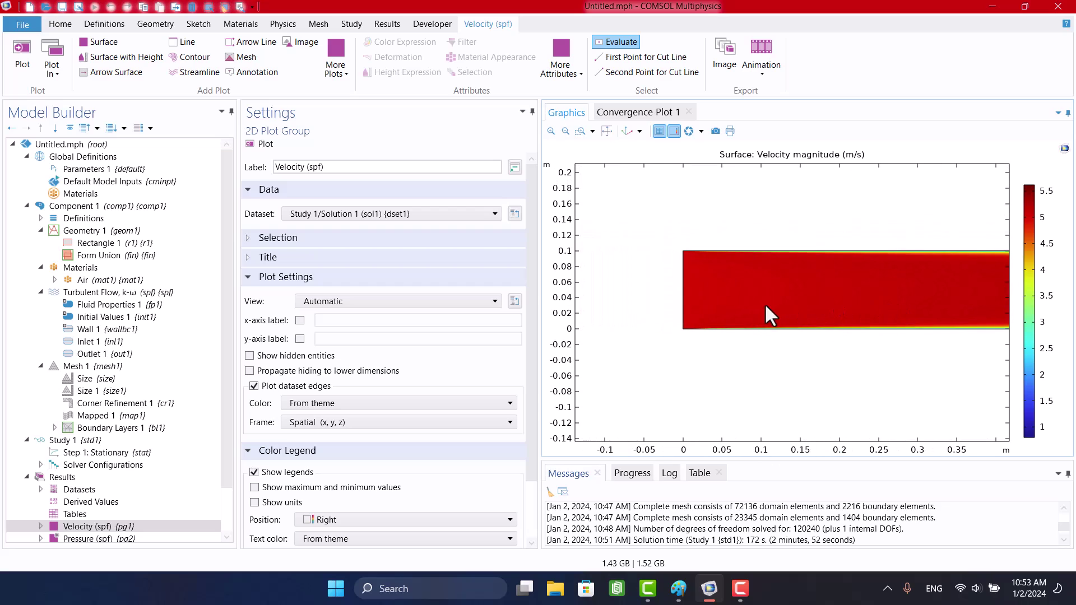
scroll(769, 312, "up", 5)
left_click_drag(764, 163, 856, 315)
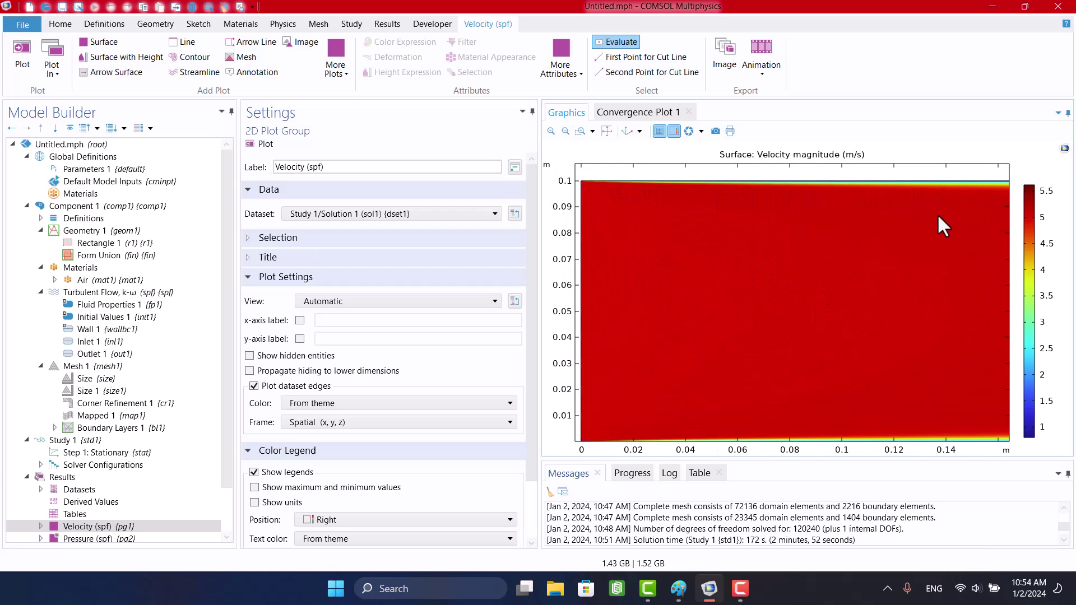
scroll(925, 238, "down", 3)
left_click_drag(897, 347, 645, 261)
scroll(920, 293, "down", 4)
scroll(699, 267, "up", 5)
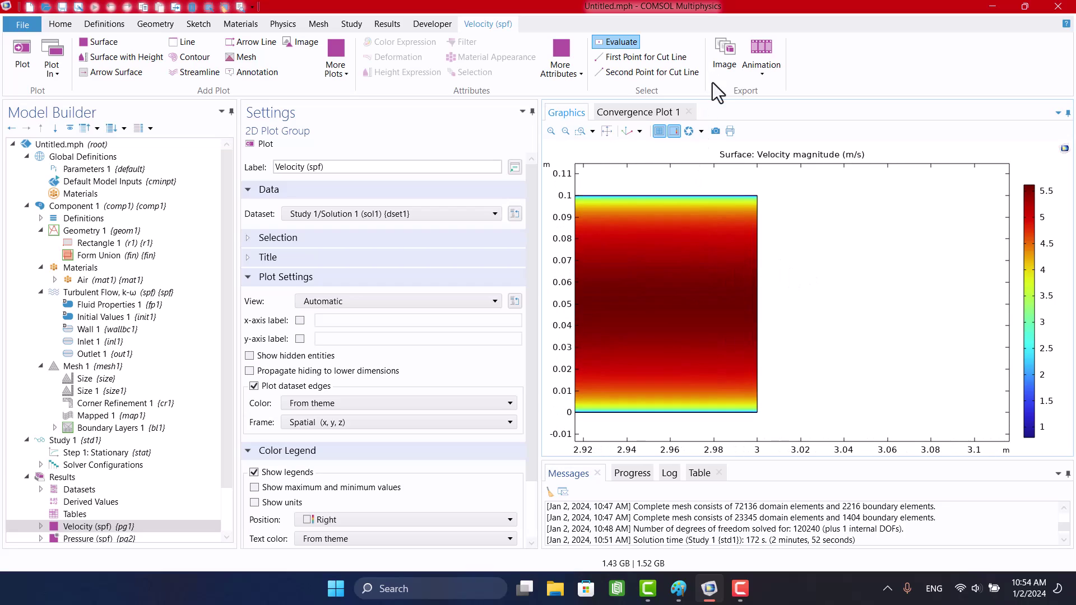
left_click(607, 132)
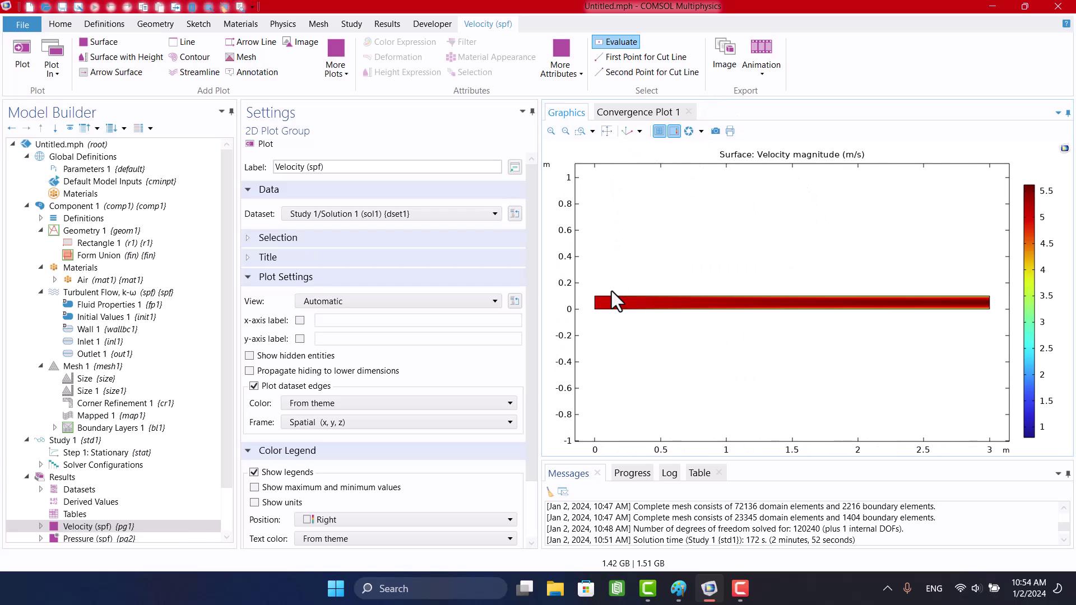
Collapse the Geometry, Turbulent Flow, Mesh and Study branches and view the Results datasets.
left_click(38, 231)
left_click(39, 268)
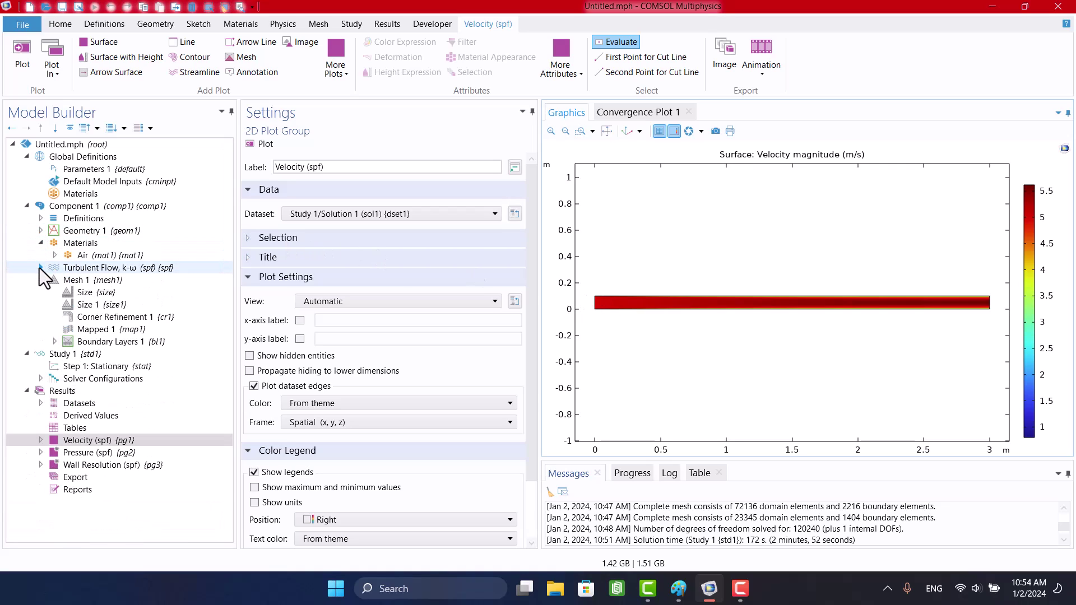
left_click(39, 280)
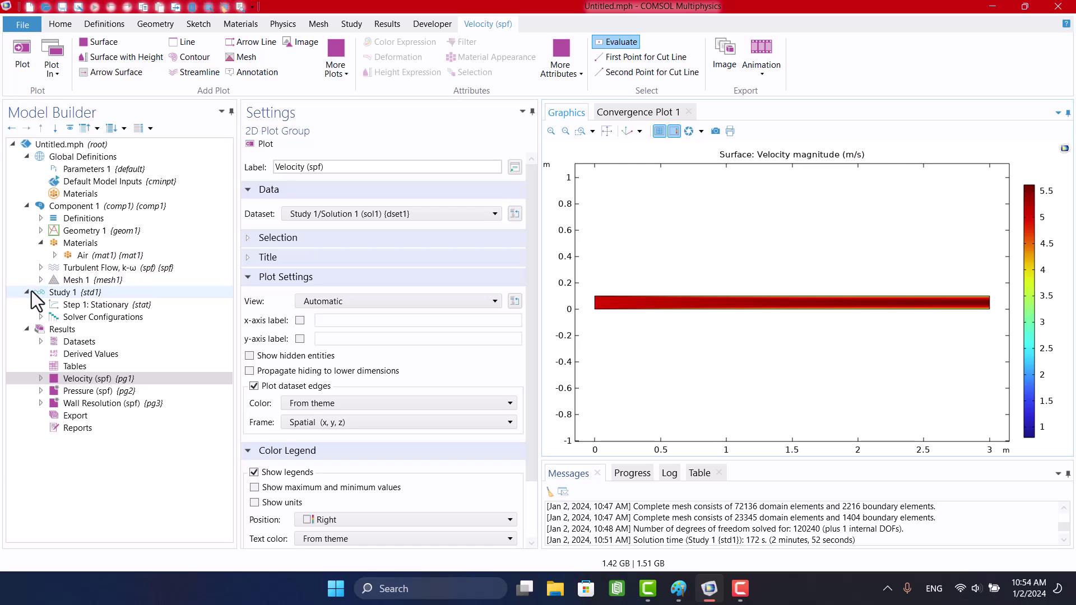
left_click(29, 292)
left_click(39, 316)
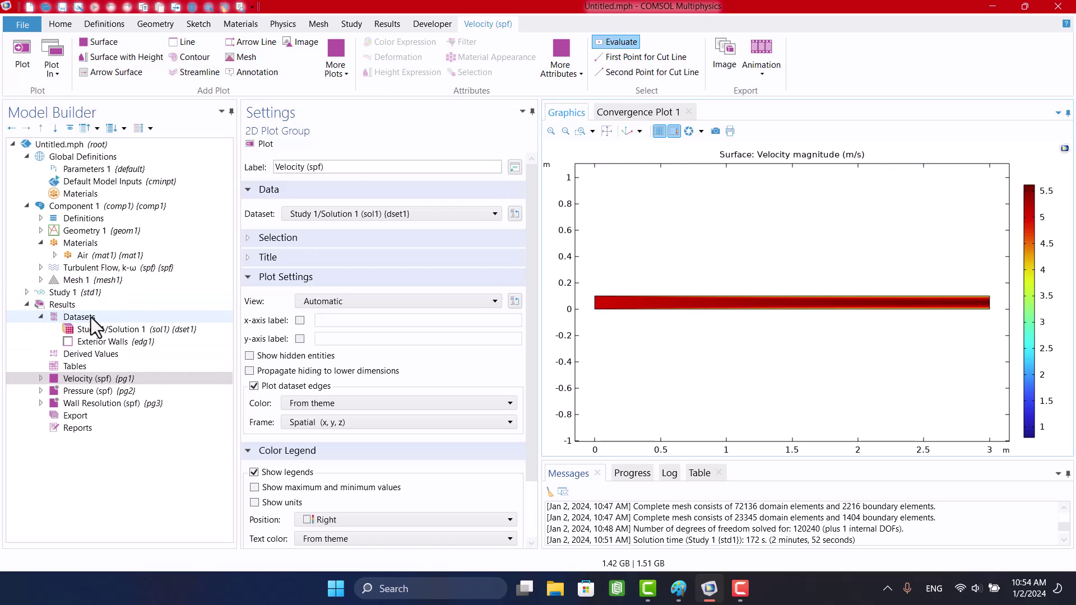
left_click(102, 329)
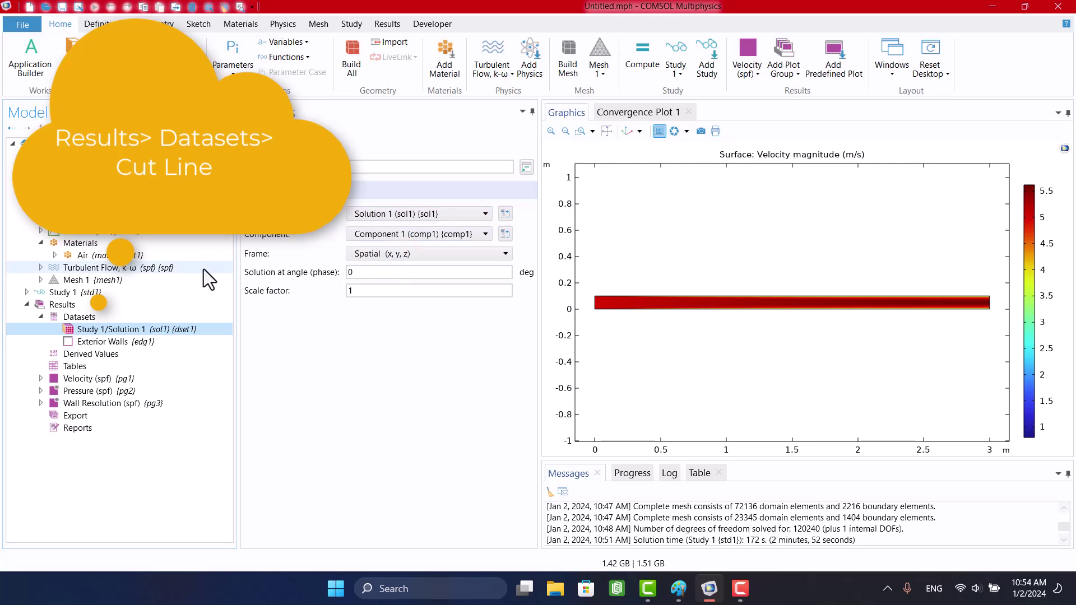
Add a Cut Line 2D dataset with Point 1 at (0.01, 0) and Point 2 x at 0.01.
left_click(79, 317)
right_click(83, 317)
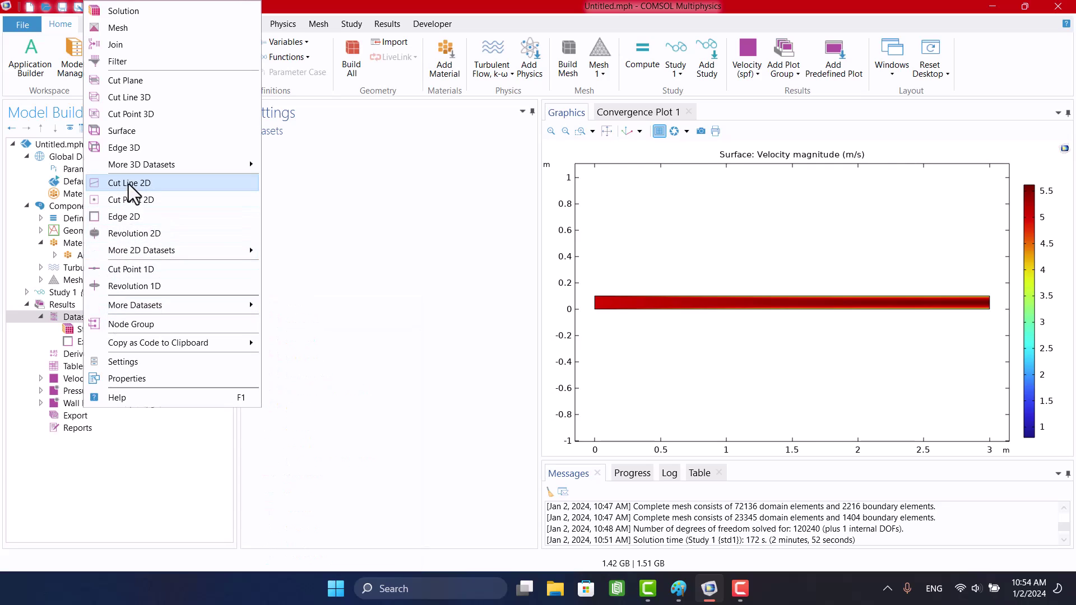
left_click(119, 182)
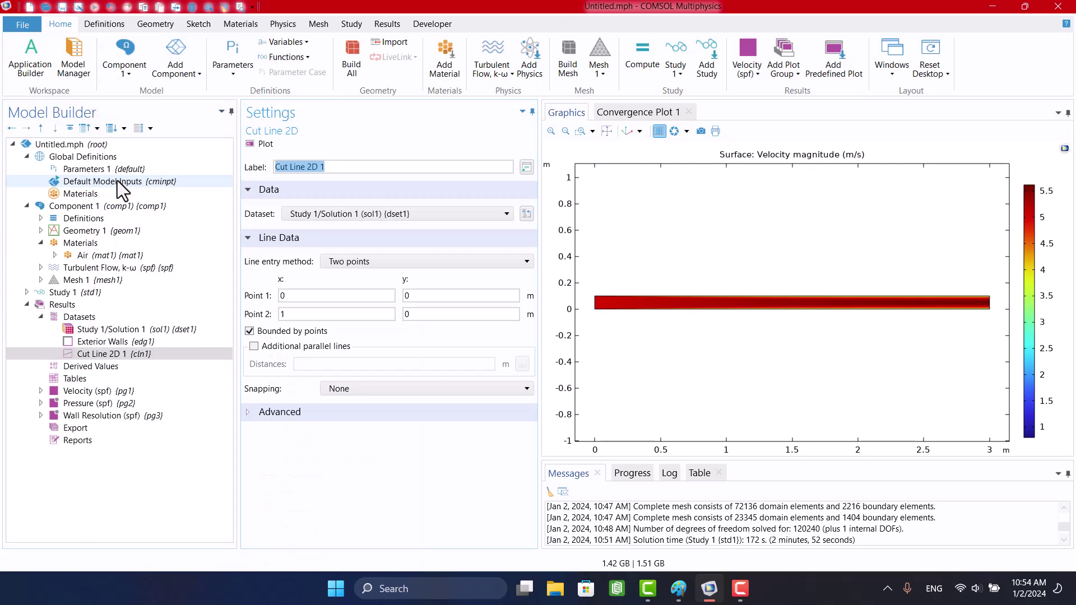
scroll(602, 306, "up", 10)
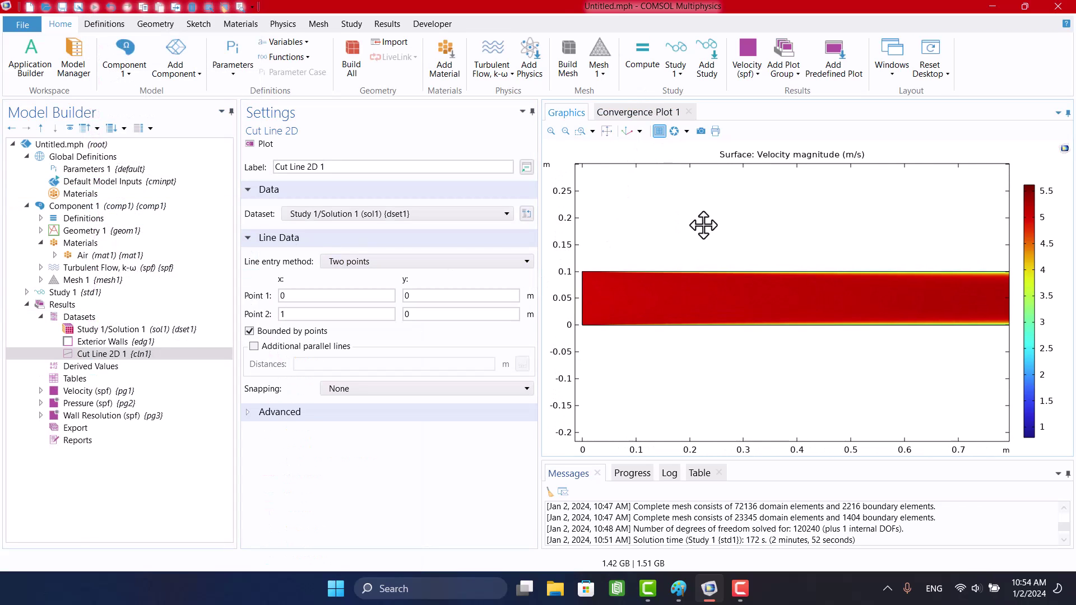
scroll(698, 160, "up", 2)
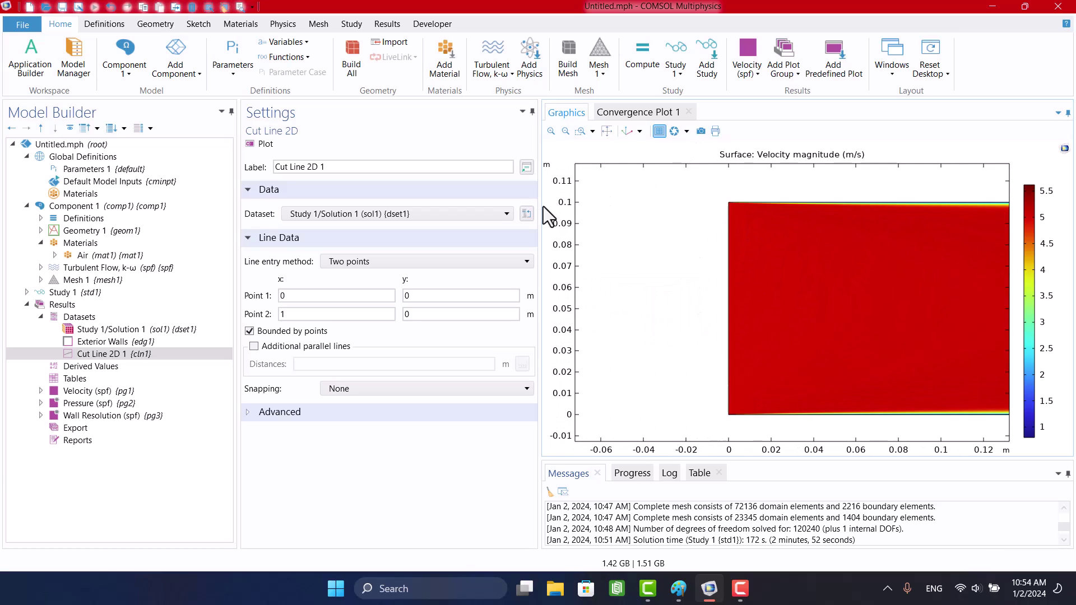
left_click(318, 296)
double_click(303, 315)
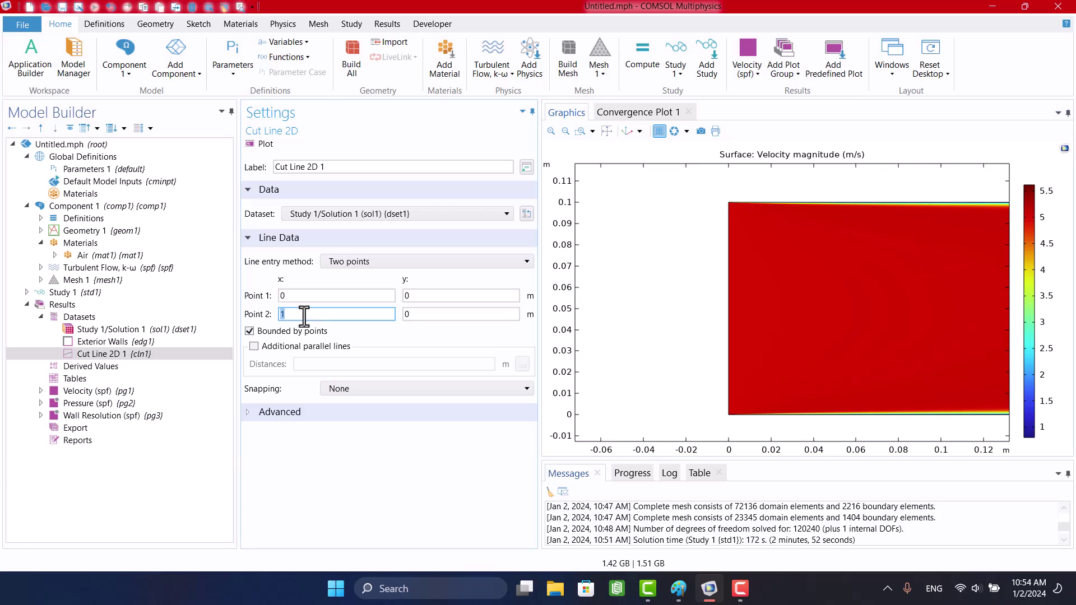
left_click(304, 295)
left_click(420, 296)
left_click(330, 296)
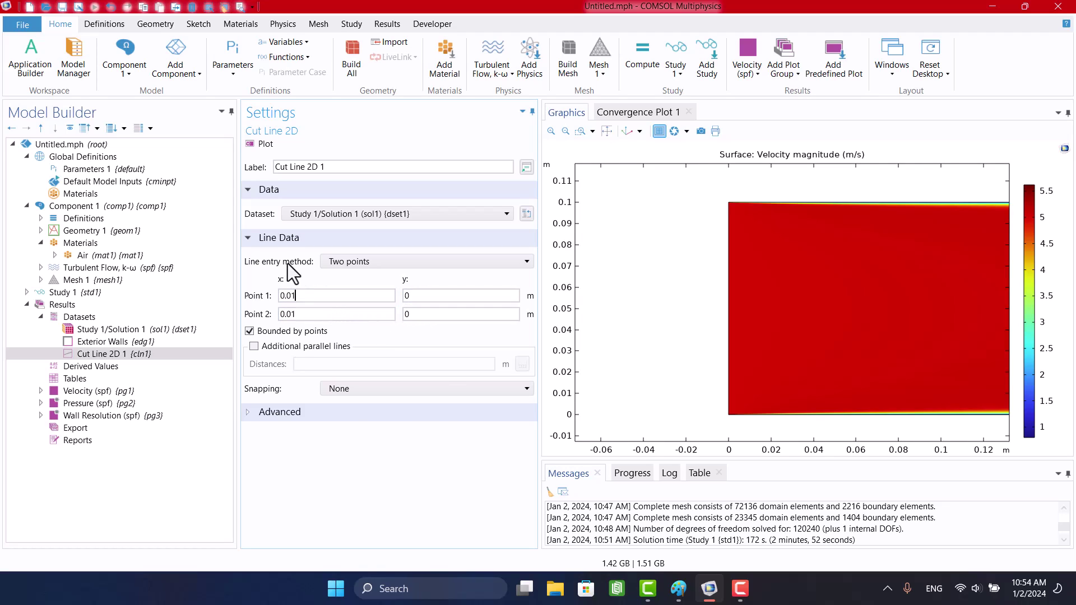
left_click(261, 144)
Set Point 2's y to 0.1 and plot the cut line across the duct inlet.
scroll(689, 313, "down", 5)
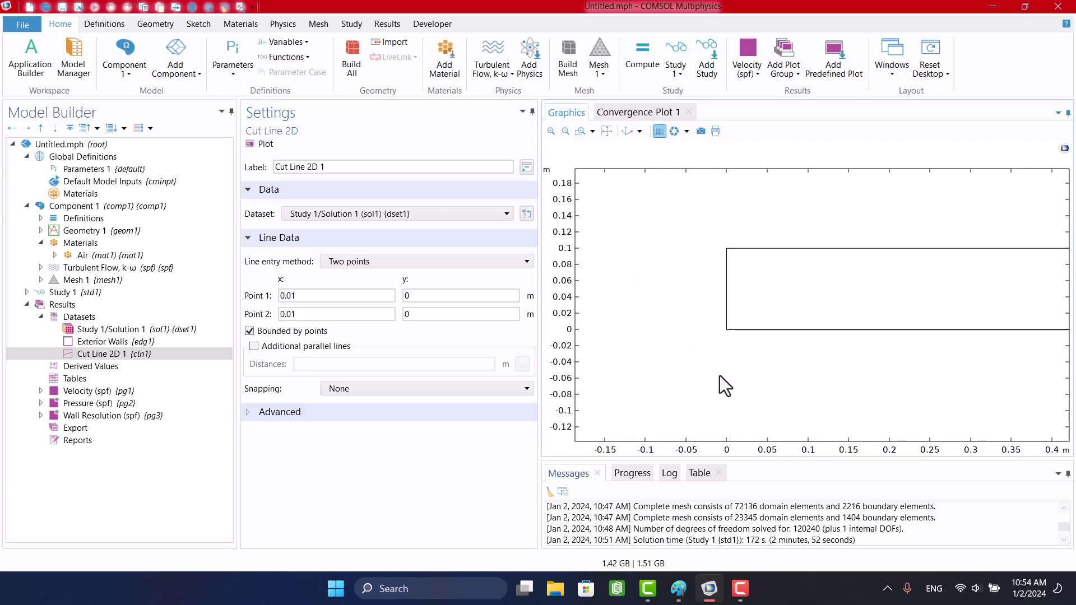
left_click_drag(771, 372, 704, 387)
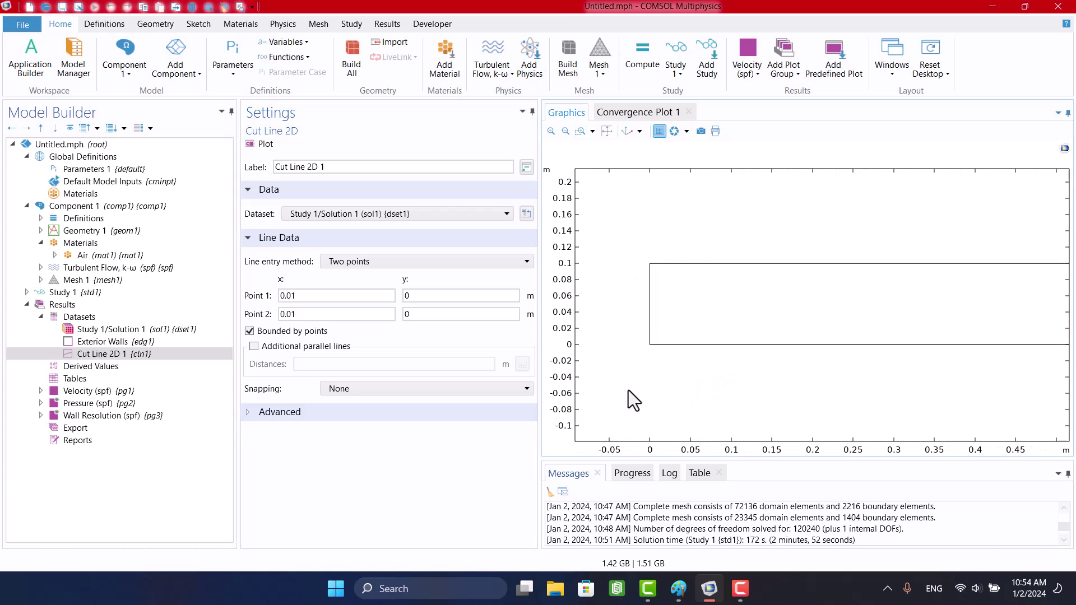
left_click(449, 315)
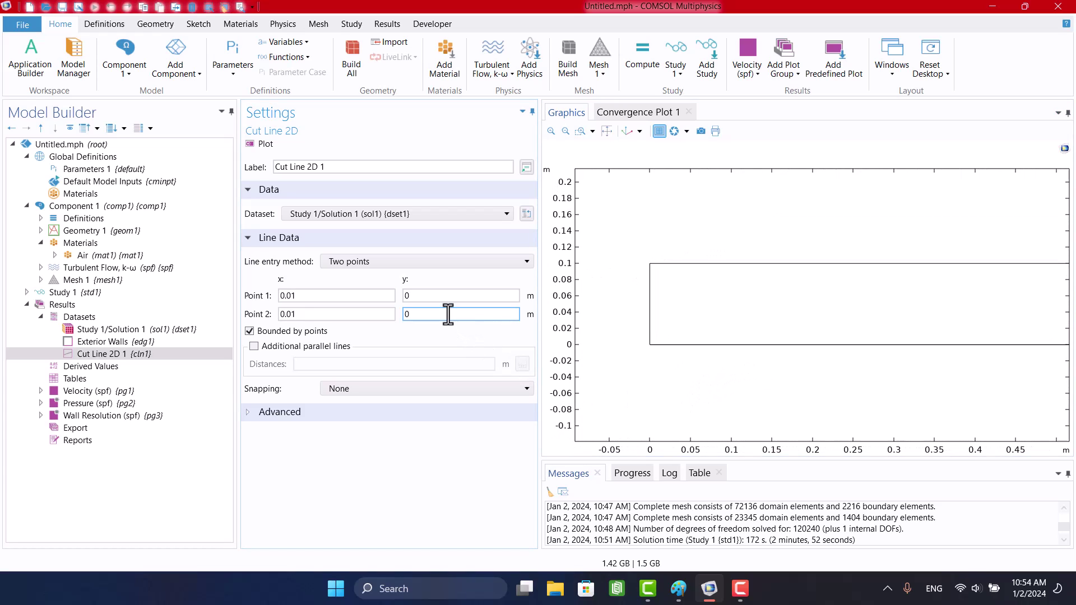
key("Return")
left_click(264, 145)
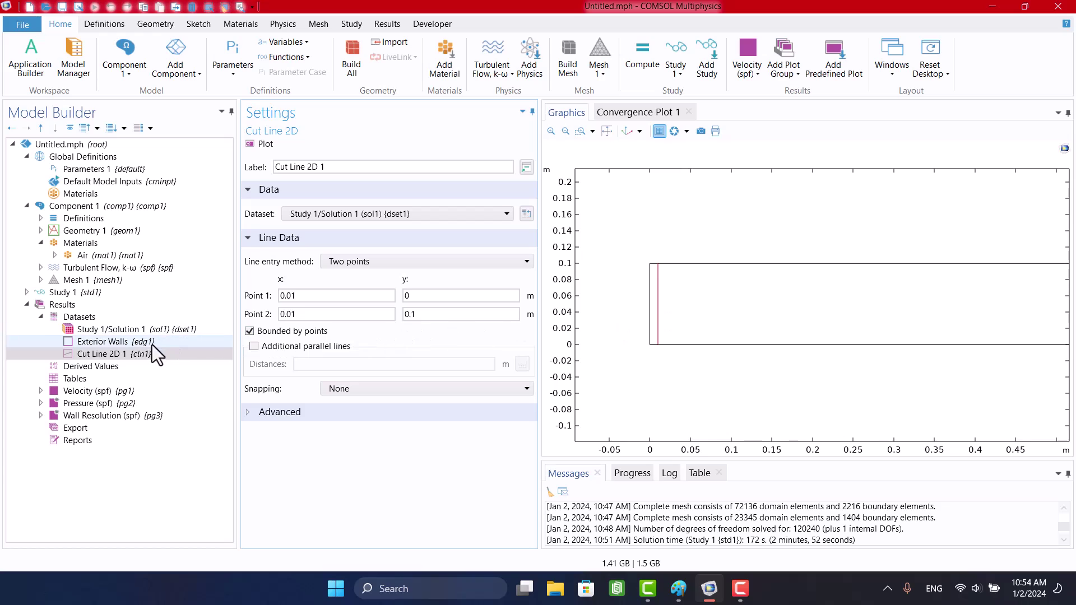
Duplicate Cut Line 2D 1 into Cut Line 2D 2 at x = 0.1 and plot it.
right_click(127, 353)
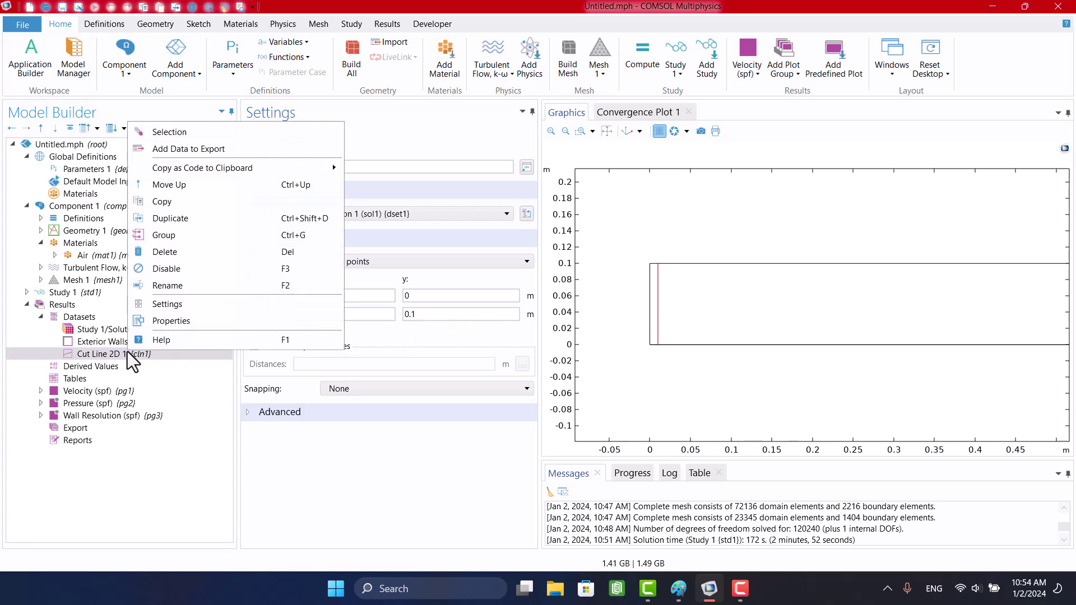
left_click(163, 220)
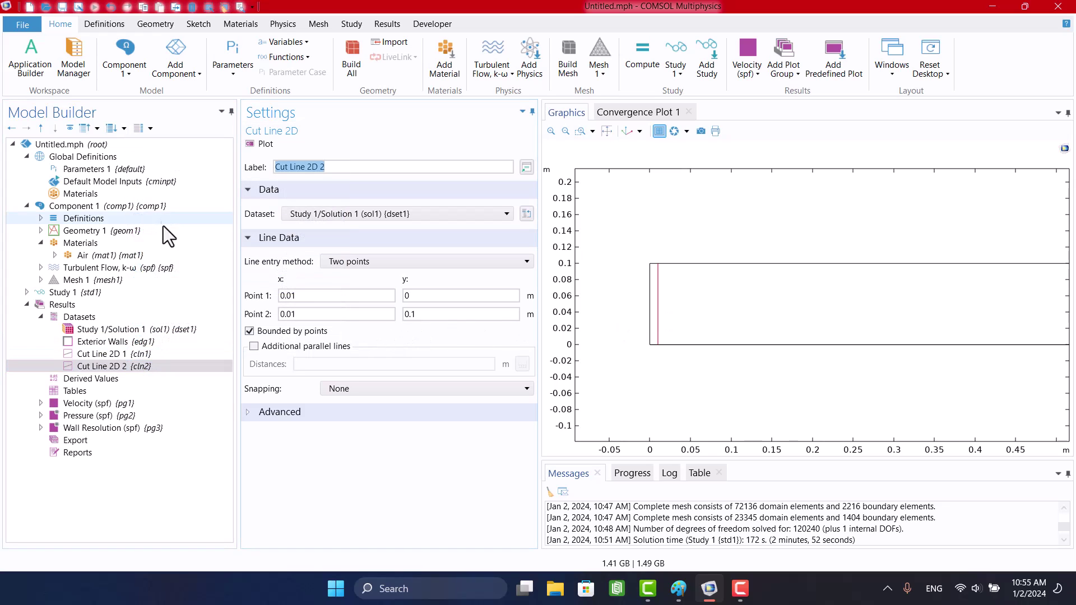
left_click(306, 296)
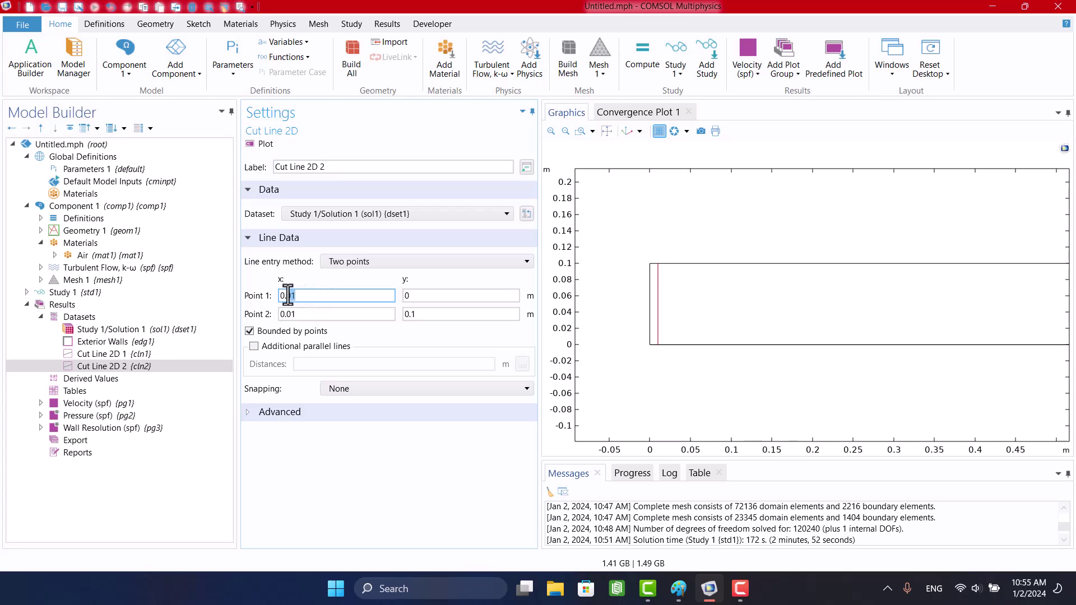
left_click(307, 314)
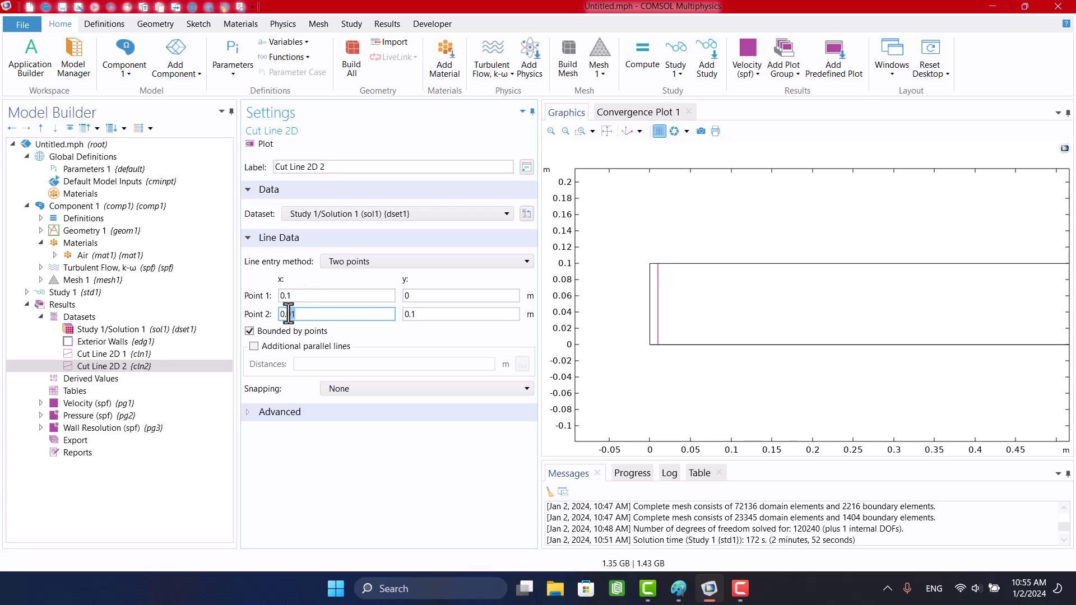
left_click(288, 314)
type("1")
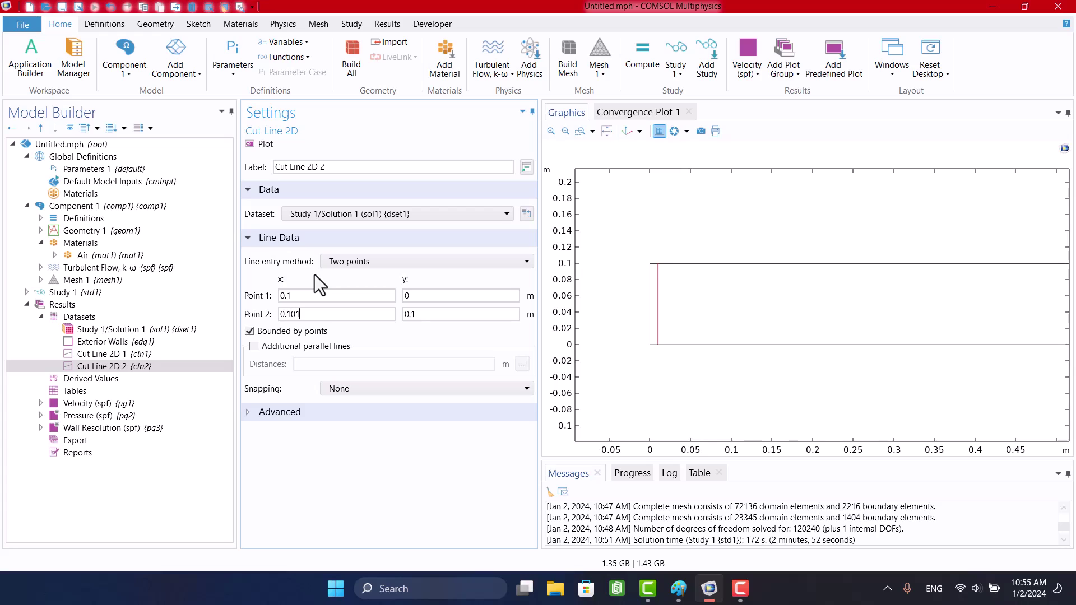
key("BackSpace")
key("BackSpace")
left_click(265, 144)
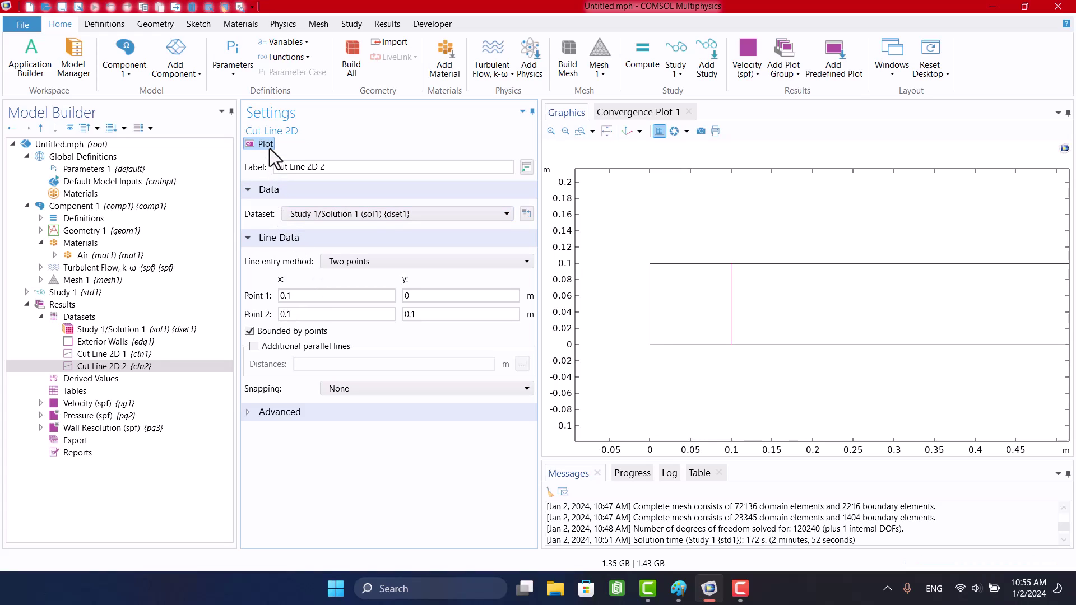
Duplicate again into Cut Line 2D 3 at x = 1, plot it and fit the view.
right_click(118, 366)
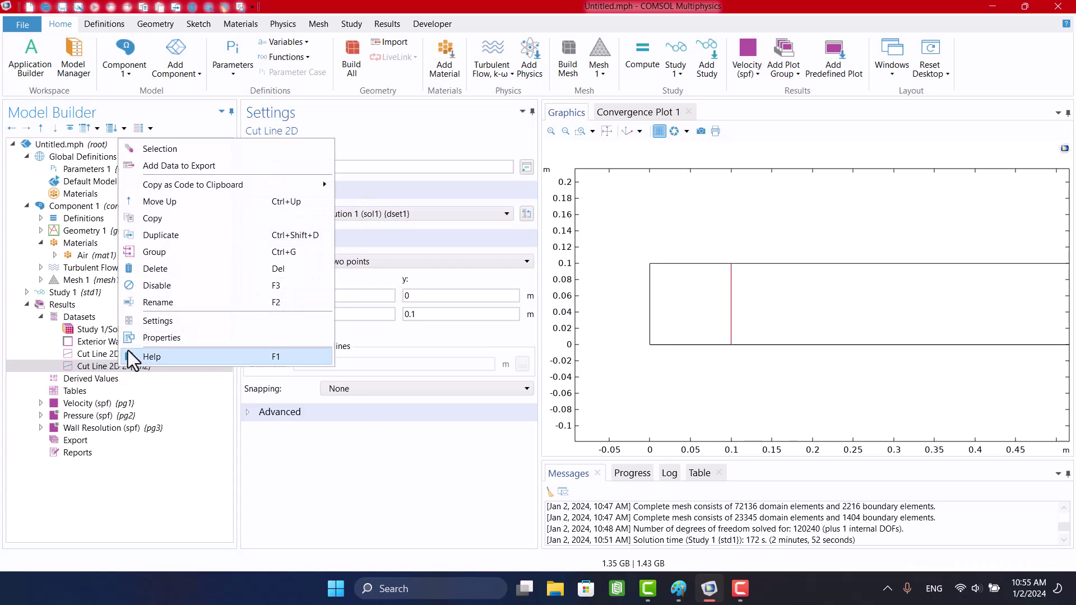
left_click(163, 235)
left_click(296, 291)
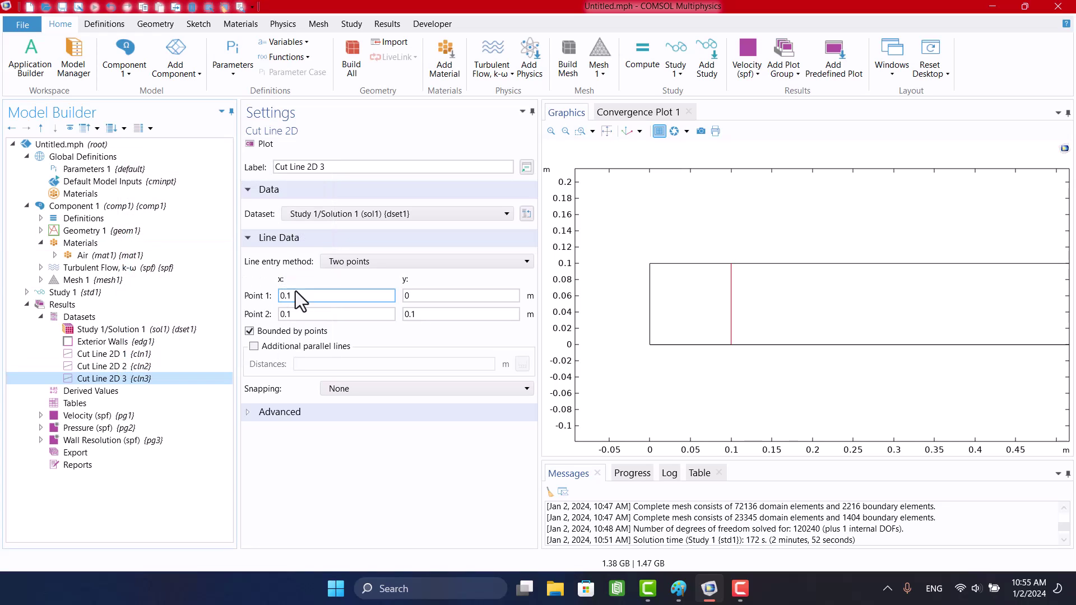
left_click_drag(297, 291, 281, 296)
type("1")
left_click_drag(338, 320, 273, 325)
type("1")
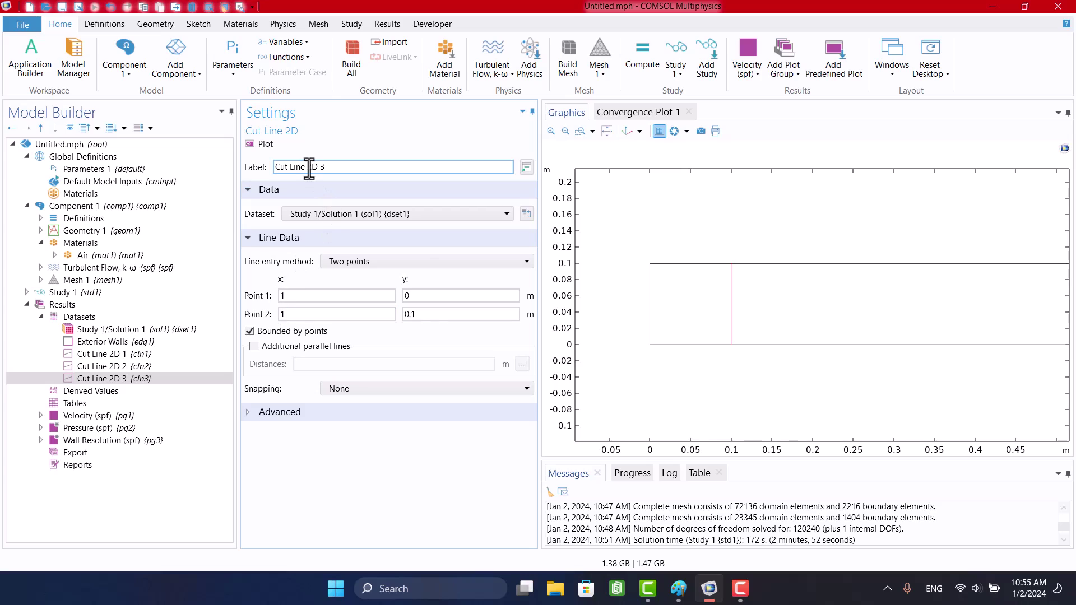
left_click(257, 147)
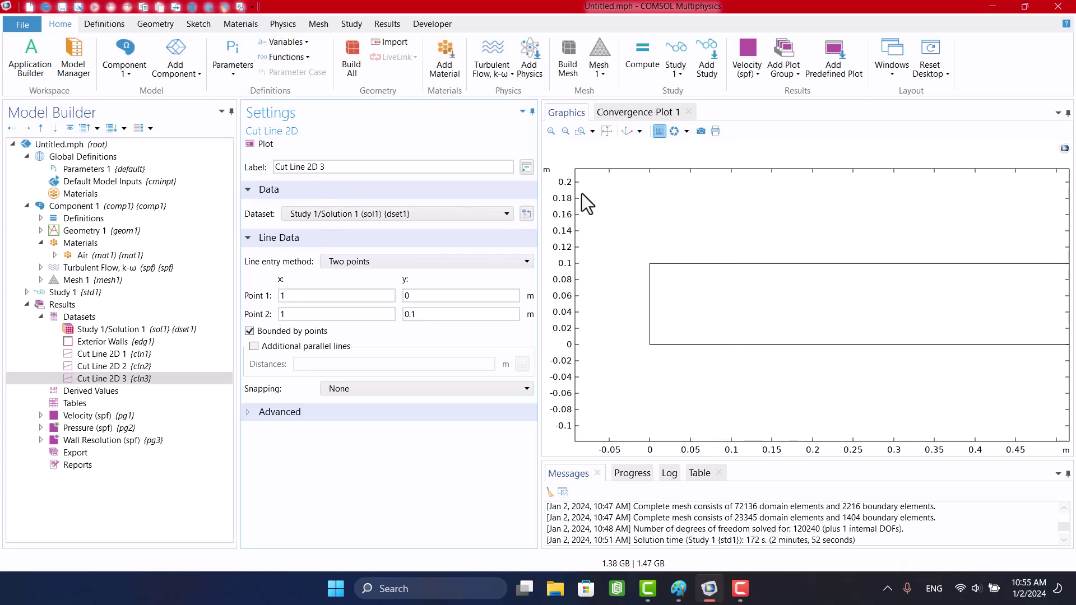
left_click(607, 133)
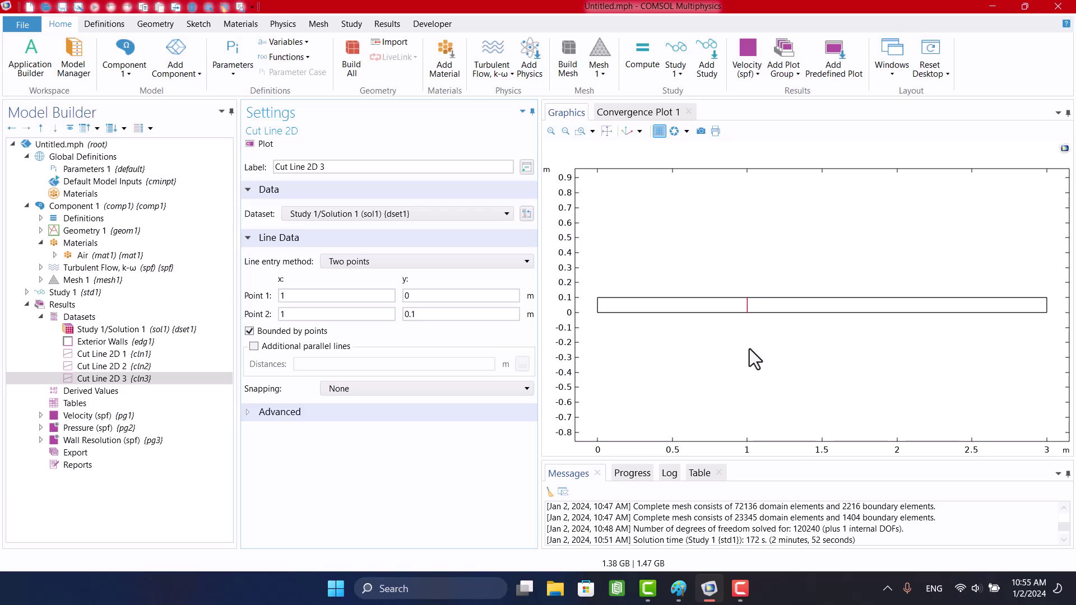
Add a new 1D plot group with its dataset set to None.
left_click(57, 305)
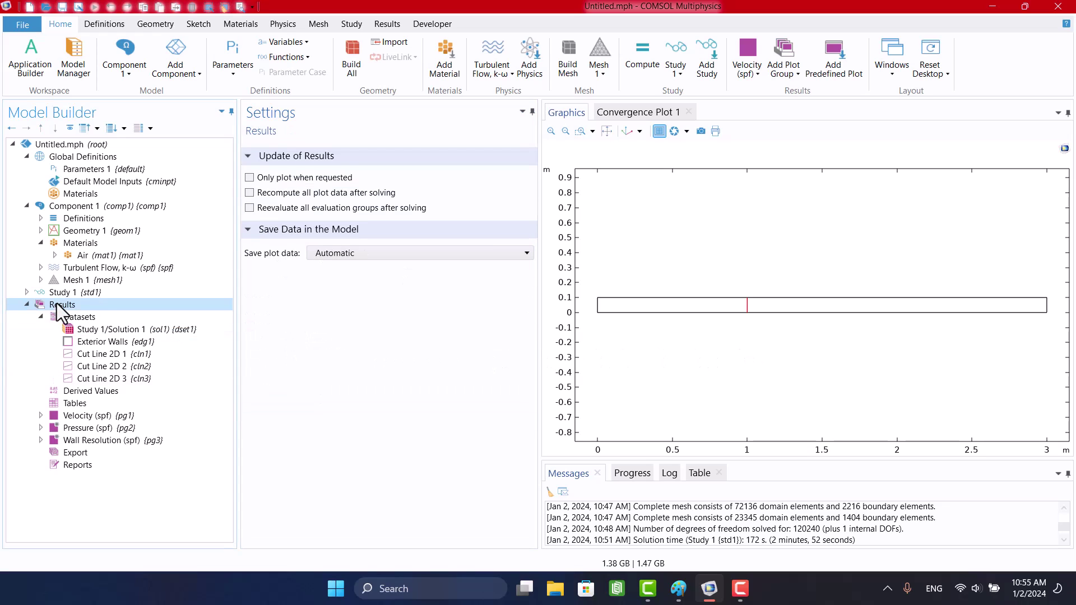
right_click(57, 306)
left_click(74, 345)
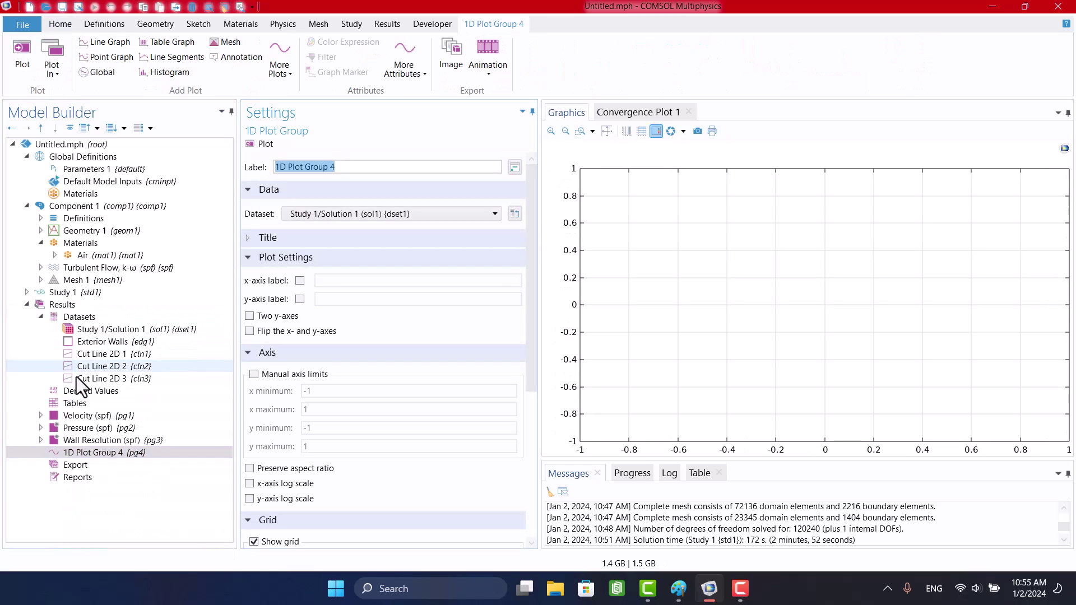
left_click(309, 215)
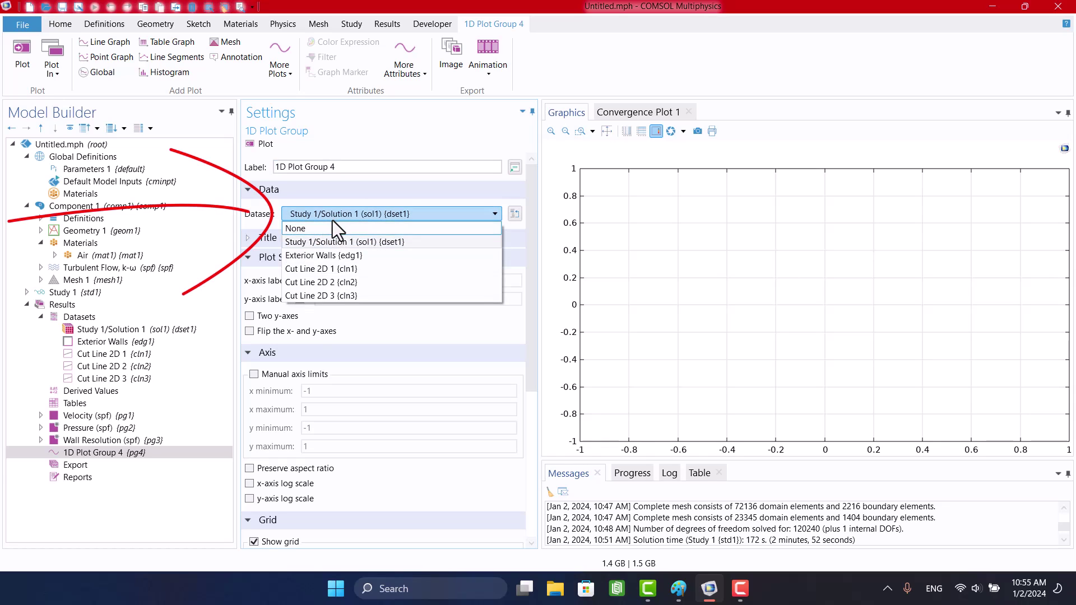
left_click(333, 227)
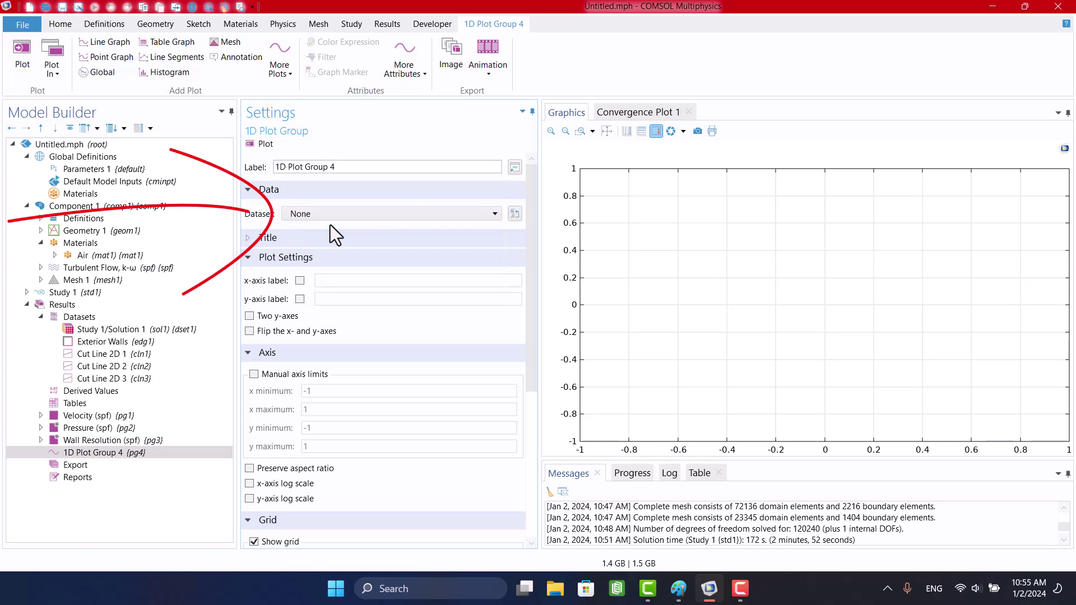
Add Line Graph 1 plotting velocity magnitude along Cut Line 2D 1.
right_click(125, 454)
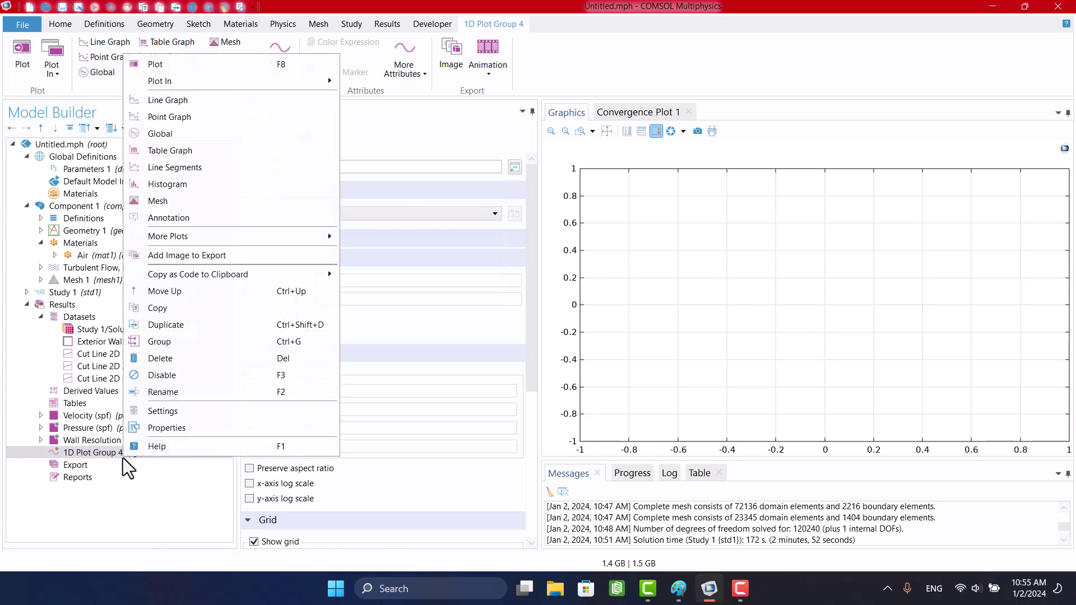
left_click(177, 101)
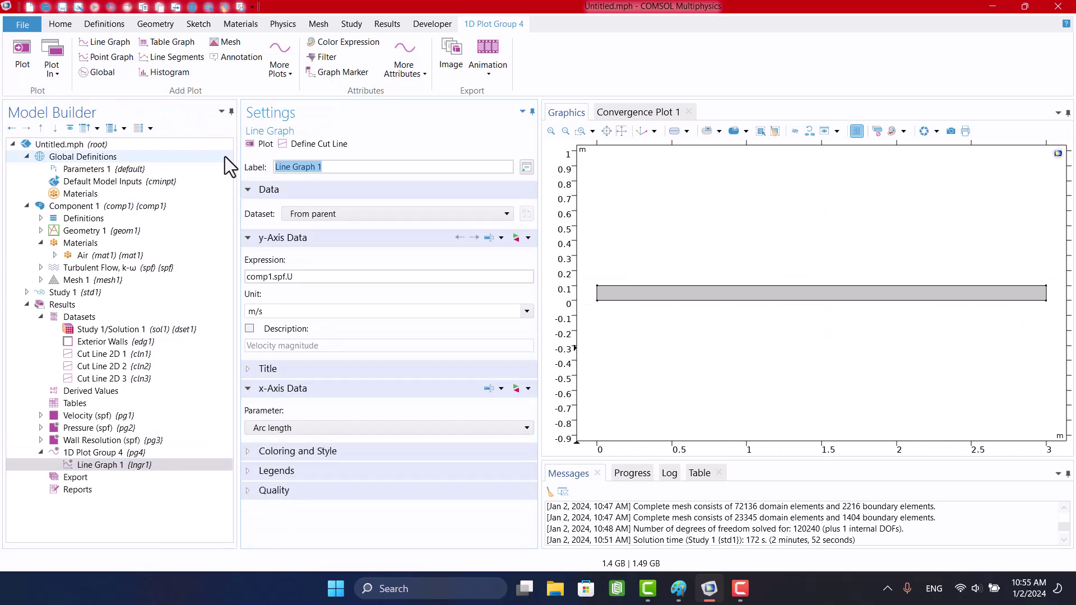
left_click(301, 216)
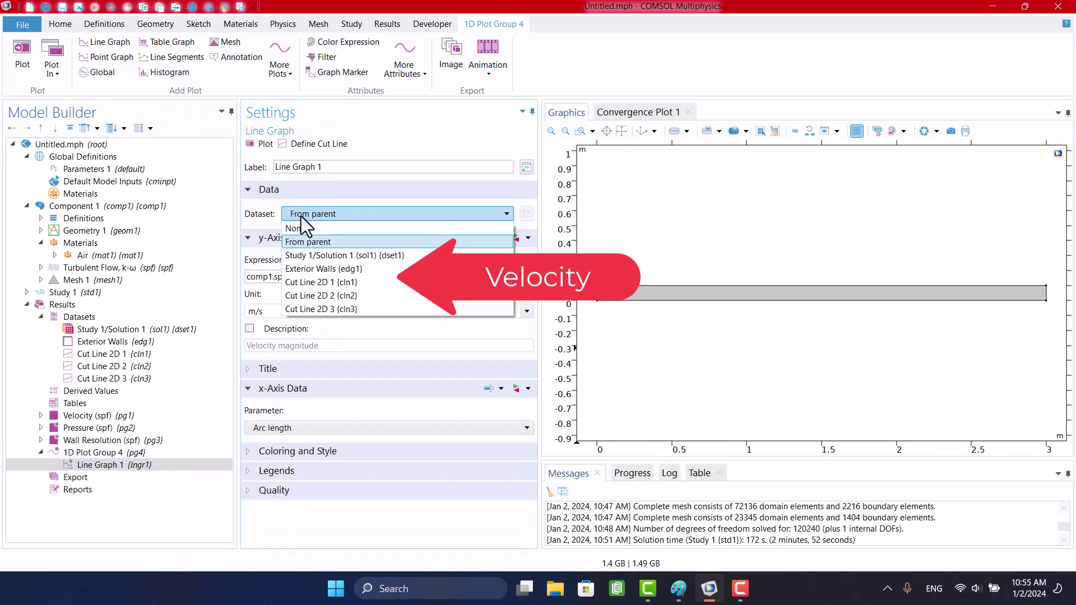
left_click(314, 282)
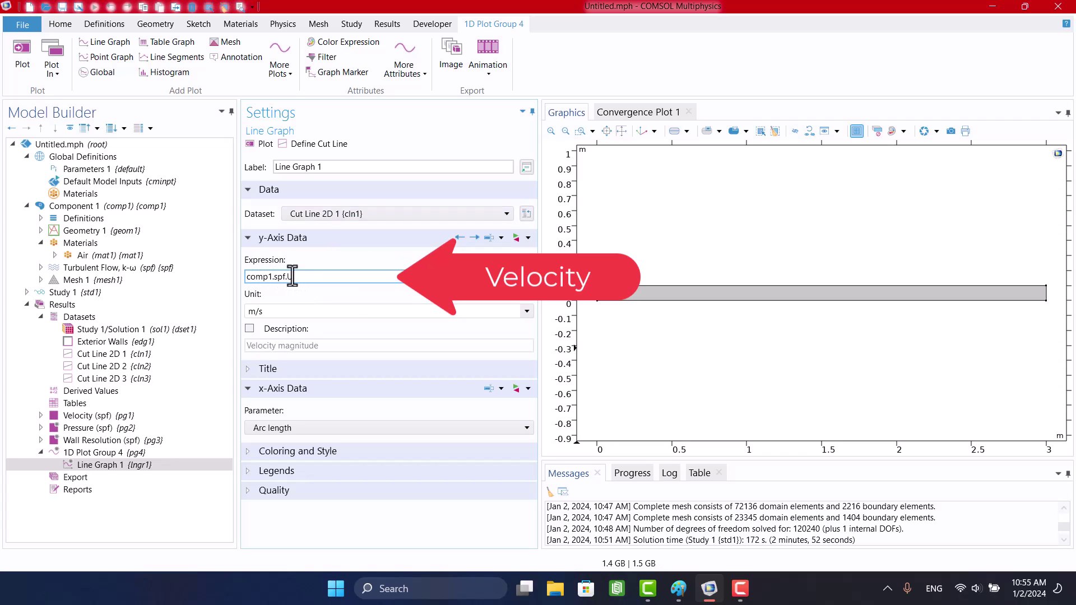
left_click(253, 144)
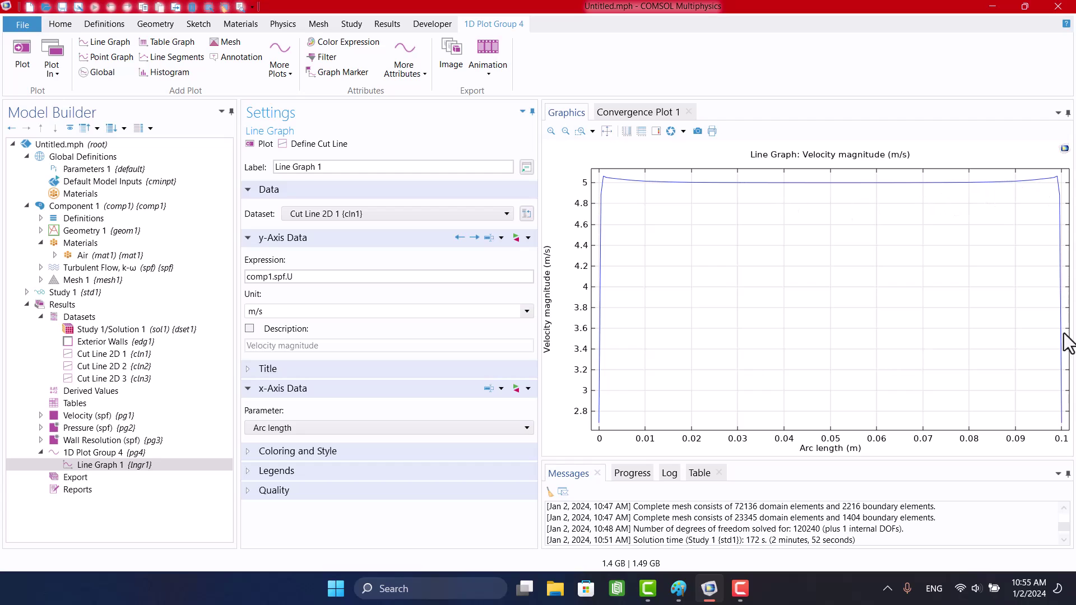
Duplicate it as Line Graph 2 using Cut Line 2D 2 and plot.
right_click(96, 465)
left_click(138, 349)
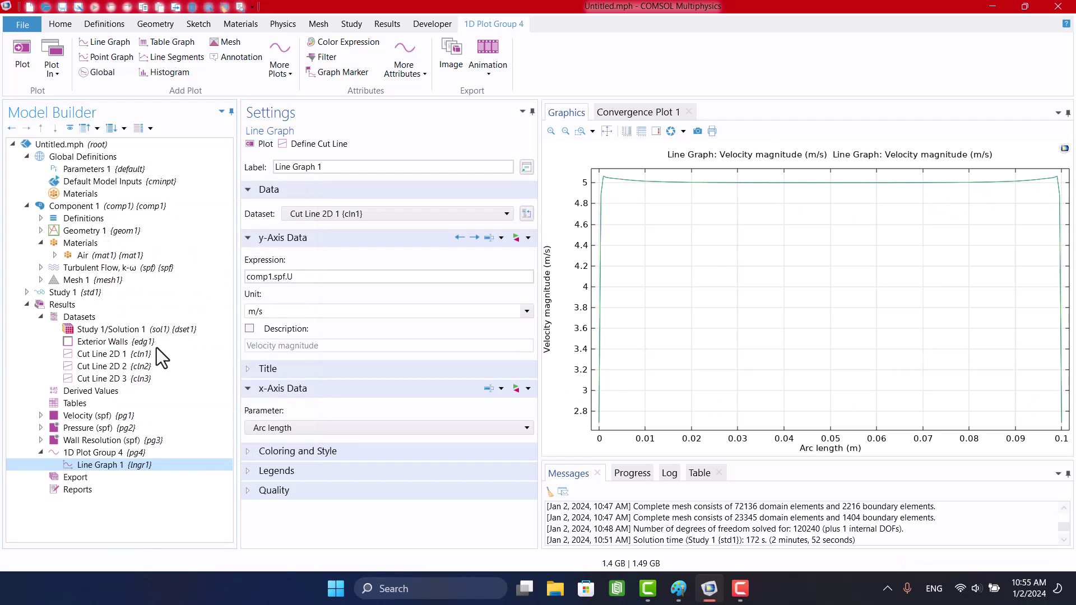
left_click(330, 218)
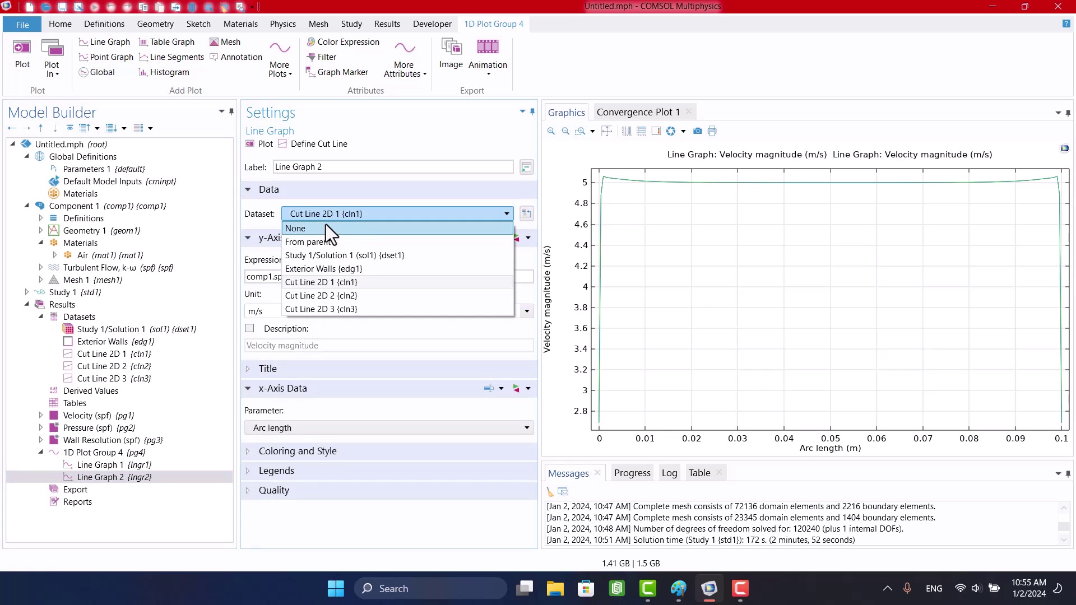
left_click(311, 295)
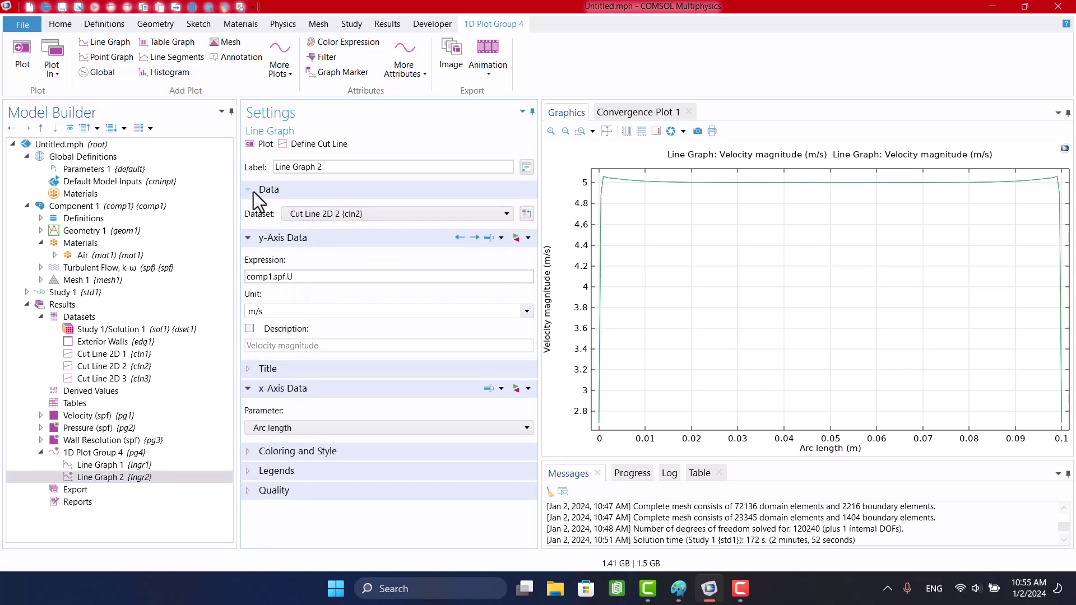
left_click(255, 147)
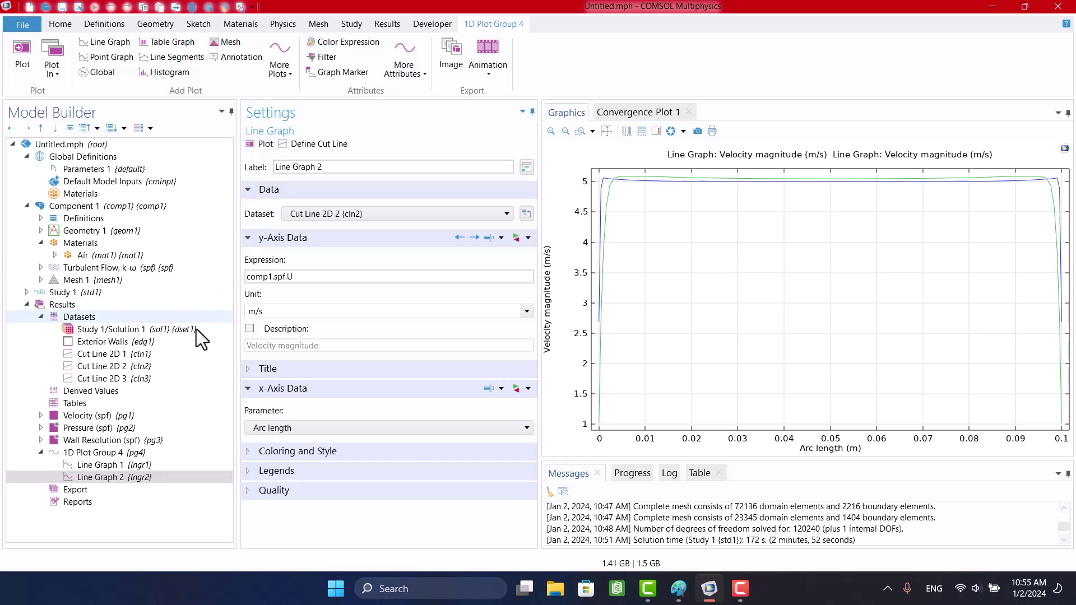
Duplicate Line Graph 2 as Line Graph 3 using Cut Line 2D 3 and plot.
left_click(112, 477)
right_click(112, 476)
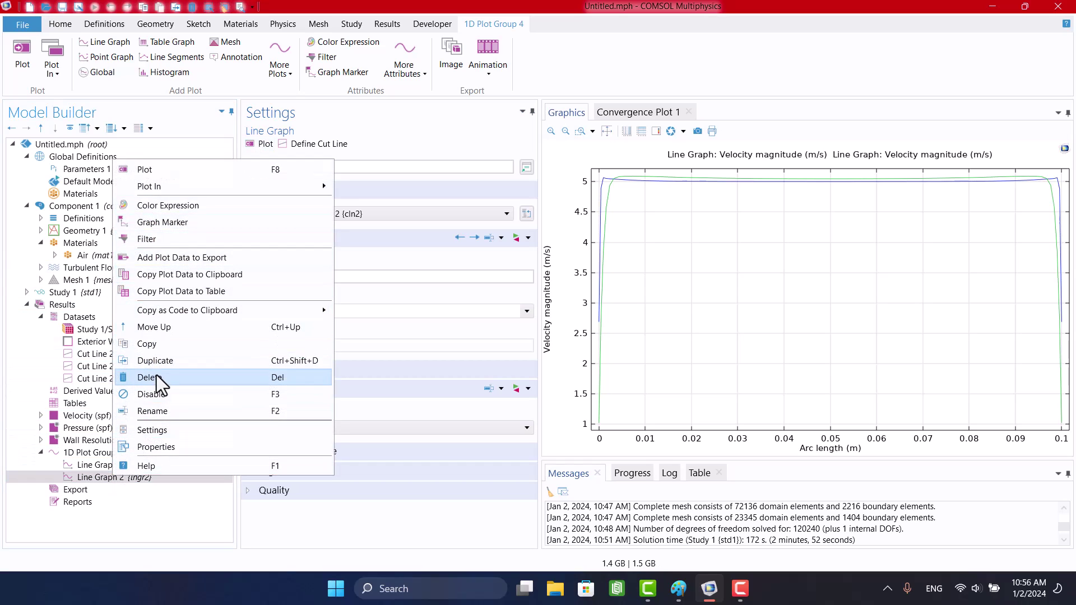
left_click(163, 363)
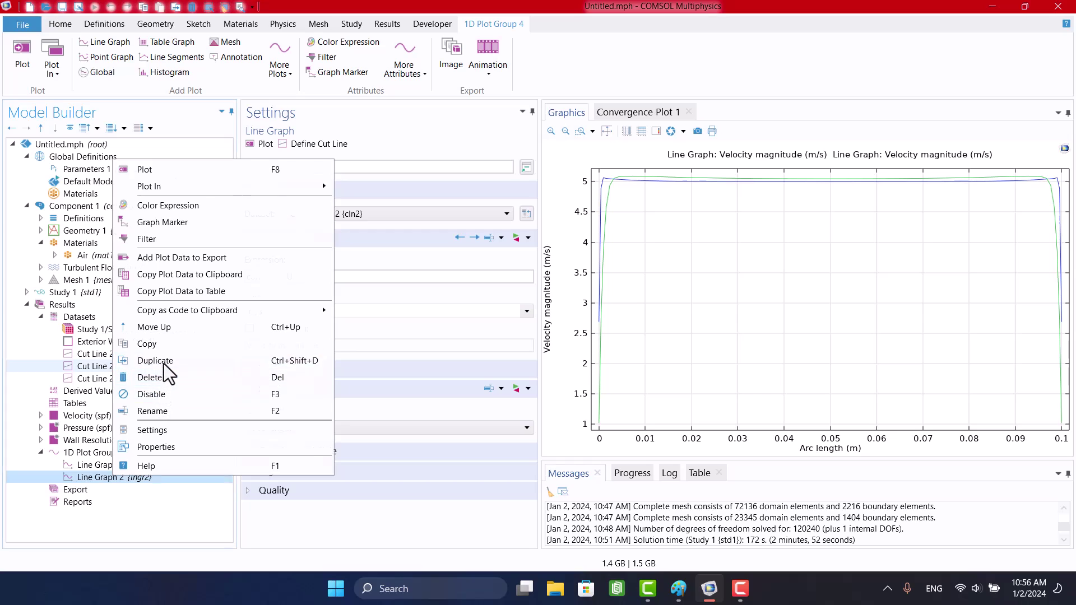
left_click(386, 214)
left_click(330, 309)
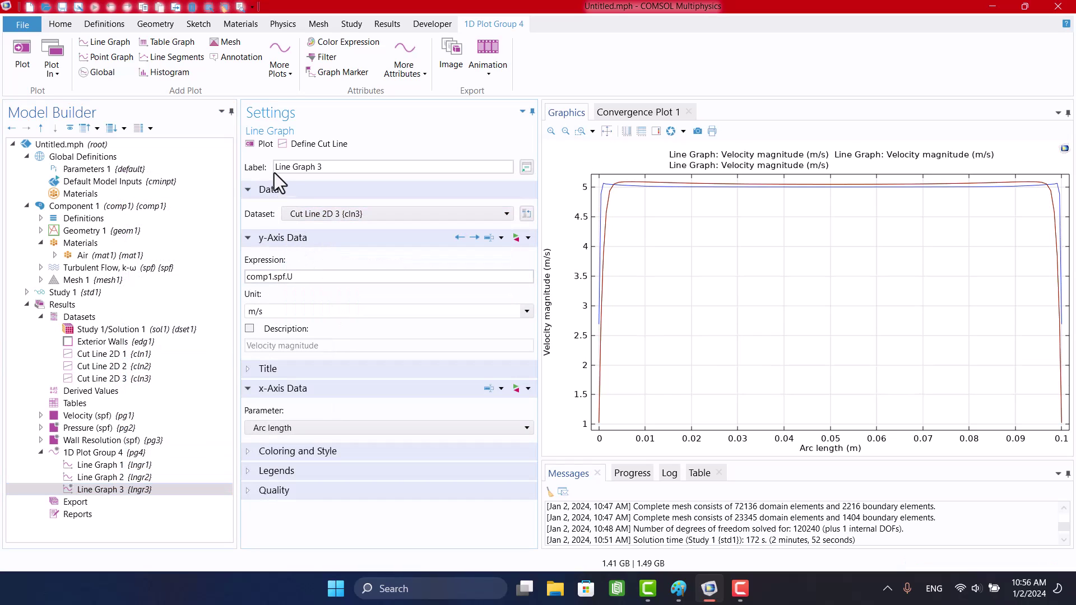
left_click(261, 144)
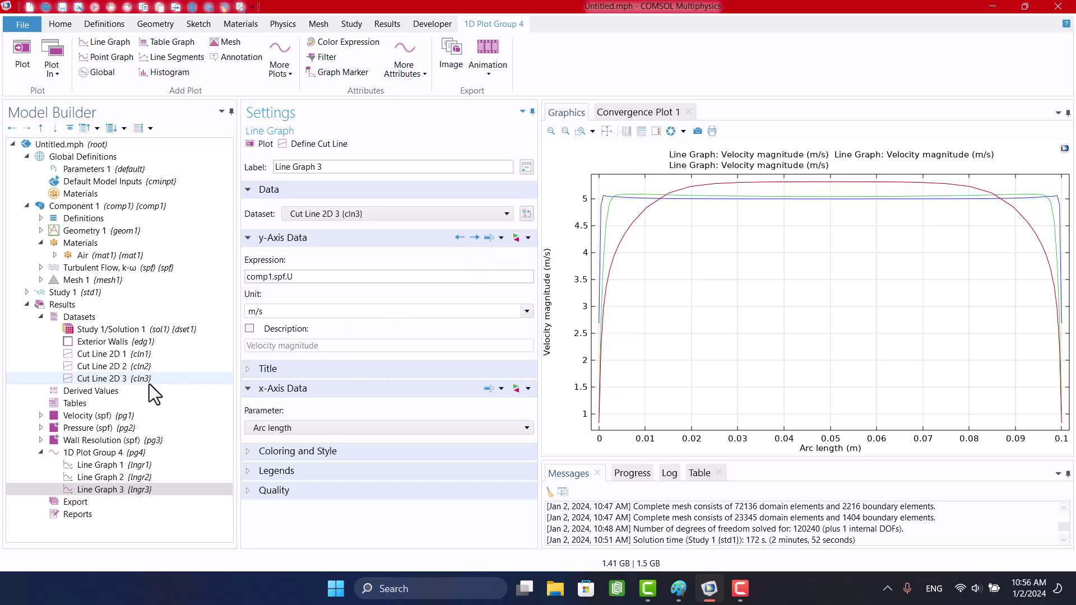
left_click(133, 378)
Duplicate Cut Line 2D 3 into Cut Line 2D 4 with point x values of 2.5 m.
right_click(133, 378)
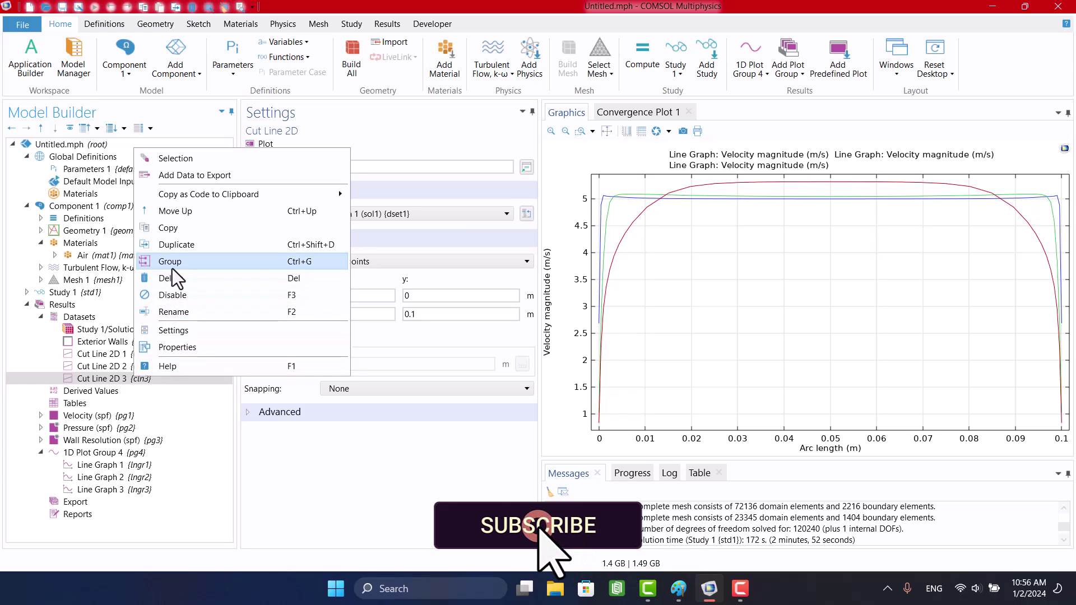
left_click(173, 245)
double_click(343, 295)
type("2")
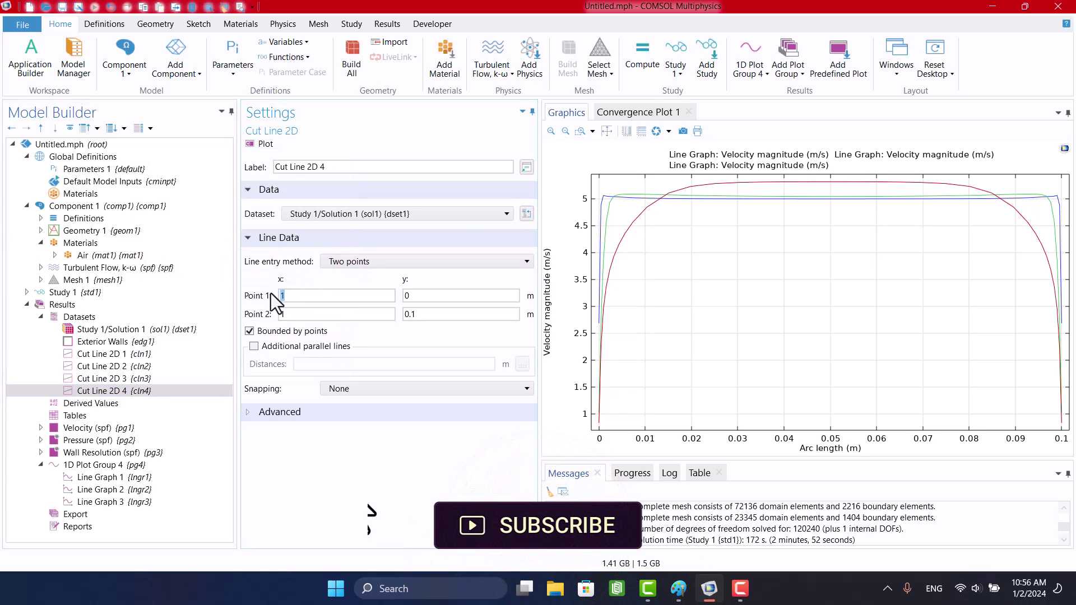
type(".5")
double_click(303, 313)
type("2.5")
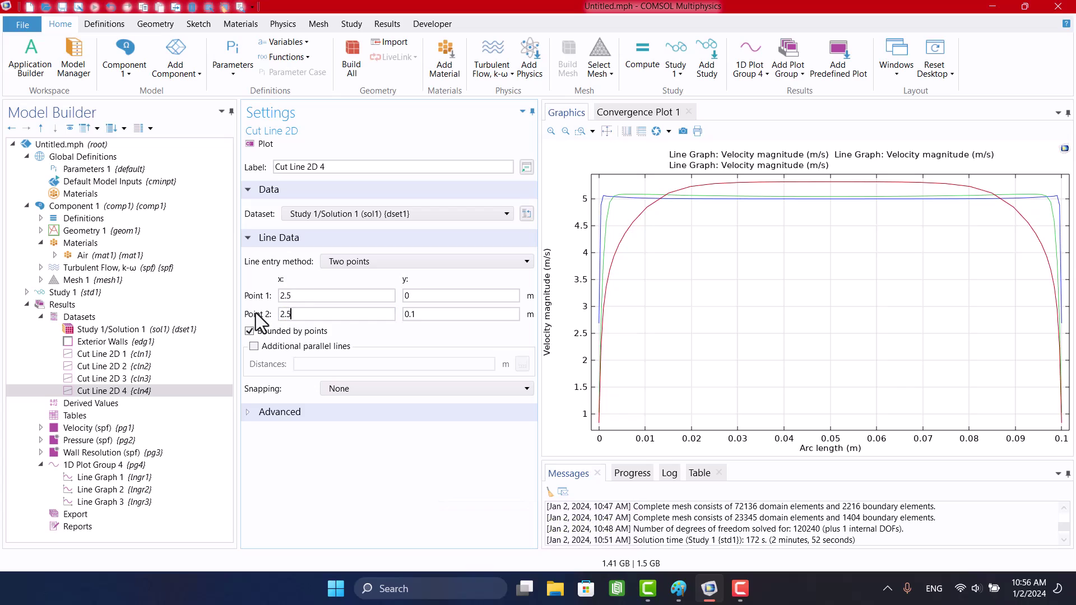
left_click(260, 144)
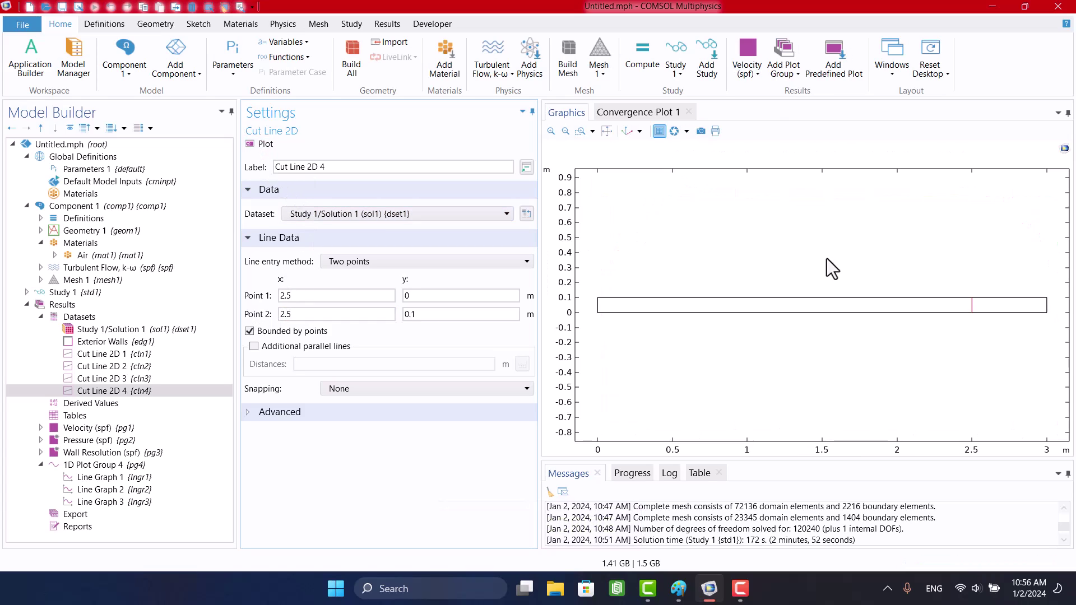
Duplicate Line Graph 3 as Line Graph 4 plotting along Cut Line 2D 4.
right_click(143, 502)
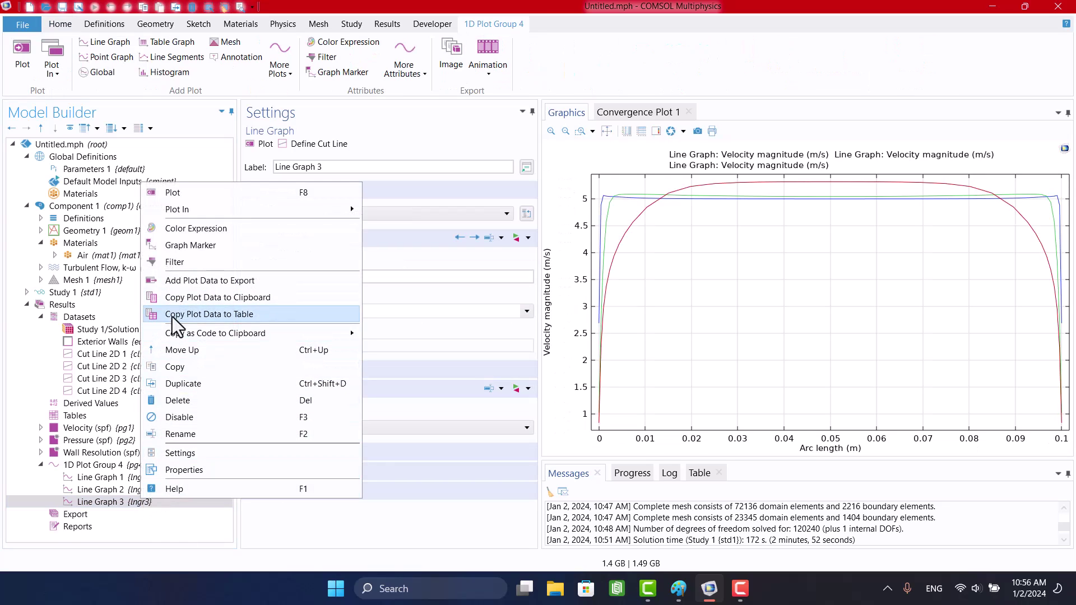
left_click(176, 384)
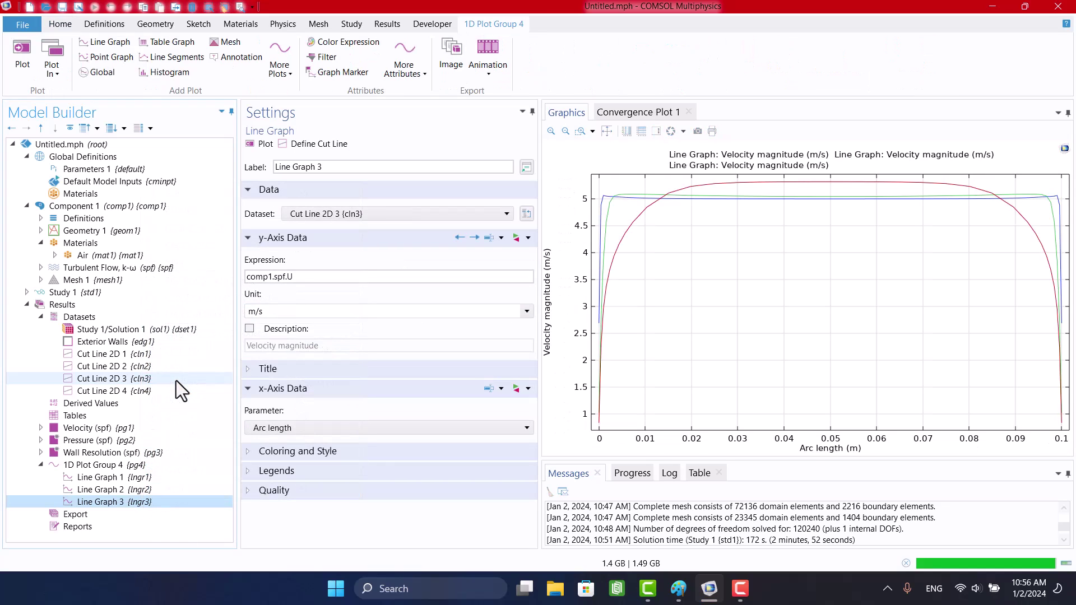
left_click(314, 218)
left_click(327, 322)
left_click(259, 144)
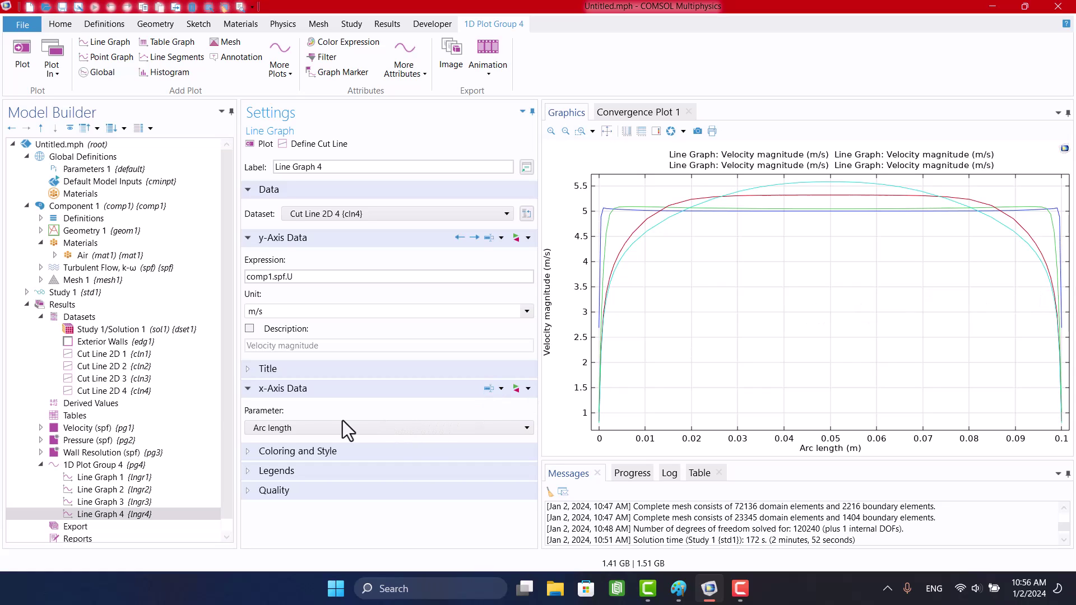
scroll(96, 411, "down", 1)
left_click(86, 416)
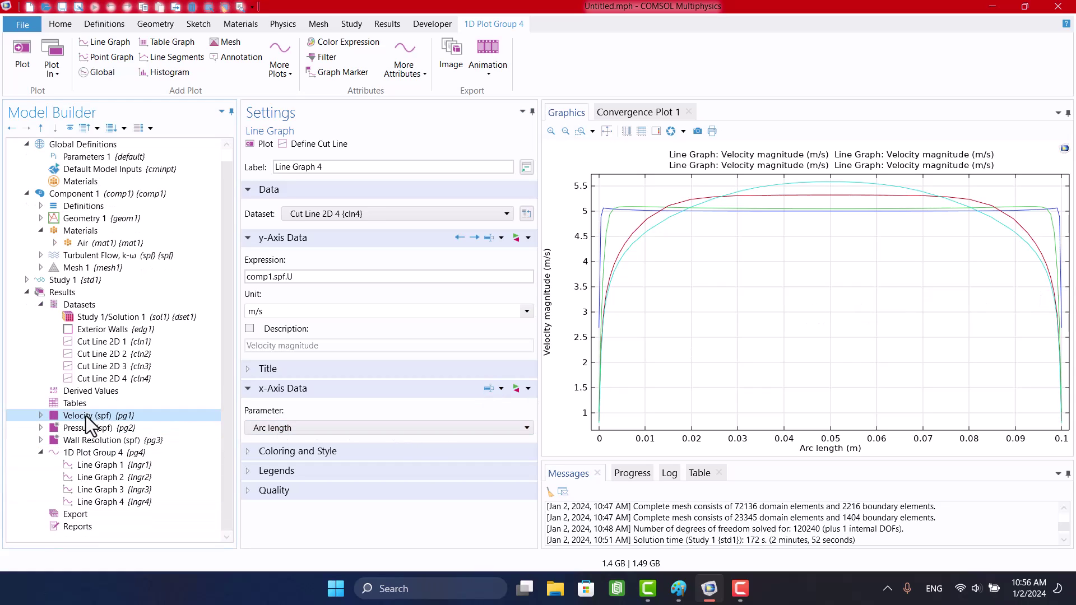
scroll(906, 305, "up", 5)
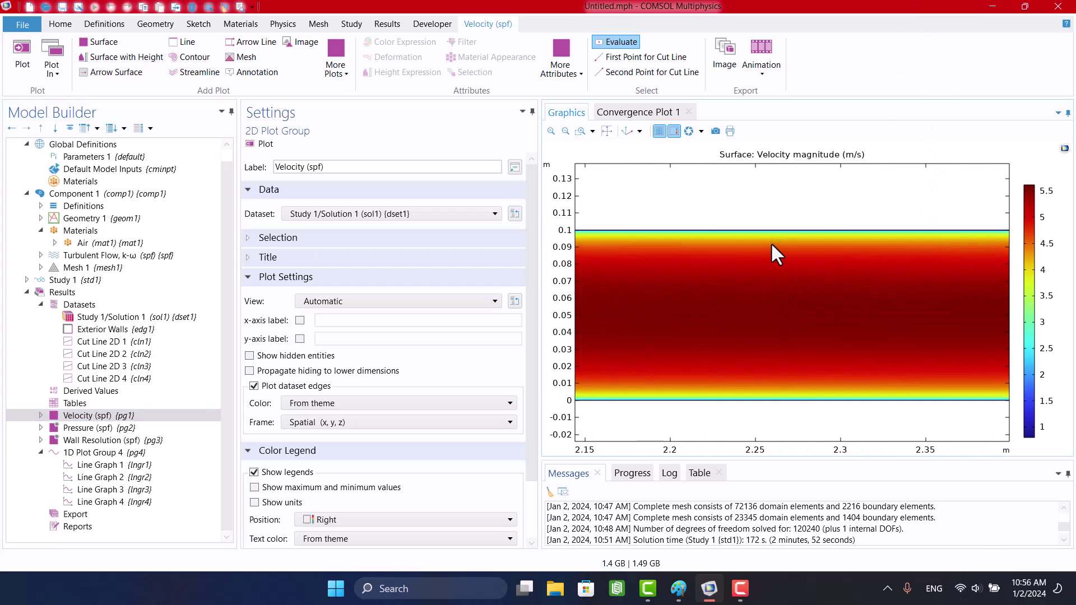
scroll(776, 248, "down", 6)
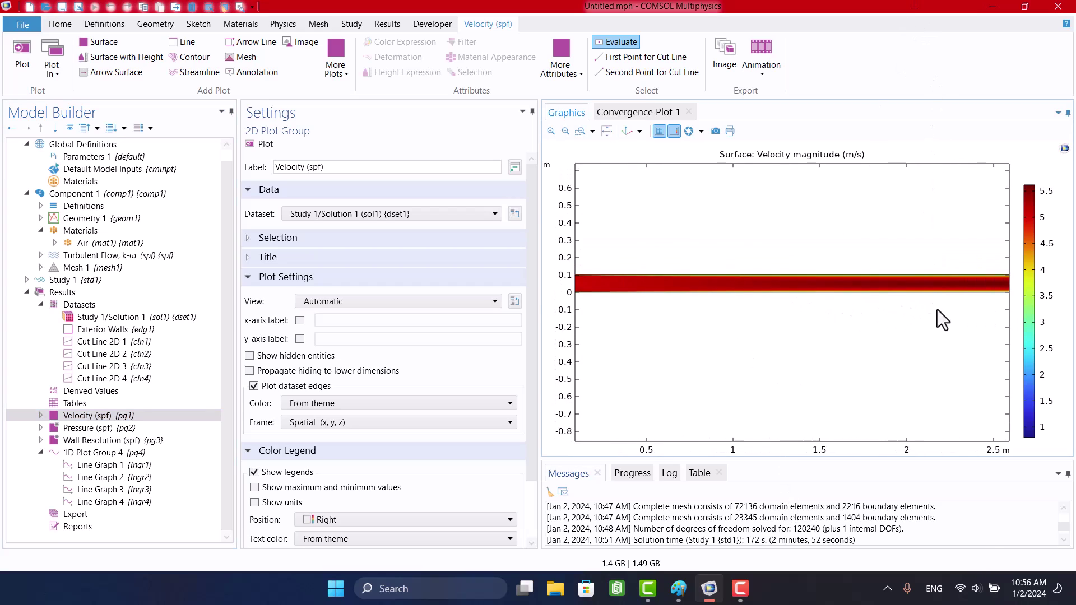
scroll(783, 312, "up", 6)
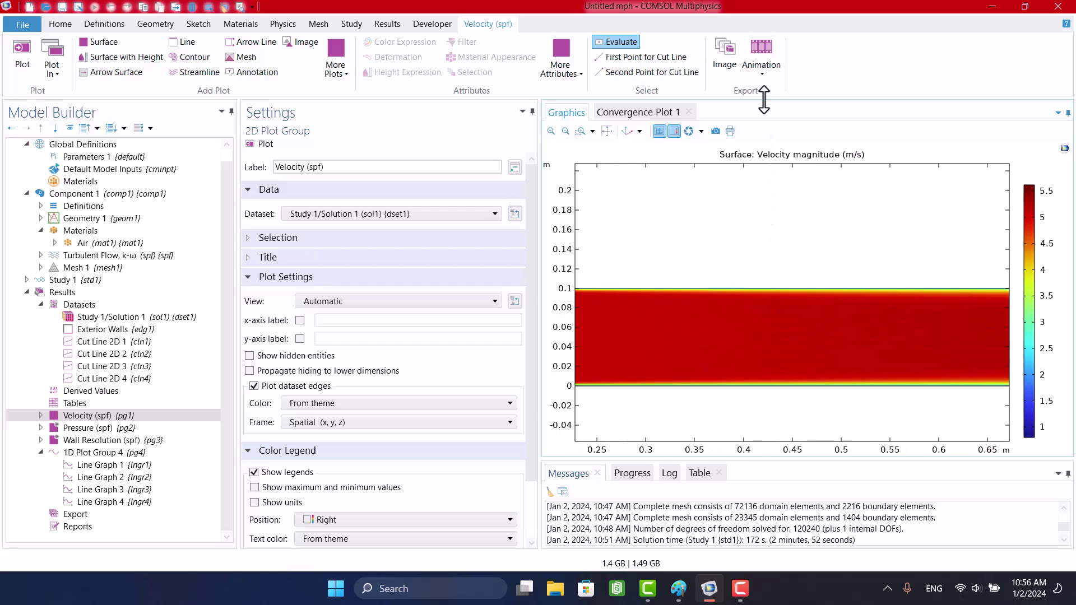
scroll(868, 295, "up", 2)
left_click_drag(868, 295, 722, 342)
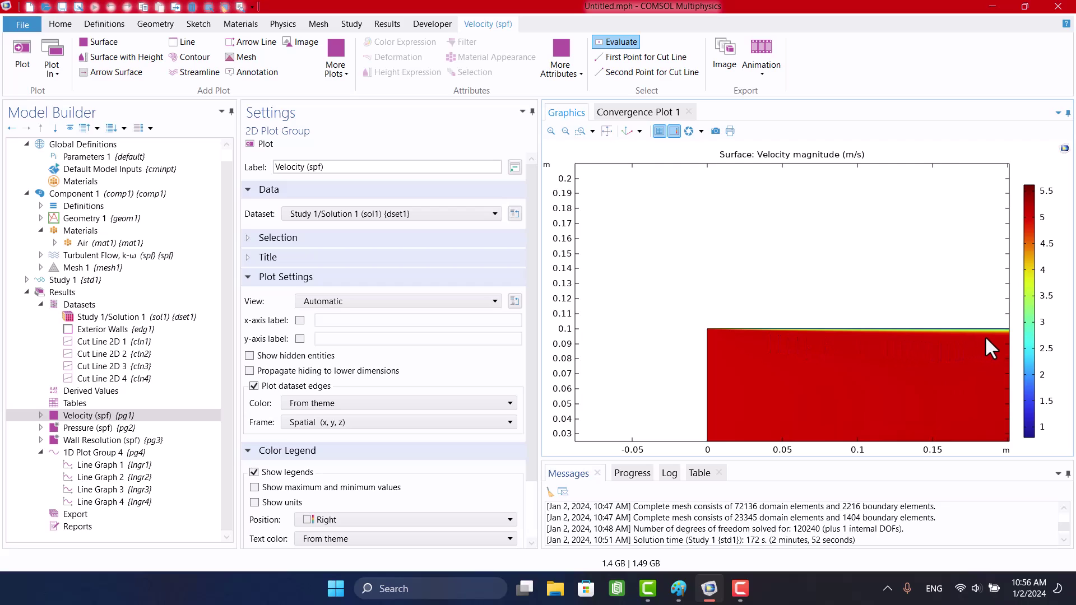
scroll(887, 346, "up", 3)
left_click_drag(869, 259, 932, 260)
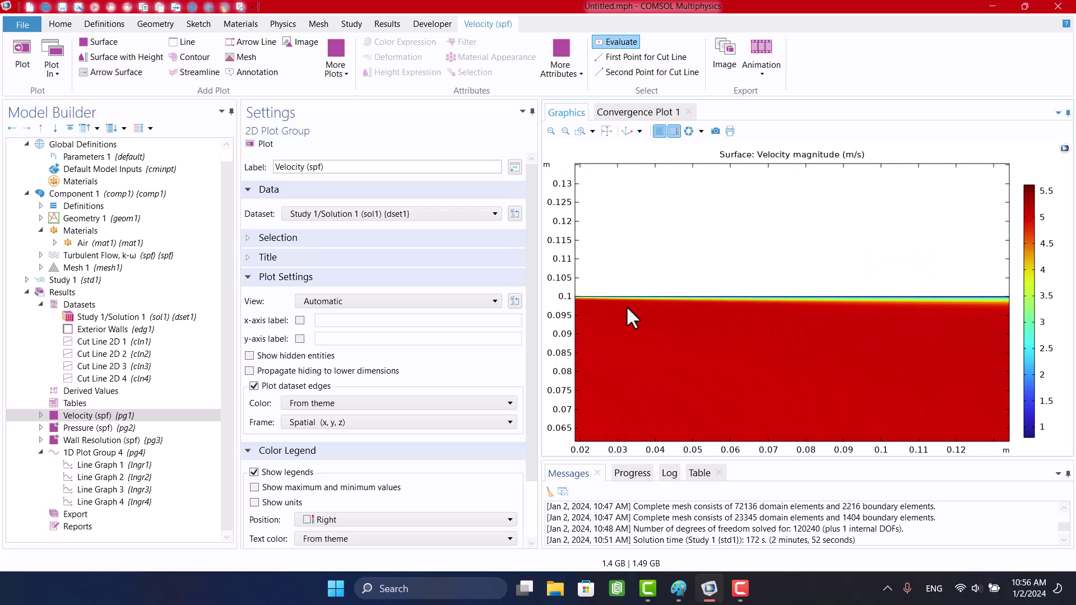
left_click(64, 453)
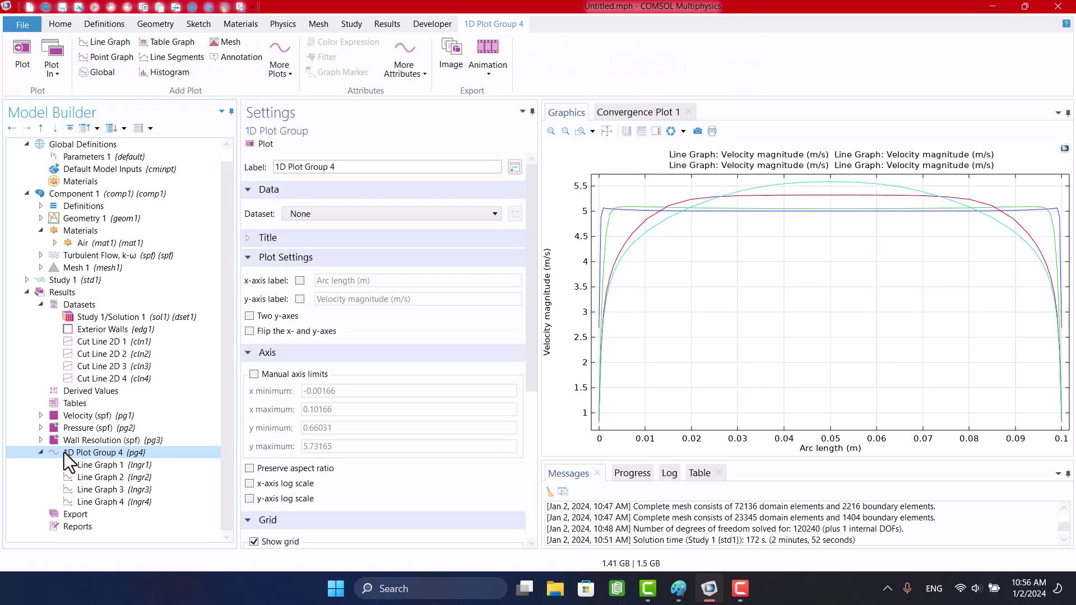
Expand the Legends options and turn on Show legends for Line Graphs 1 and 2.
scroll(324, 455, "down", 5)
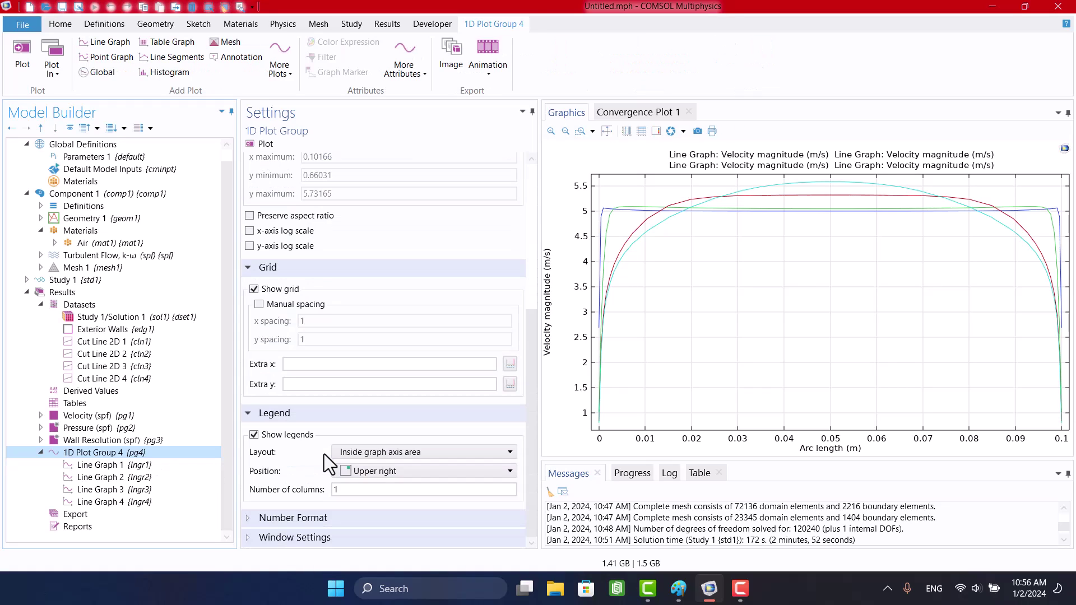
left_click(124, 463)
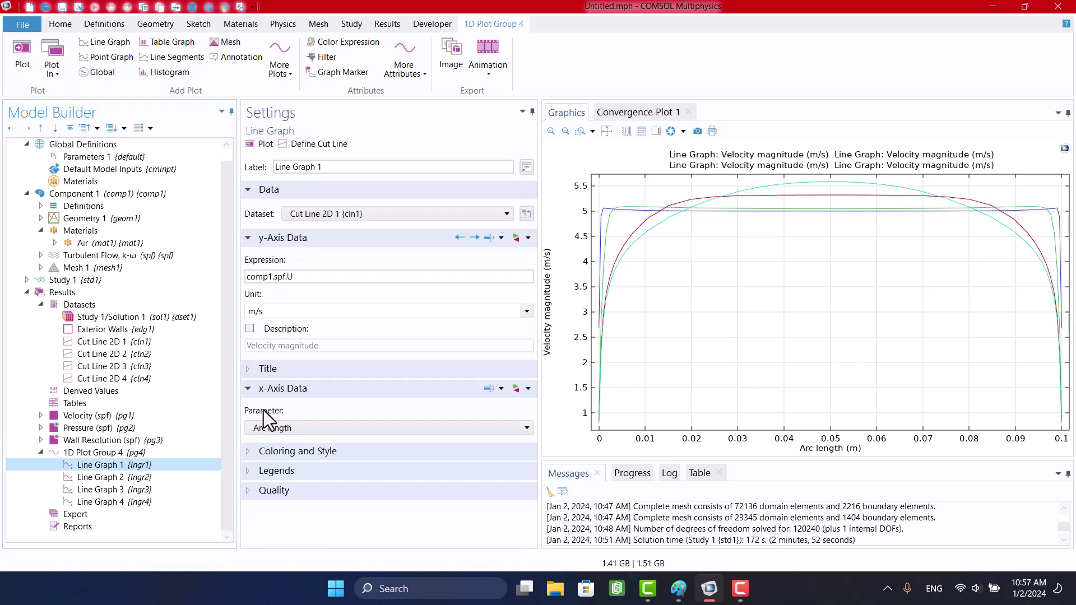
left_click(254, 471)
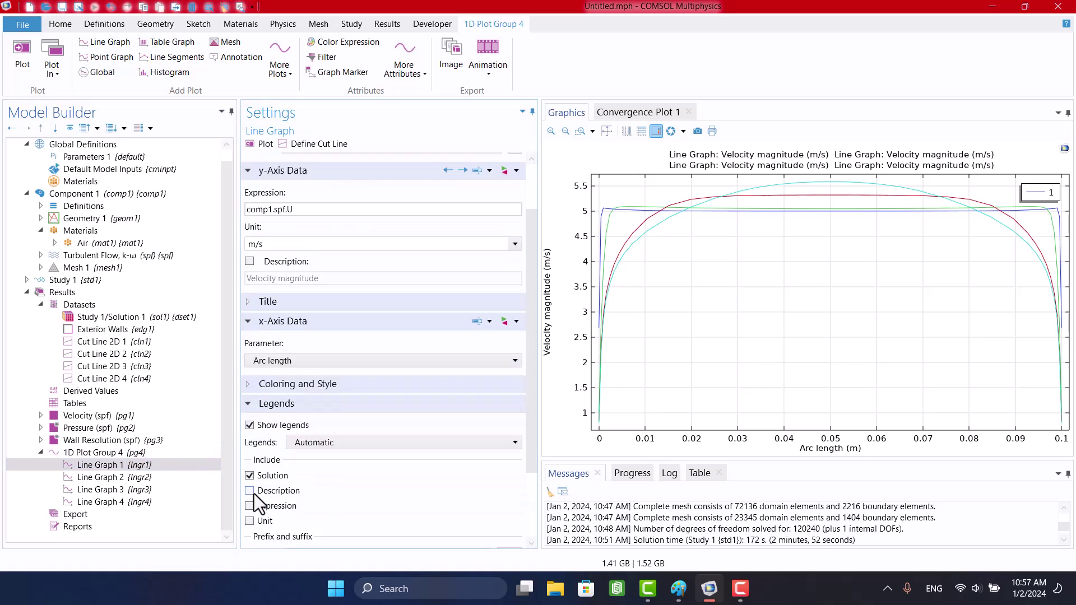
scroll(254, 493, "down", 1)
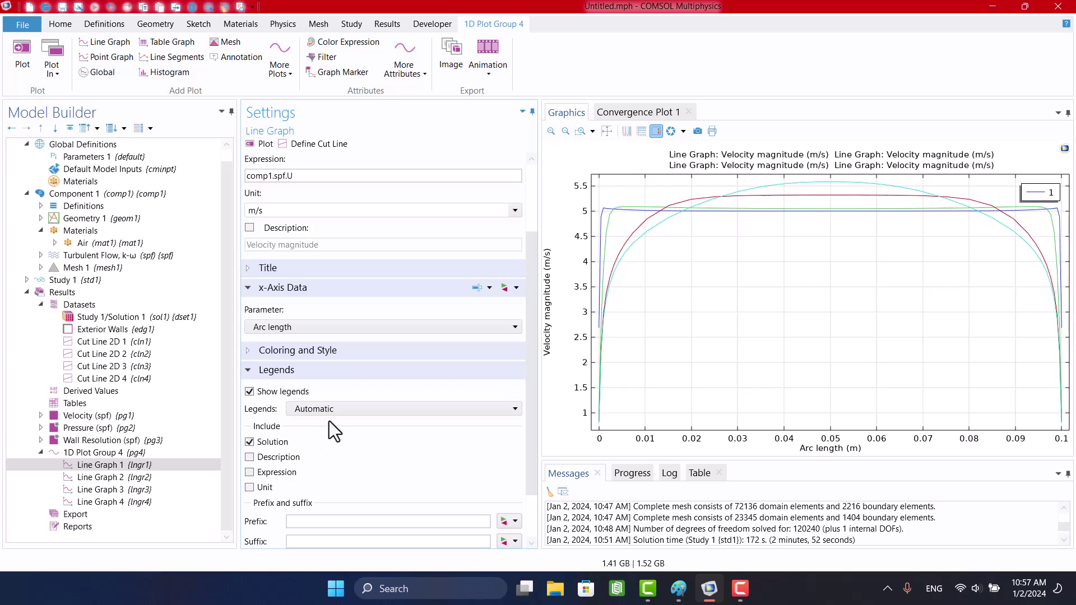
left_click(127, 478)
left_click(249, 492)
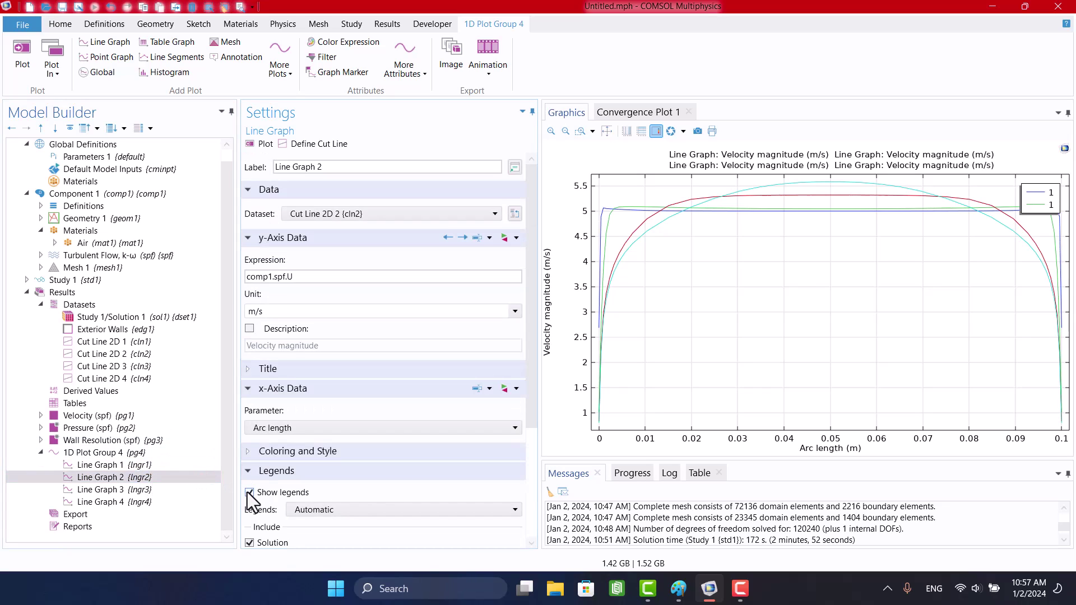
Set Line Graph 1's legend to Manual with the label x=0.01 m.
left_click(136, 468)
left_click(295, 411)
left_click(294, 436)
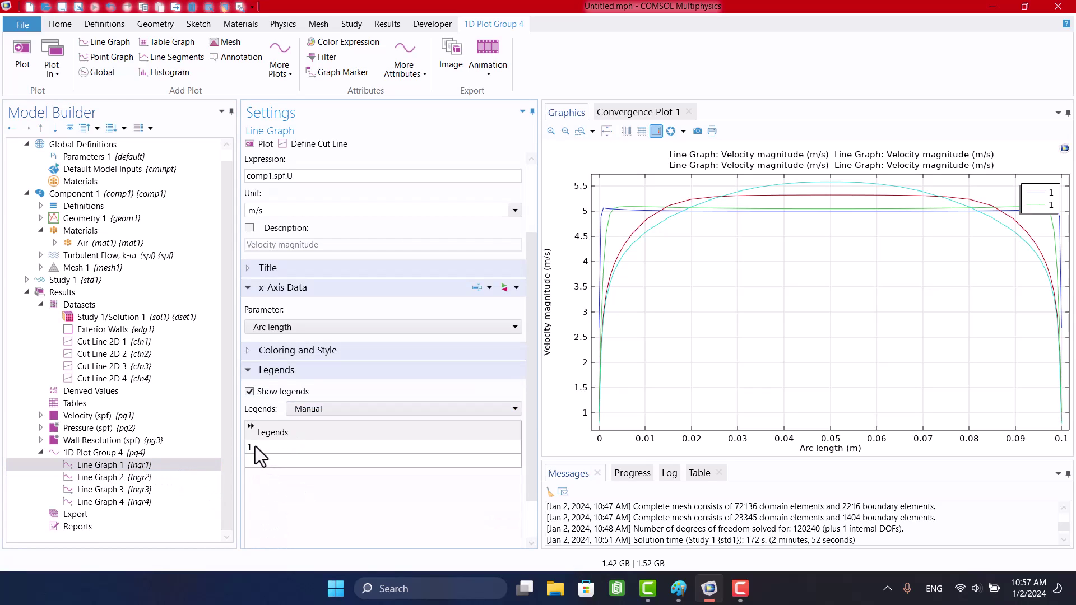
left_click(93, 346)
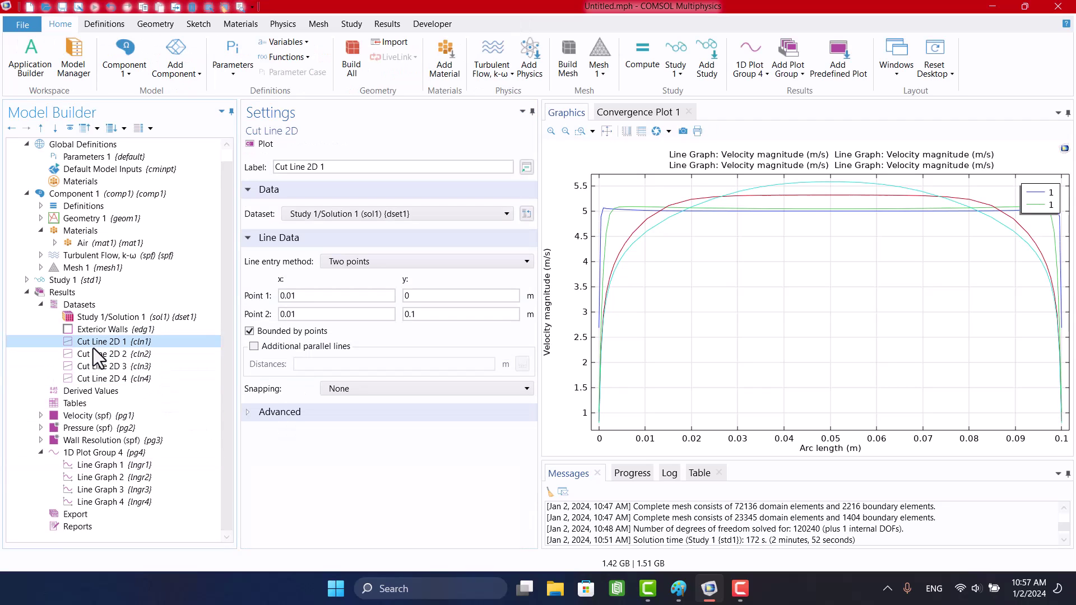
double_click(281, 298)
right_click(281, 298)
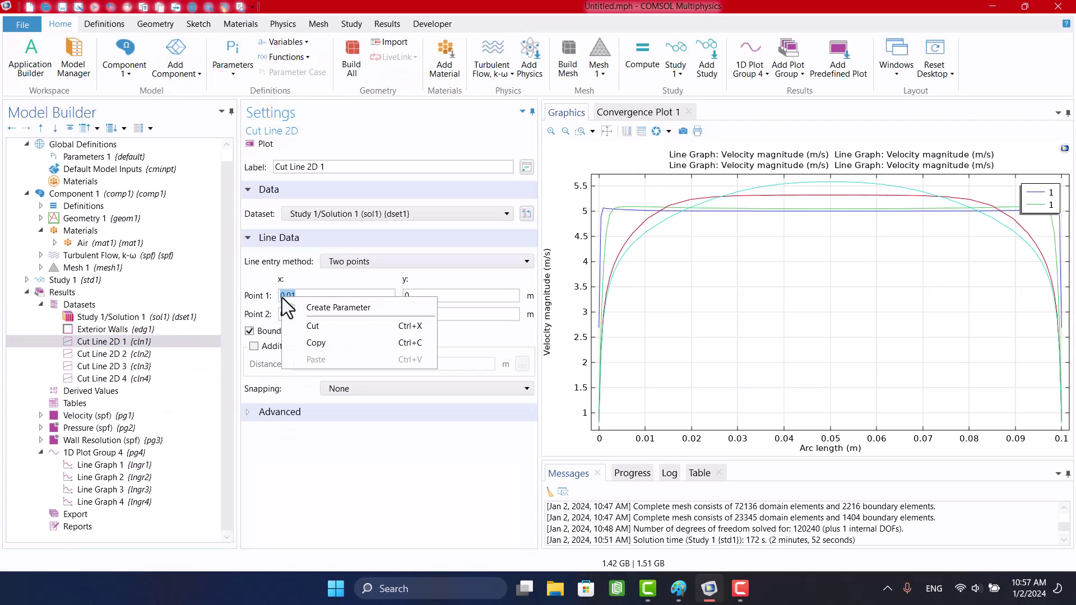
left_click(263, 375)
left_click(122, 467)
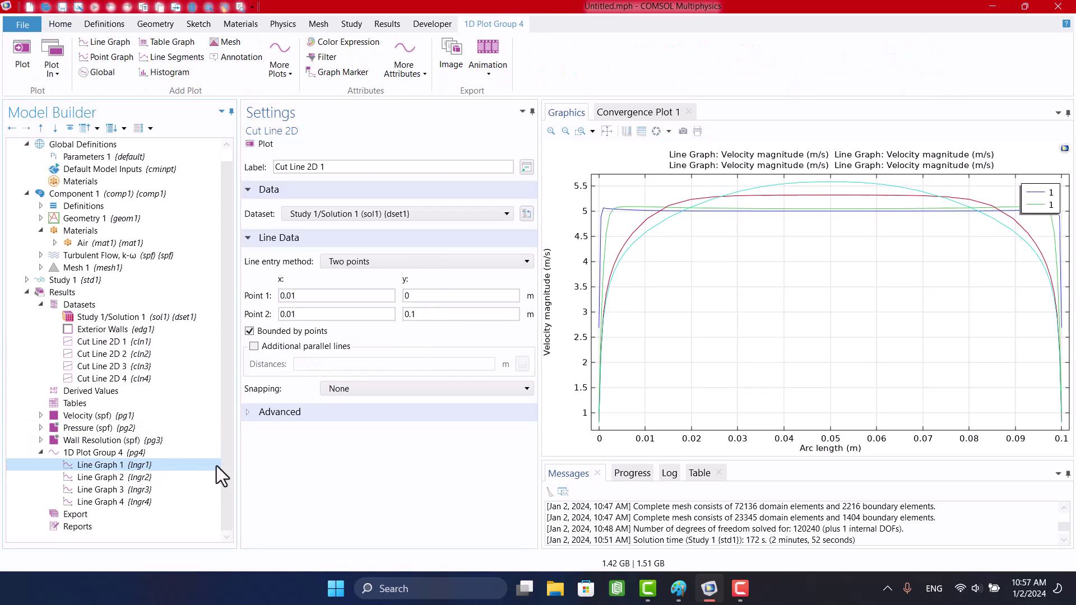
left_click(302, 446)
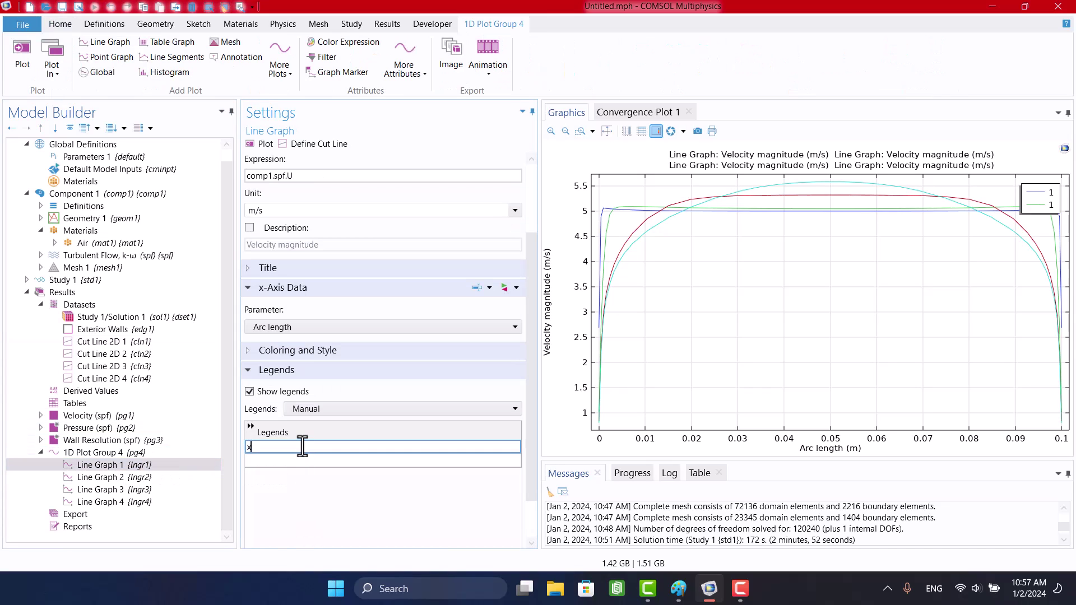
type("x=0.01 m")
key("Return")
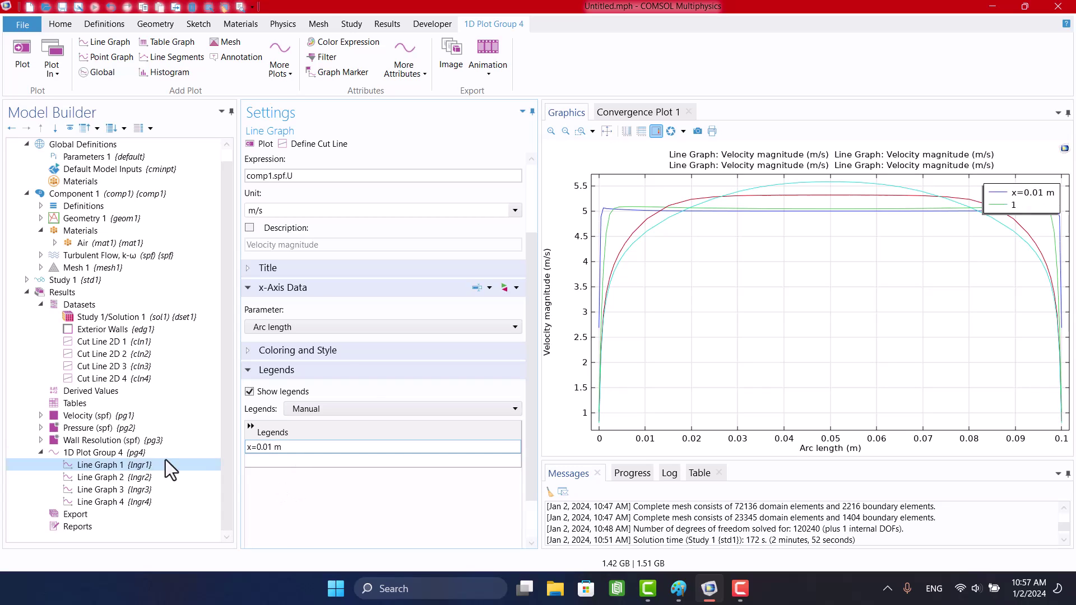
Set Line Graph 2's legend to Manual with the label x=0.1 m.
left_click(112, 477)
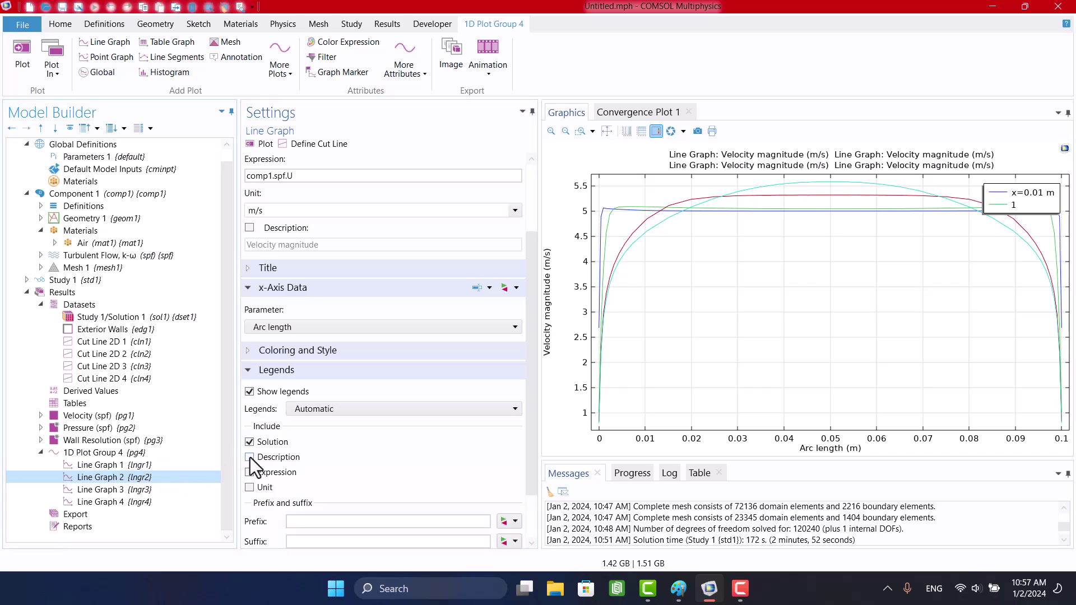
left_click(308, 414)
left_click(307, 436)
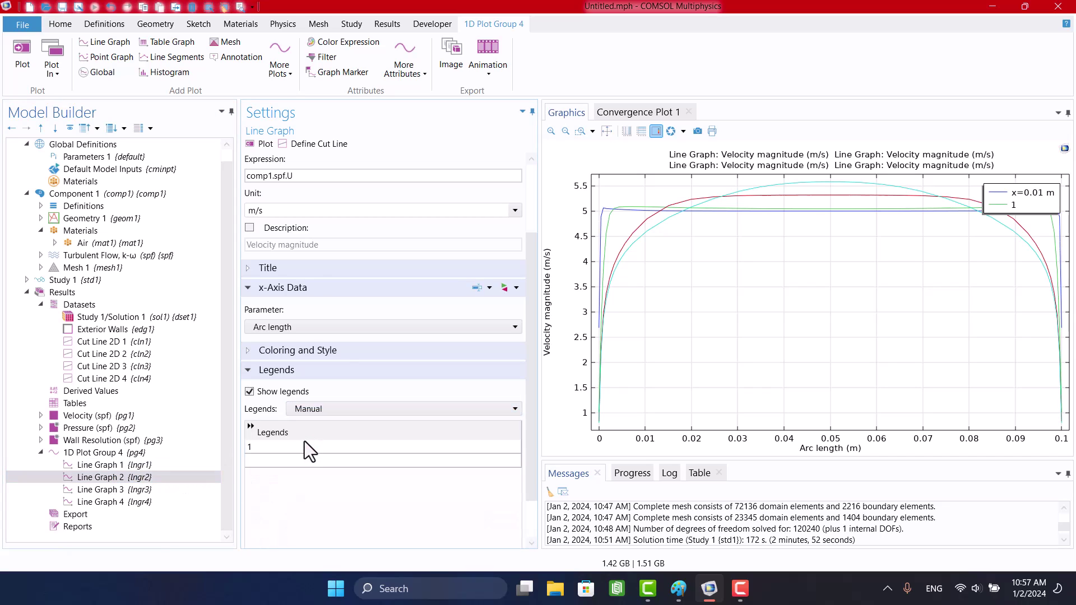
left_click(300, 446)
type("0.01")
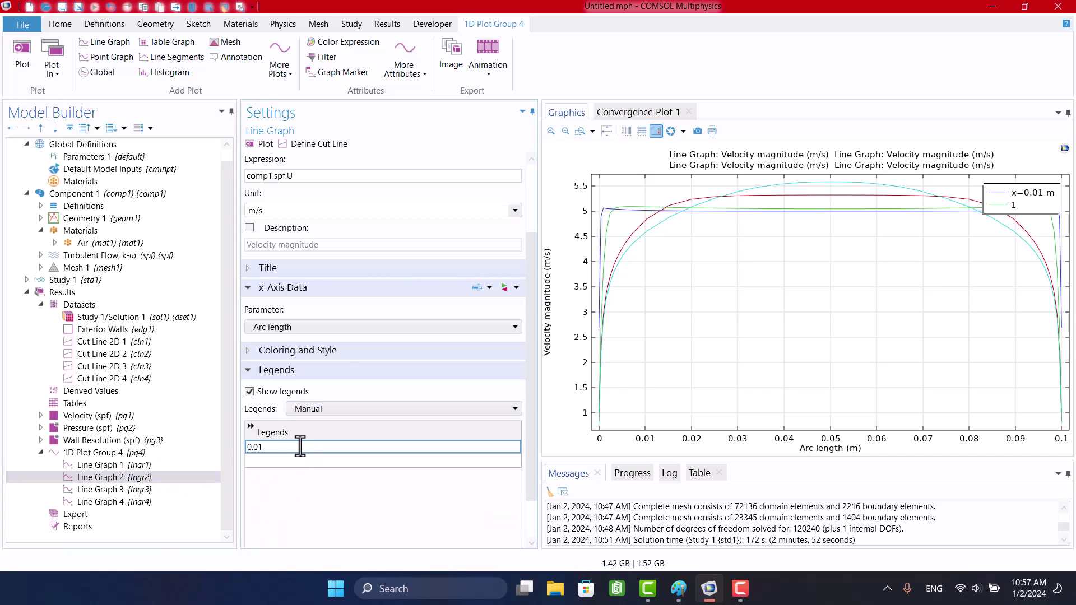
type("x=")
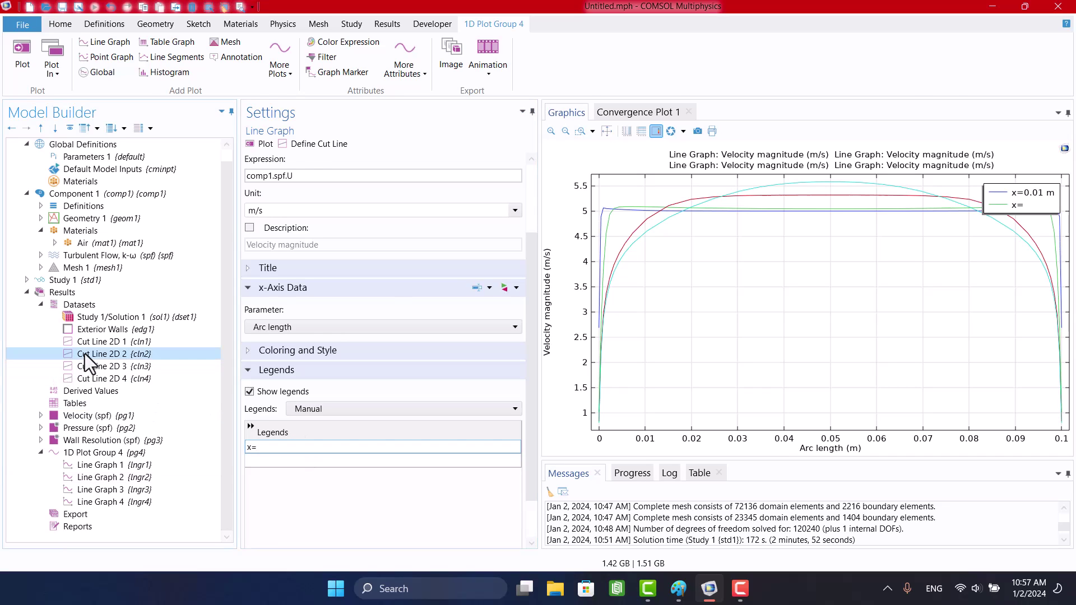
left_click(85, 355)
left_click(294, 299)
left_click_drag(294, 299, 272, 296)
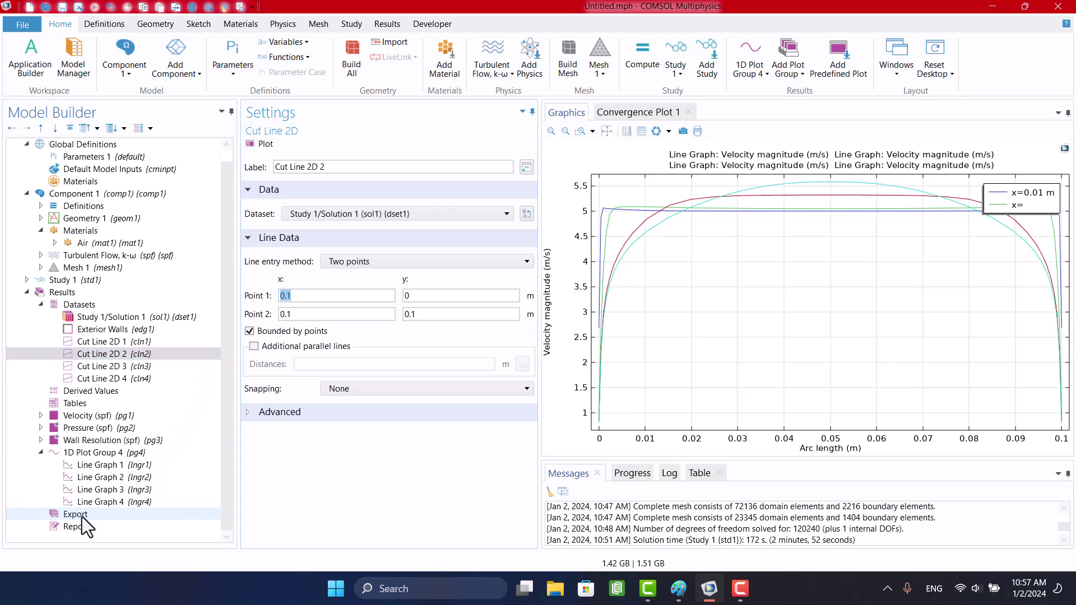
left_click(134, 478)
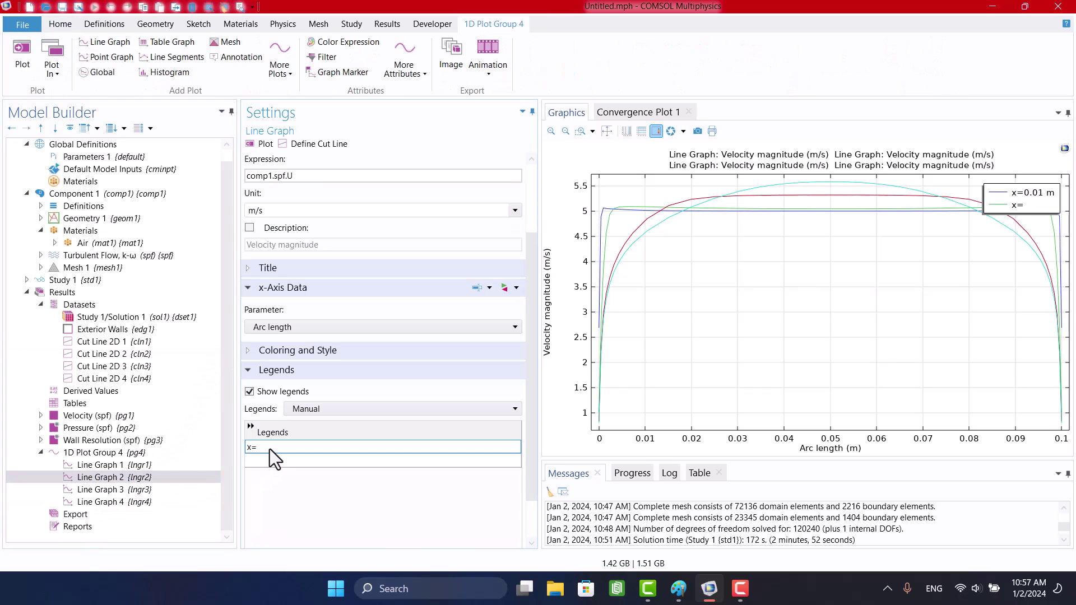
left_click(270, 449)
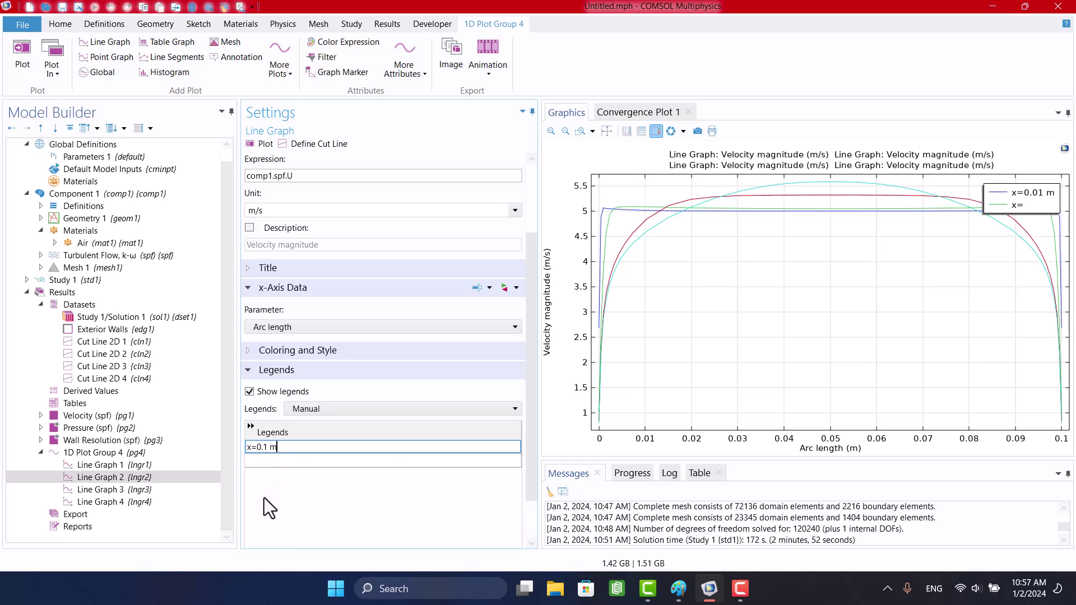
key("Return")
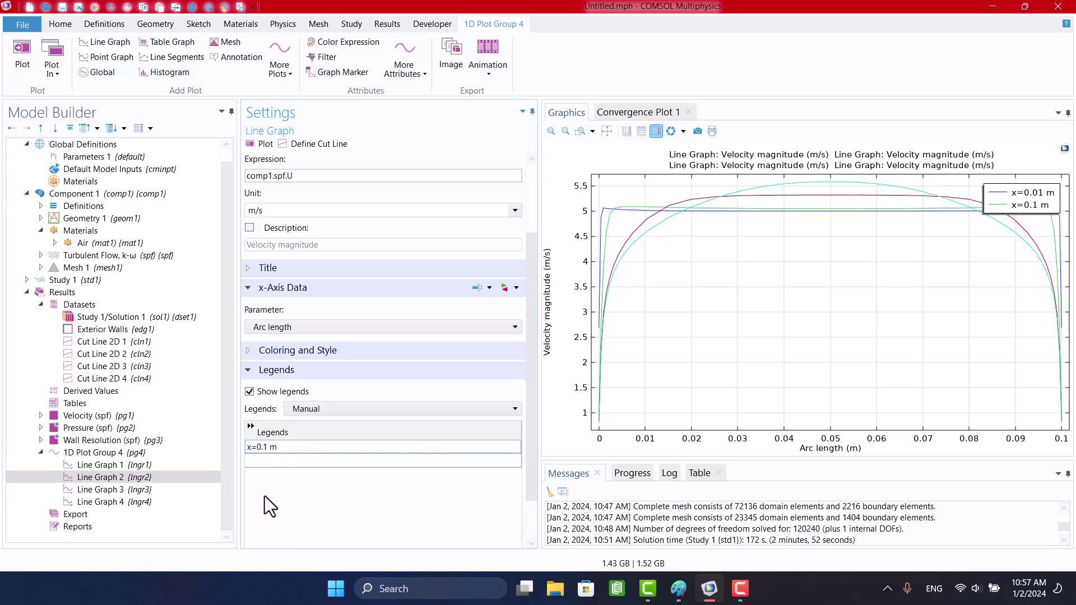
Set Line Graph 3's legend to Manual with the label x=1 m.
left_click(110, 494)
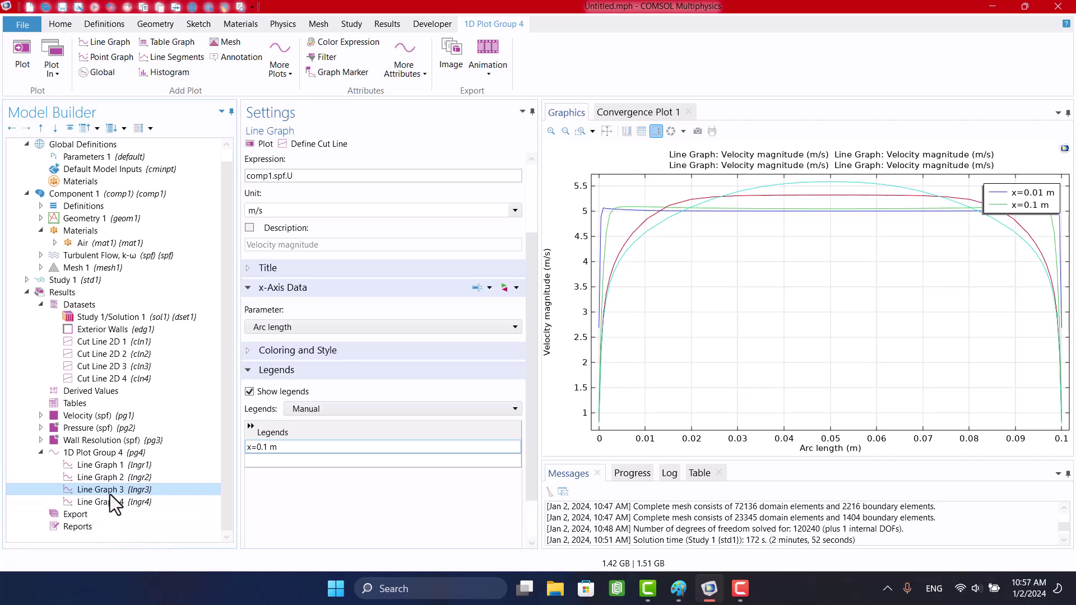
left_click(301, 415)
left_click(311, 438)
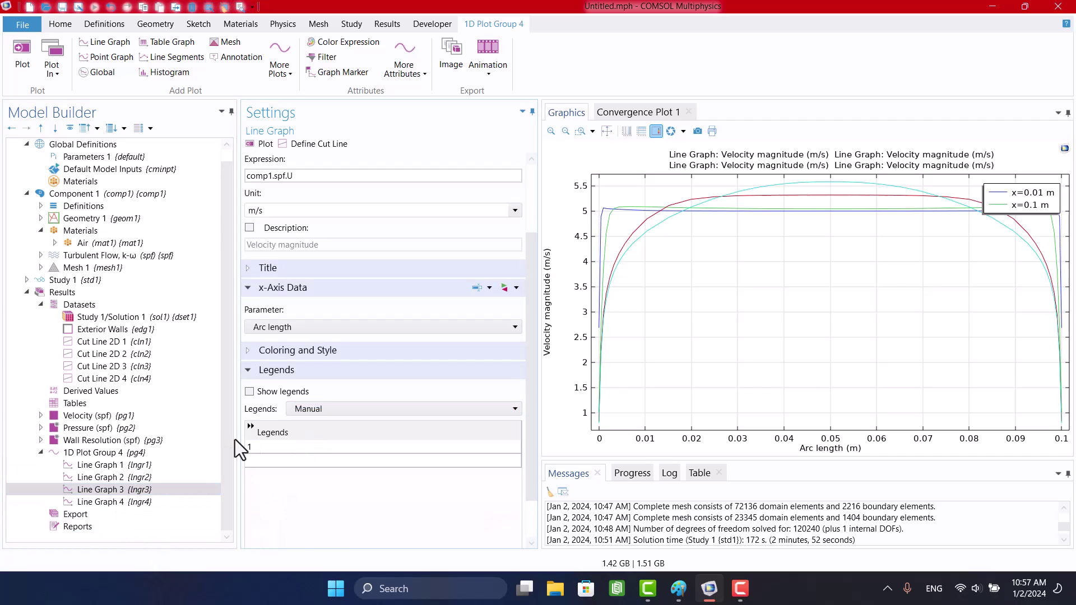
left_click(90, 368)
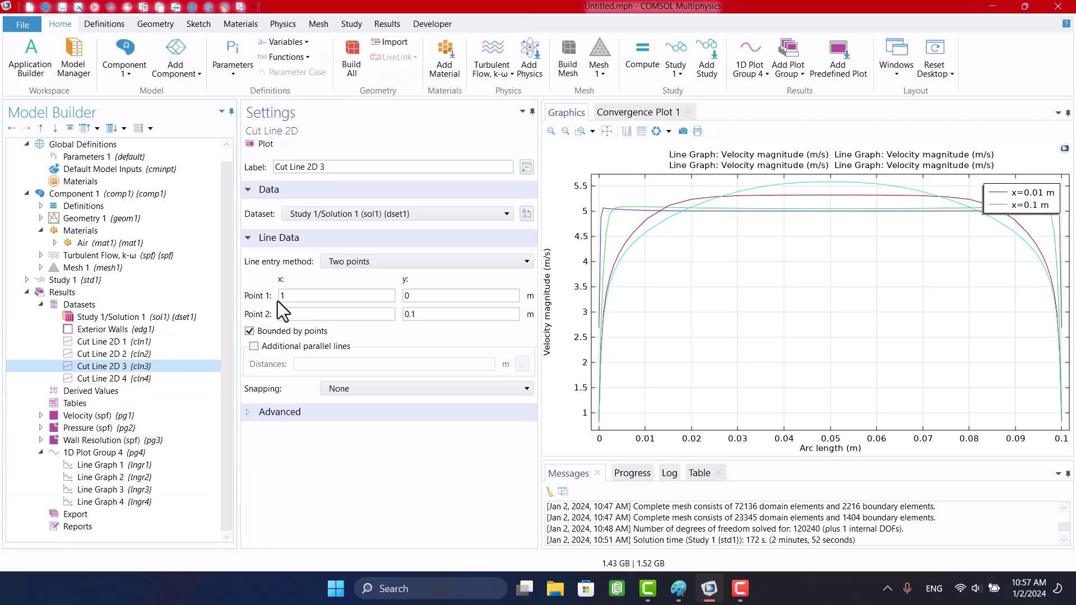
left_click(144, 379)
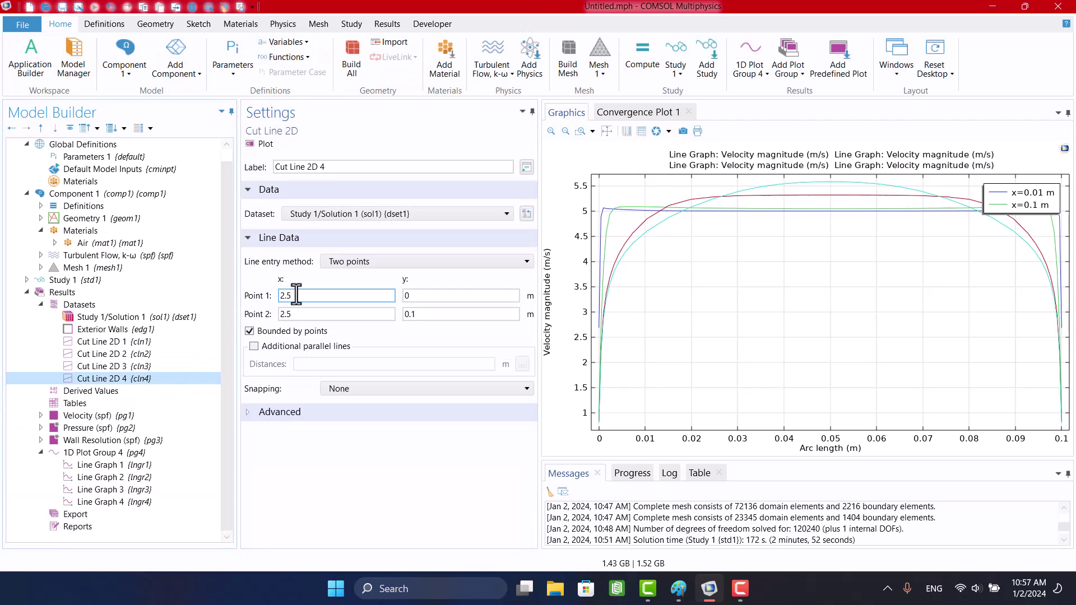
left_click(112, 488)
left_click(268, 447)
type("1")
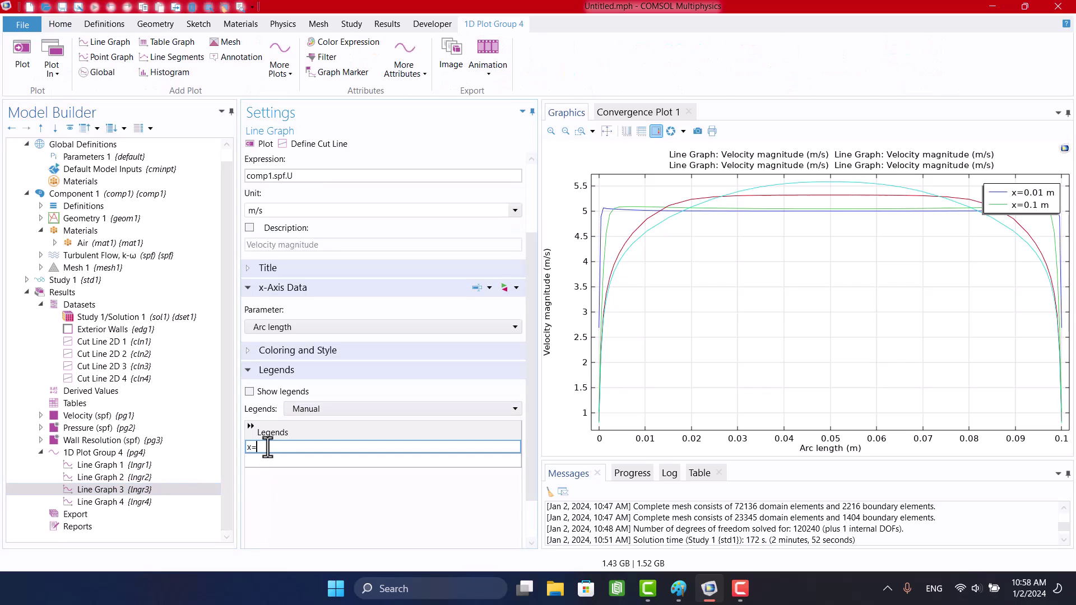
Give Line Graph 4 a manual legend x=2.5 m and enable Line Graph 3's legend.
left_click(95, 504)
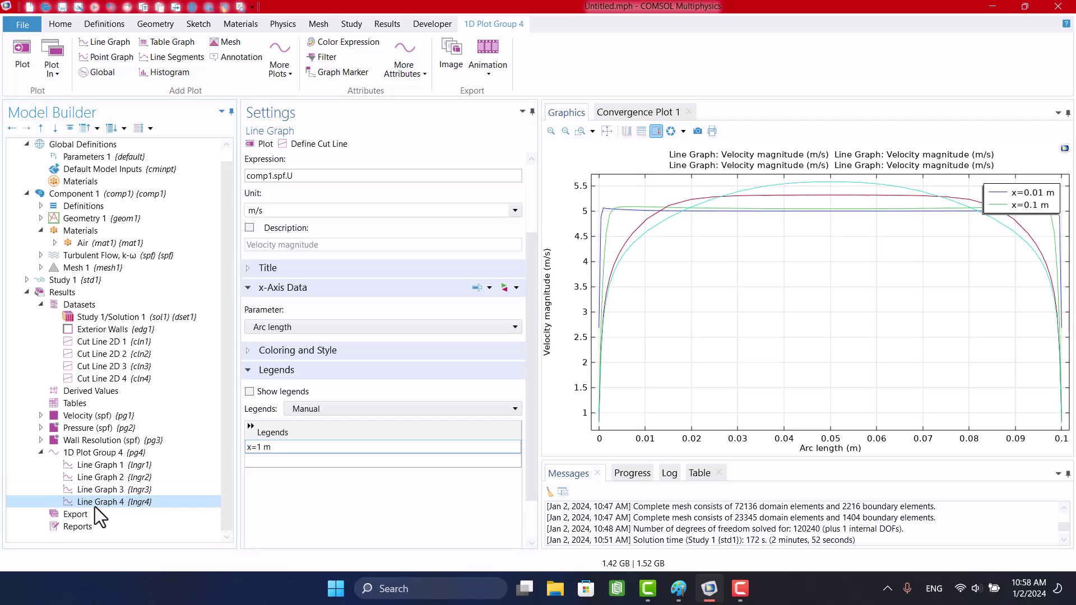
left_click(296, 392)
left_click(307, 409)
left_click(309, 444)
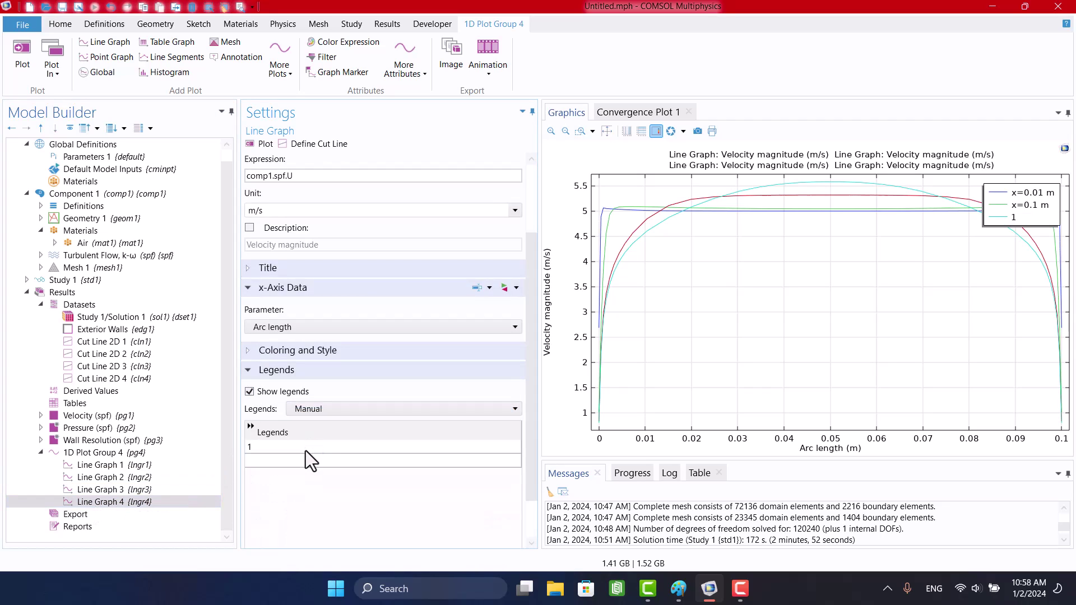
left_click(305, 446)
type("x=2.5 m")
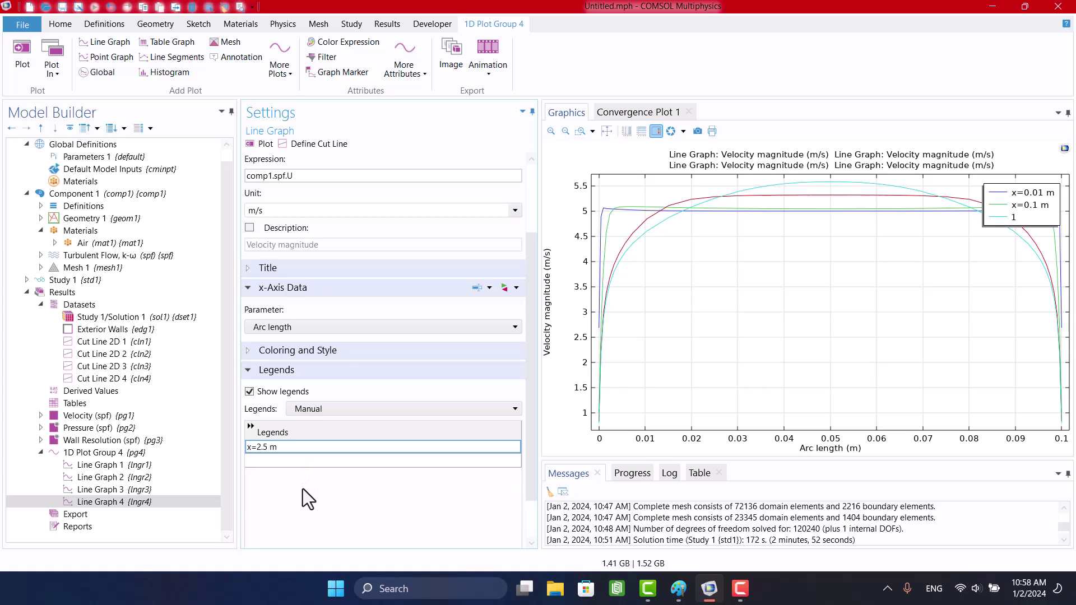
key("Return")
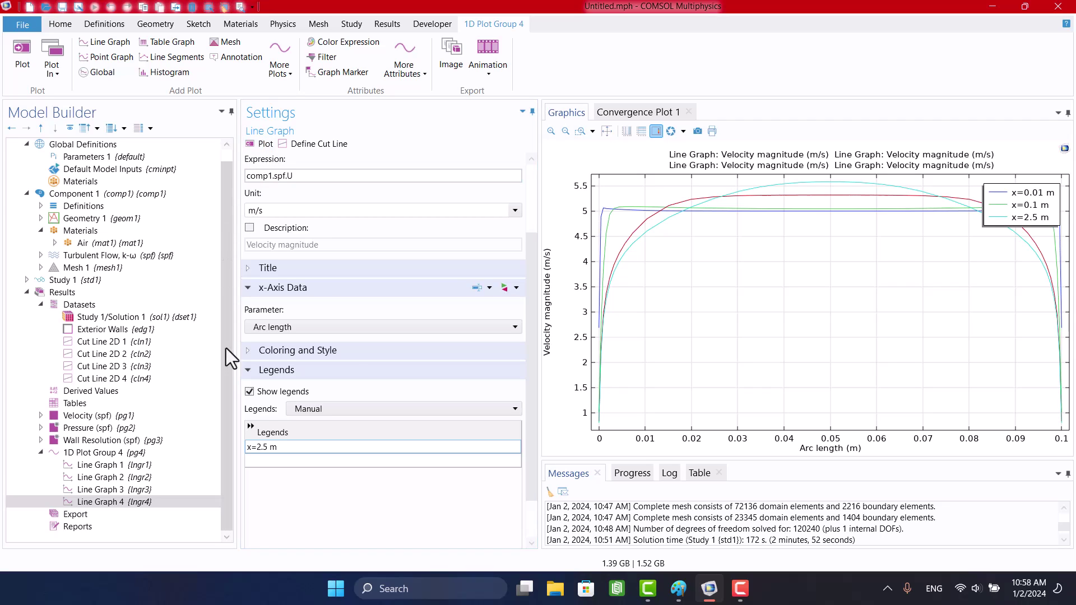
left_click(90, 489)
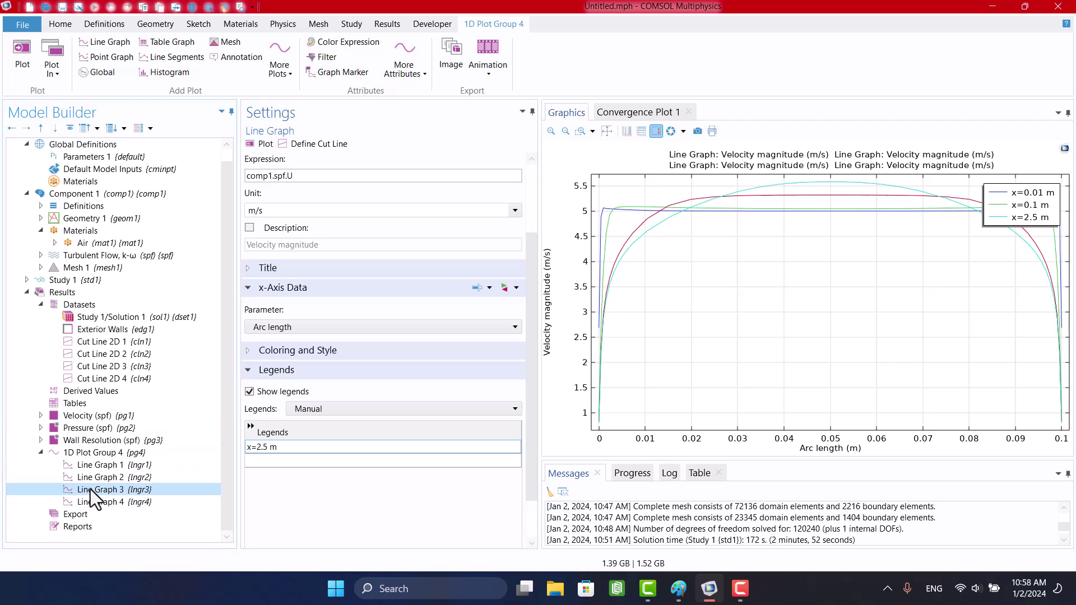
left_click(250, 392)
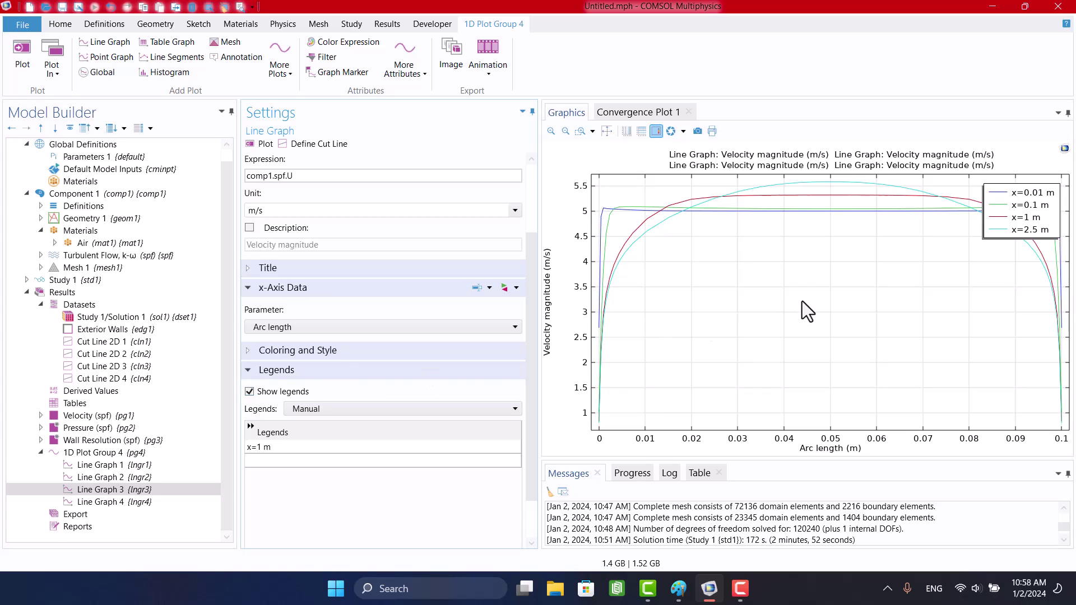
Set the plot group's legend position to Lower right.
left_click(90, 453)
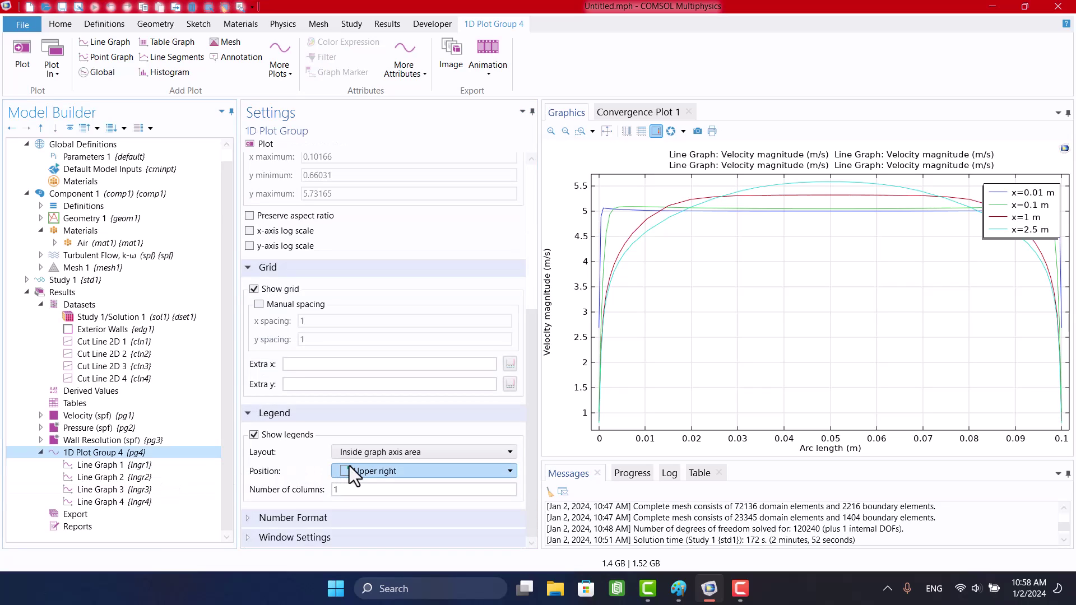
left_click(371, 470)
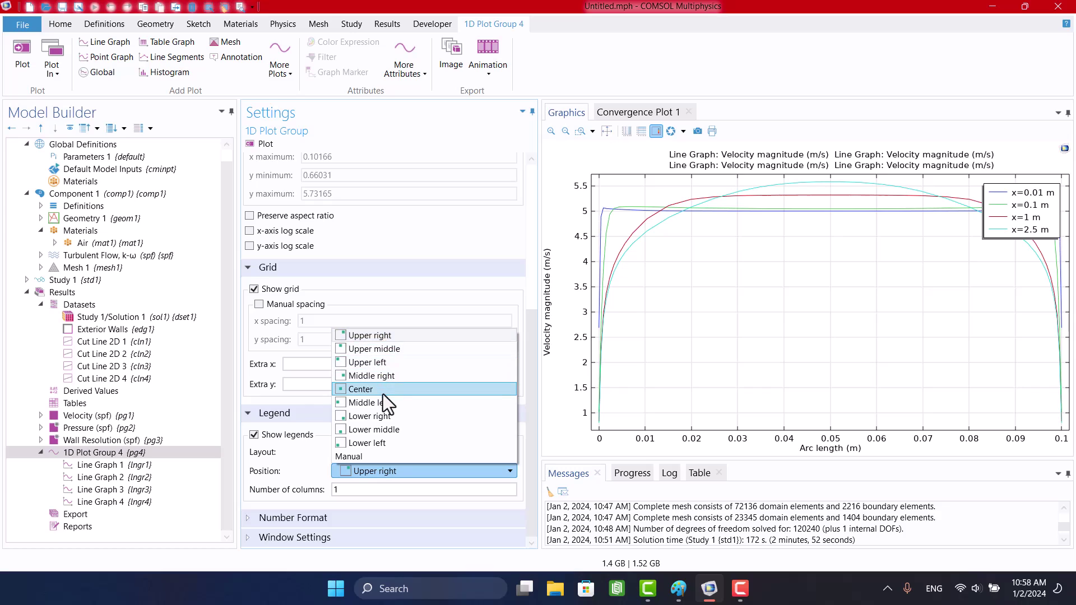
left_click(385, 422)
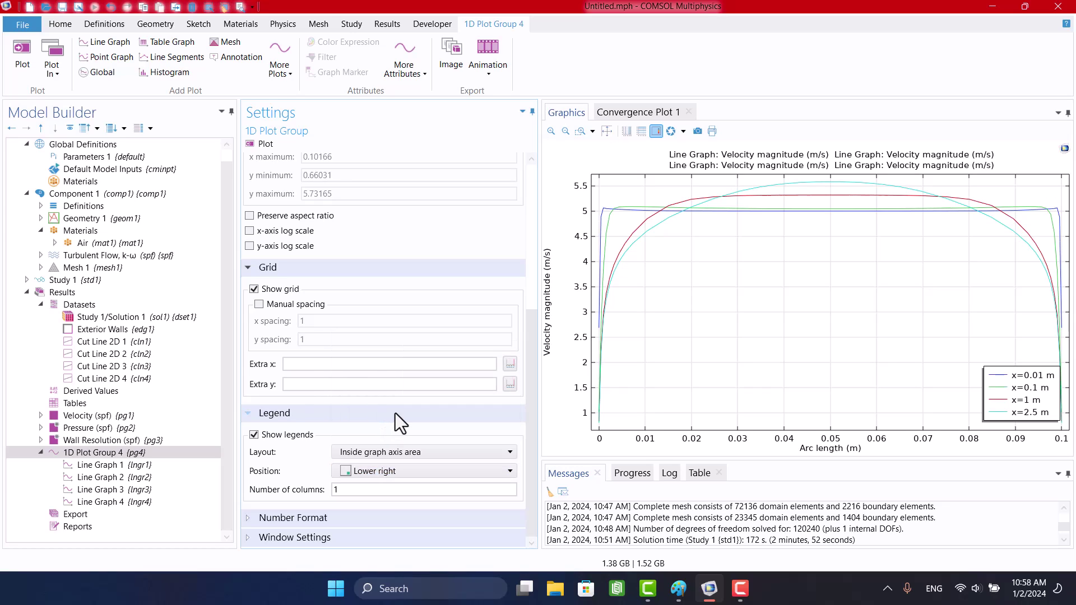
left_click(79, 455)
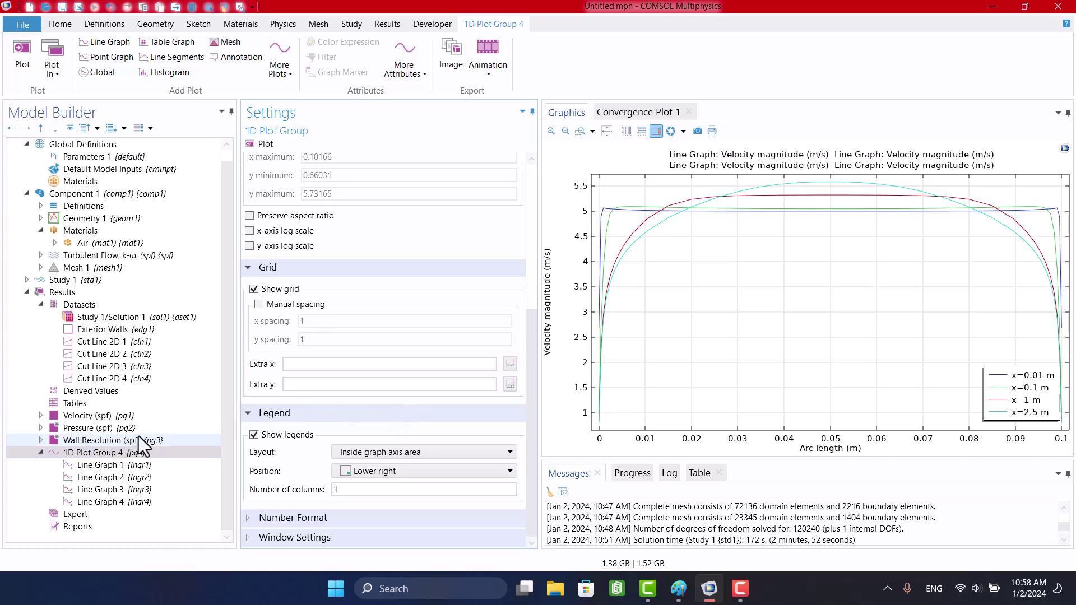
Set the line width to 2 for Line Graphs 1 and 2.
left_click(113, 464)
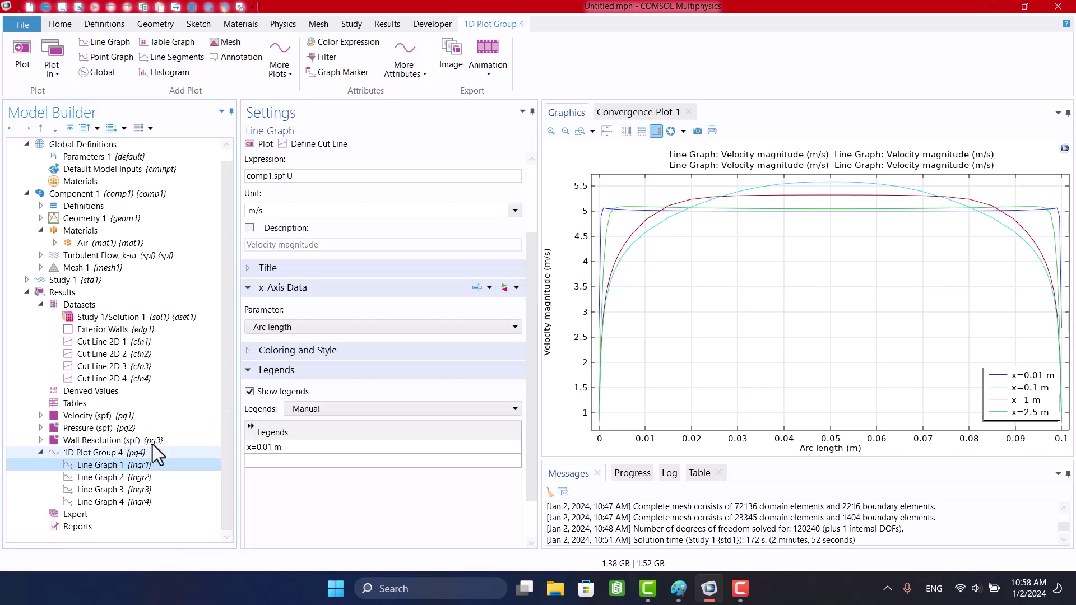
left_click(271, 350)
left_click(516, 446)
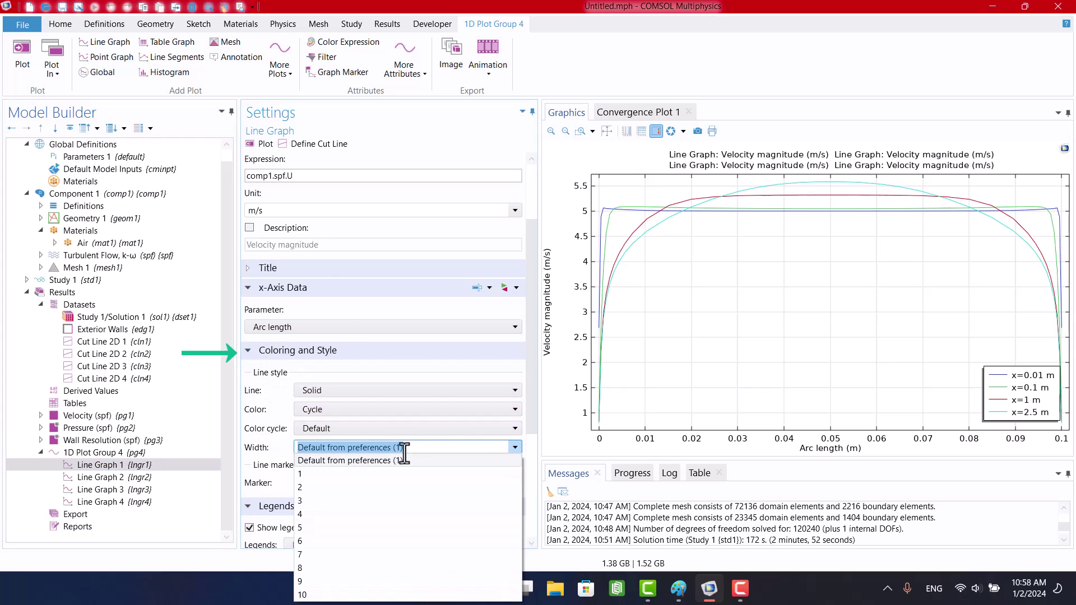
left_click(352, 485)
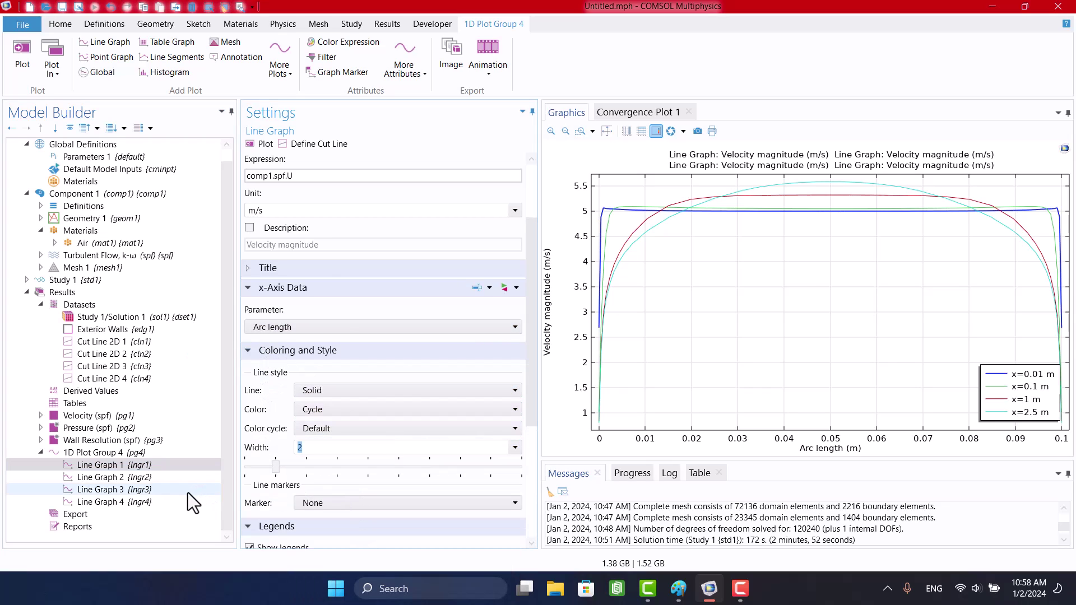
left_click(128, 478)
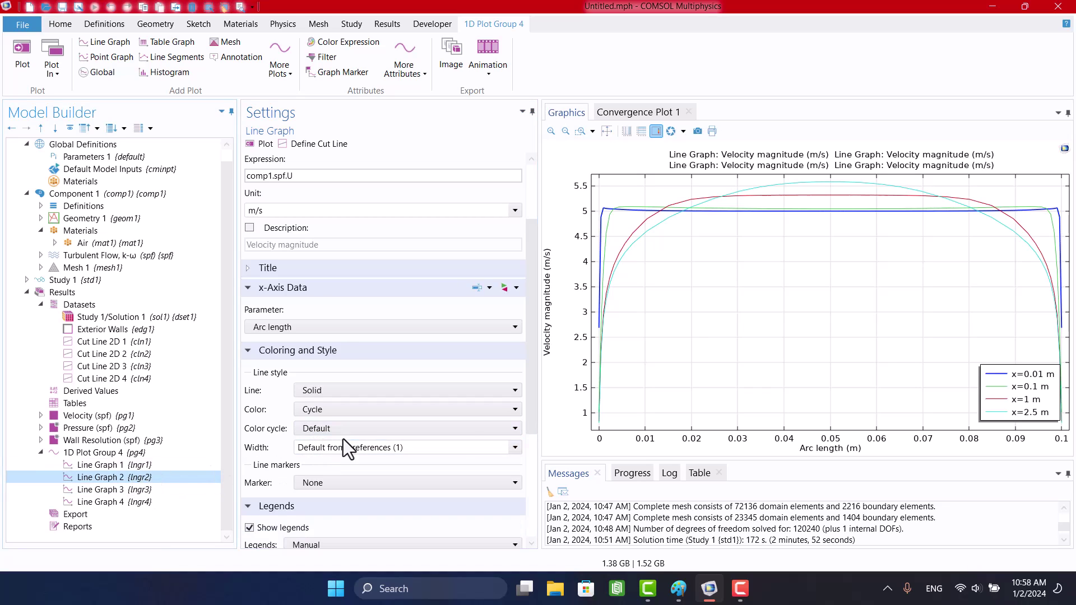
left_click(515, 448)
left_click(379, 485)
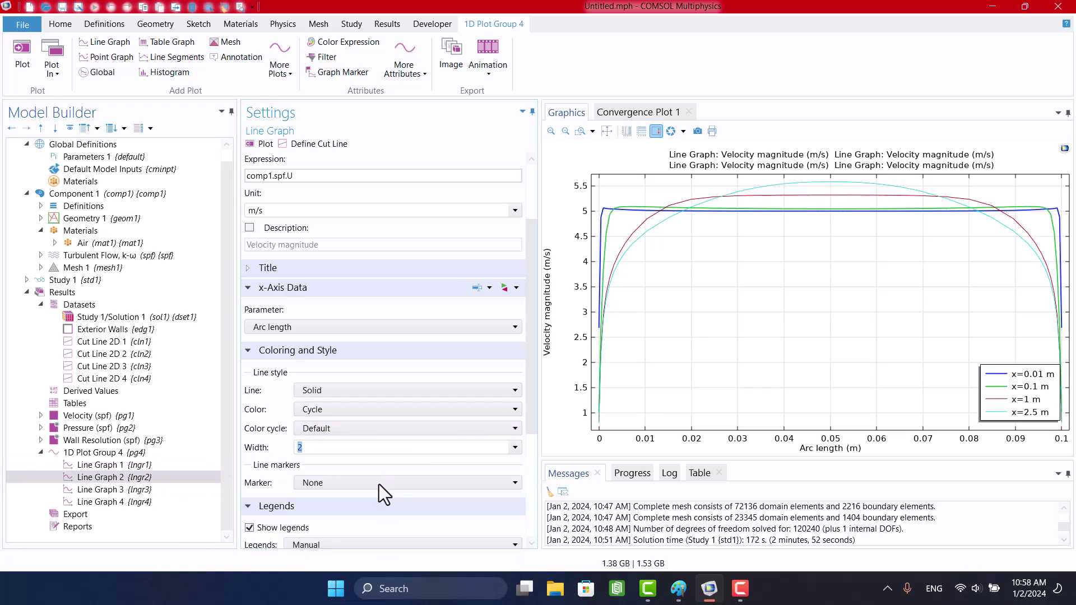
Make the x=1 m curve width 2 and dotted.
left_click(180, 491)
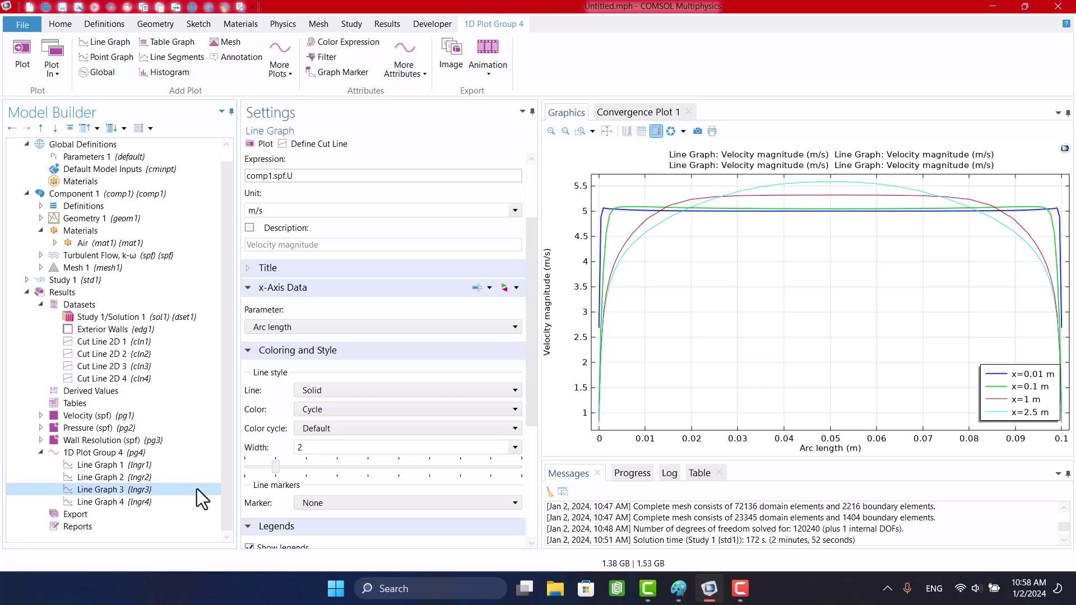
left_click(515, 448)
left_click(432, 490)
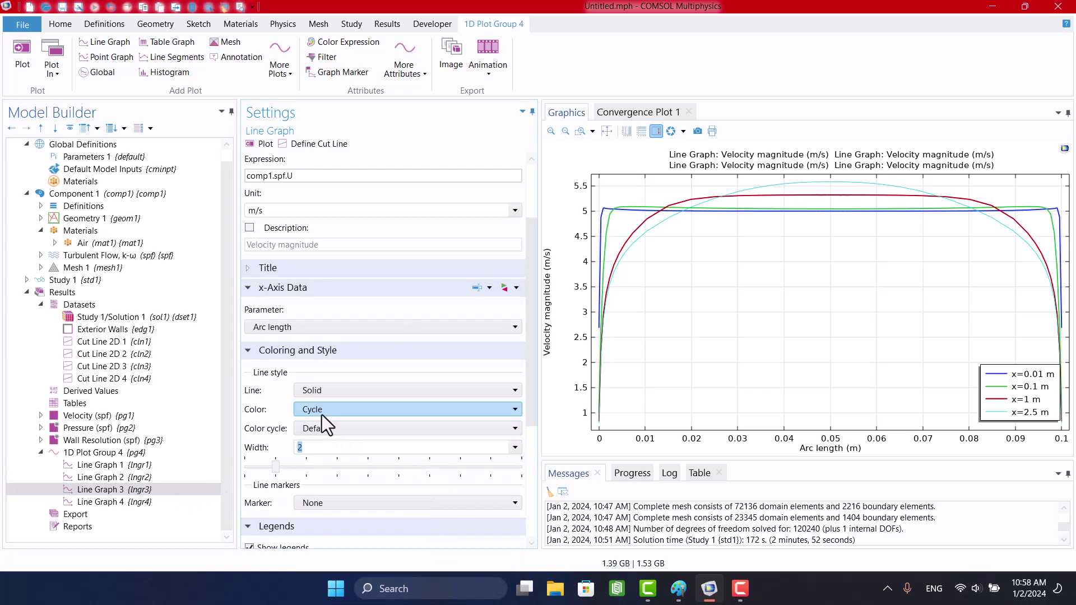
left_click(326, 394)
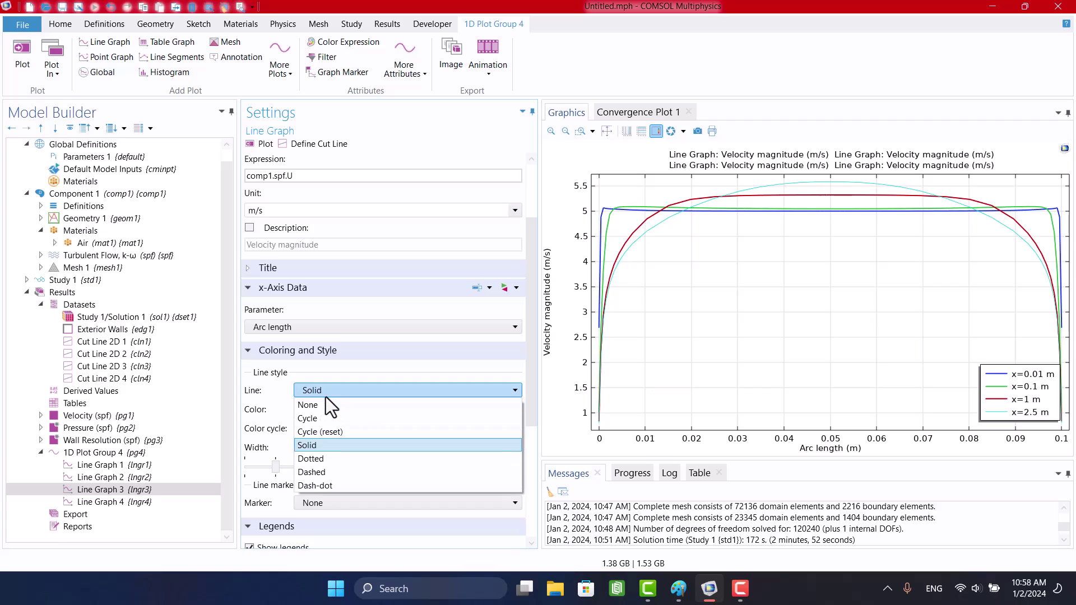
left_click(319, 462)
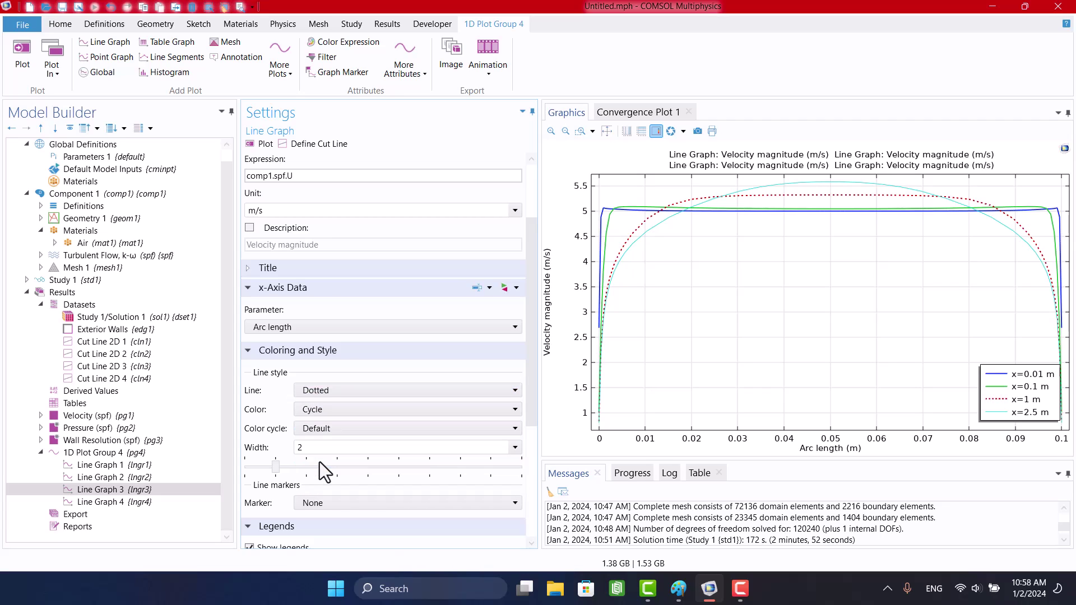
Make the x=2.5 m curve width 2 and dash-dot.
left_click(143, 502)
left_click(514, 448)
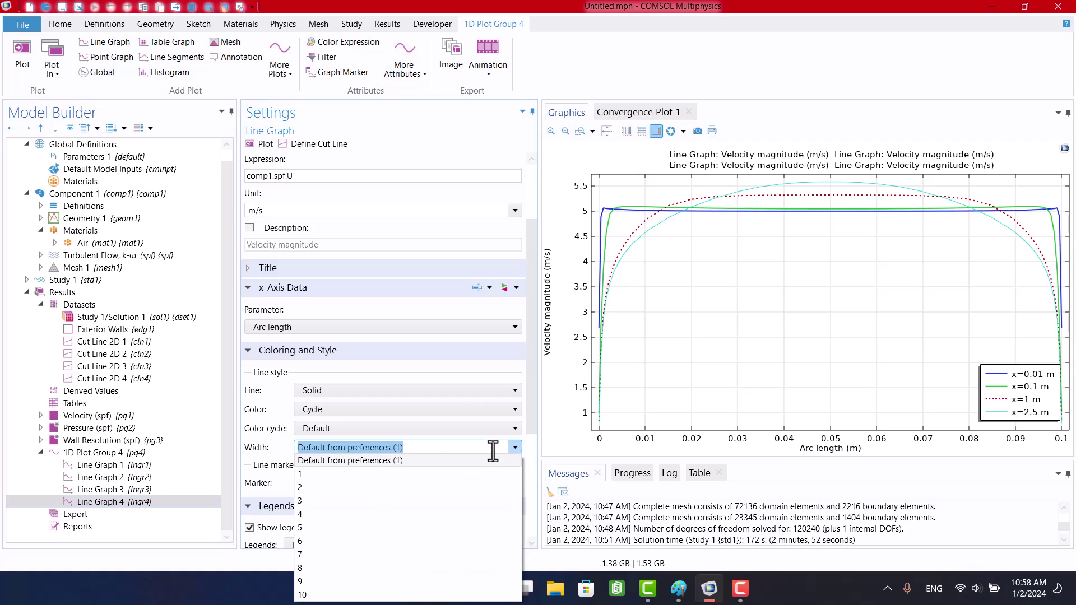
left_click(375, 488)
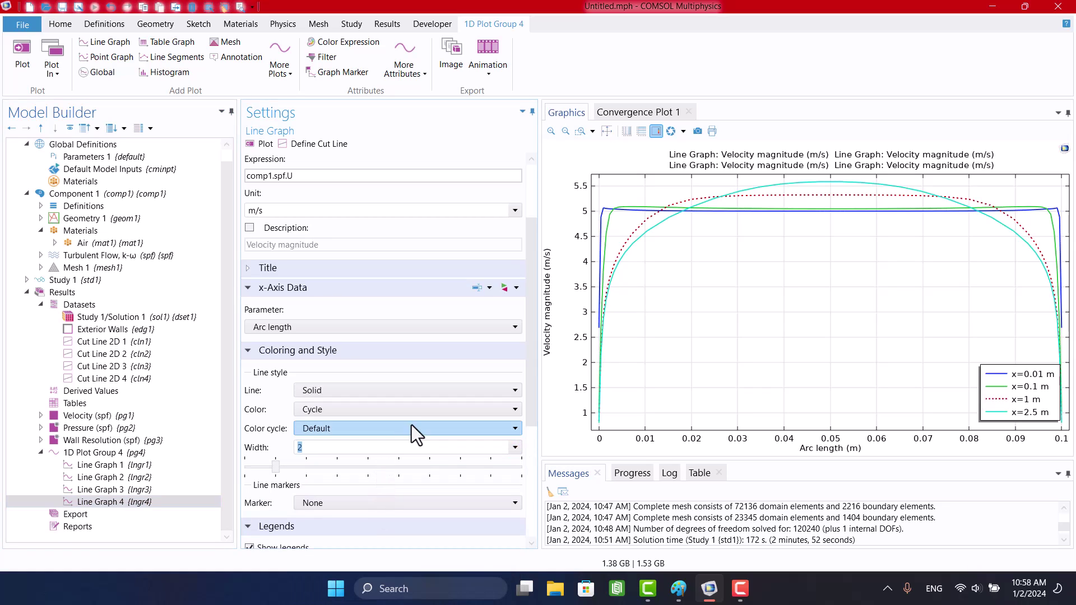
left_click(516, 392)
left_click(423, 486)
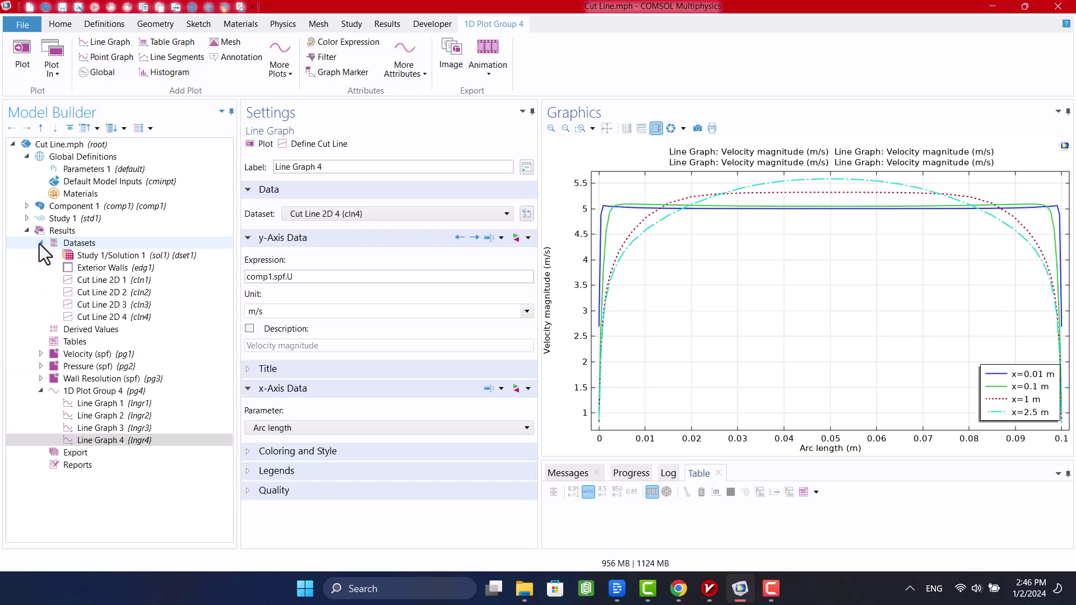
Add a Cut Point 2D dataset at x=0.1, y=0.1 m and plot it.
right_click(69, 246)
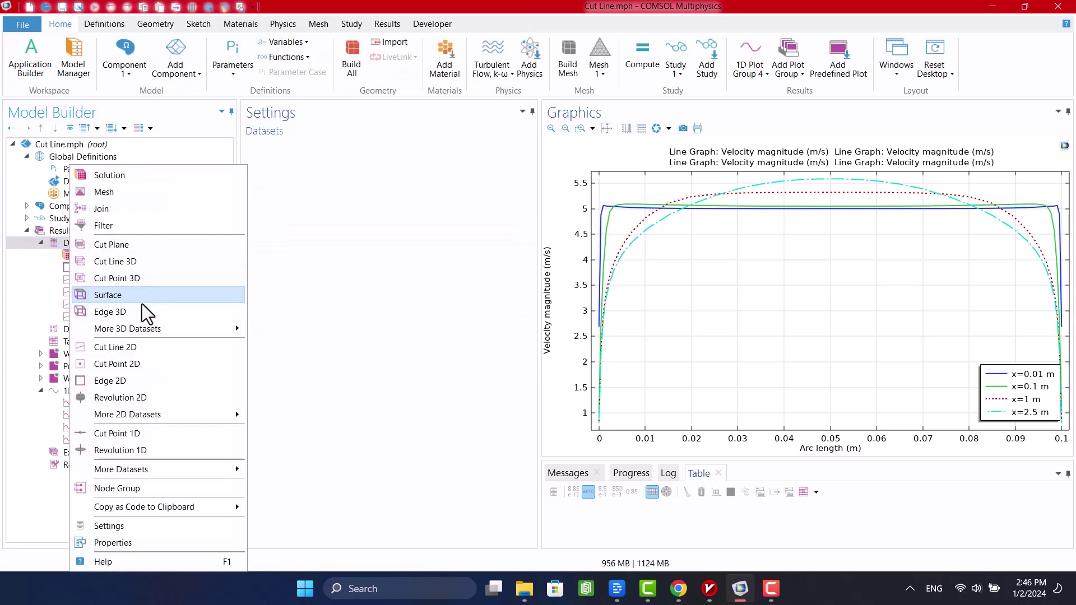
left_click(116, 367)
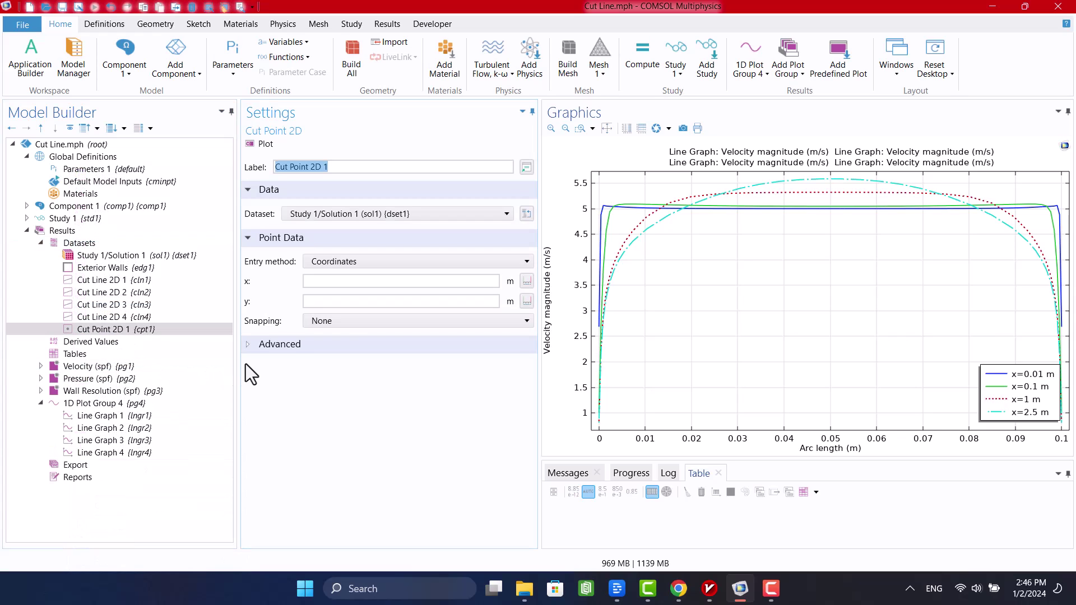
left_click(349, 280)
type("0.1")
left_click(349, 301)
type("0.1")
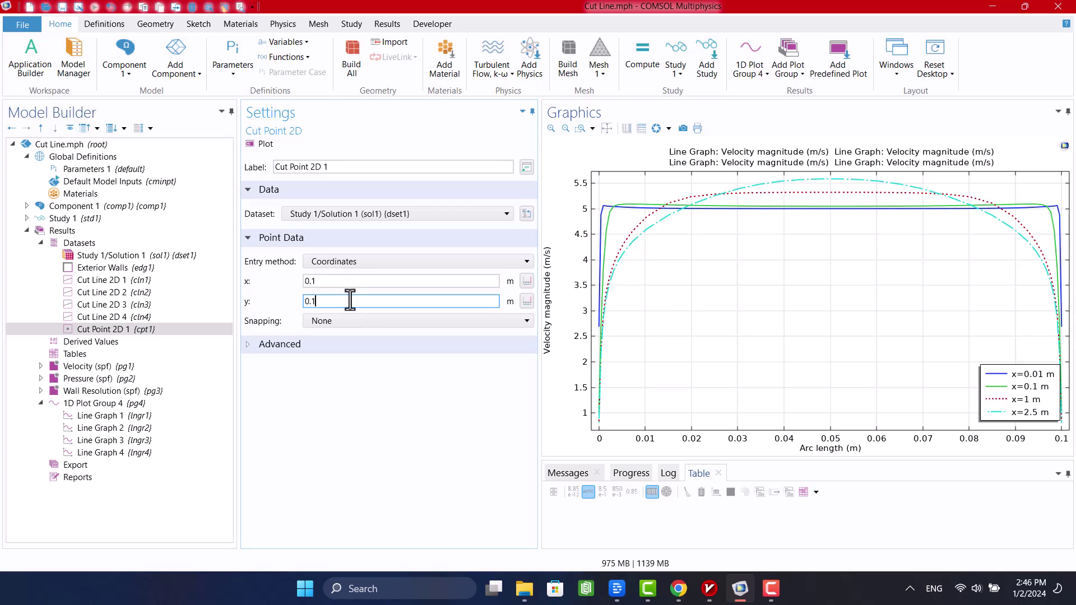
key("Return")
left_click(268, 144)
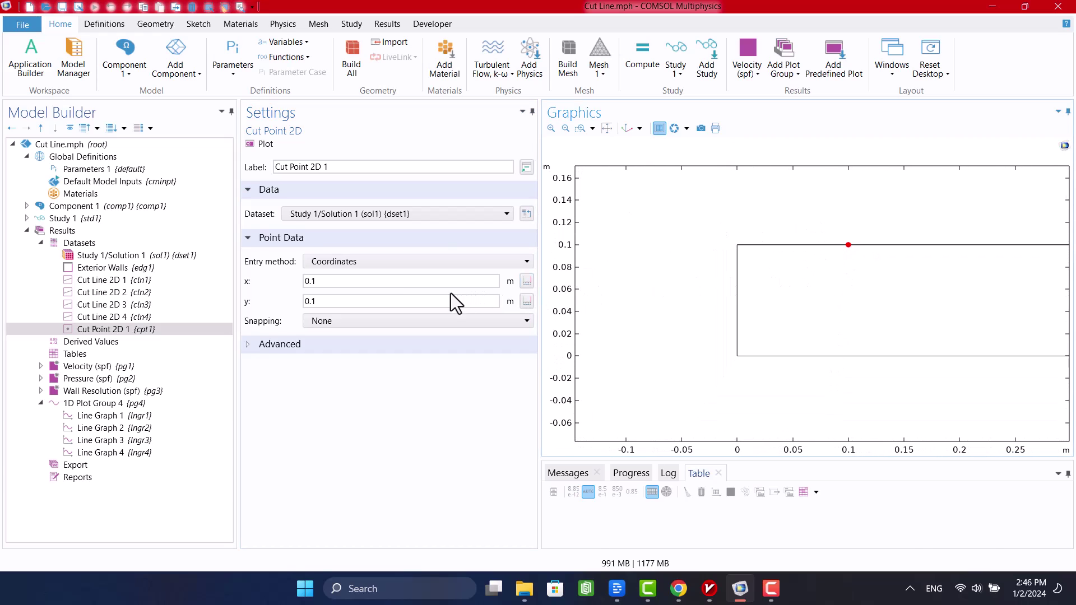
Set the cut point's y coordinate to range(0,0.025,0.1).
left_click(317, 280)
left_click_drag(317, 280, 291, 285)
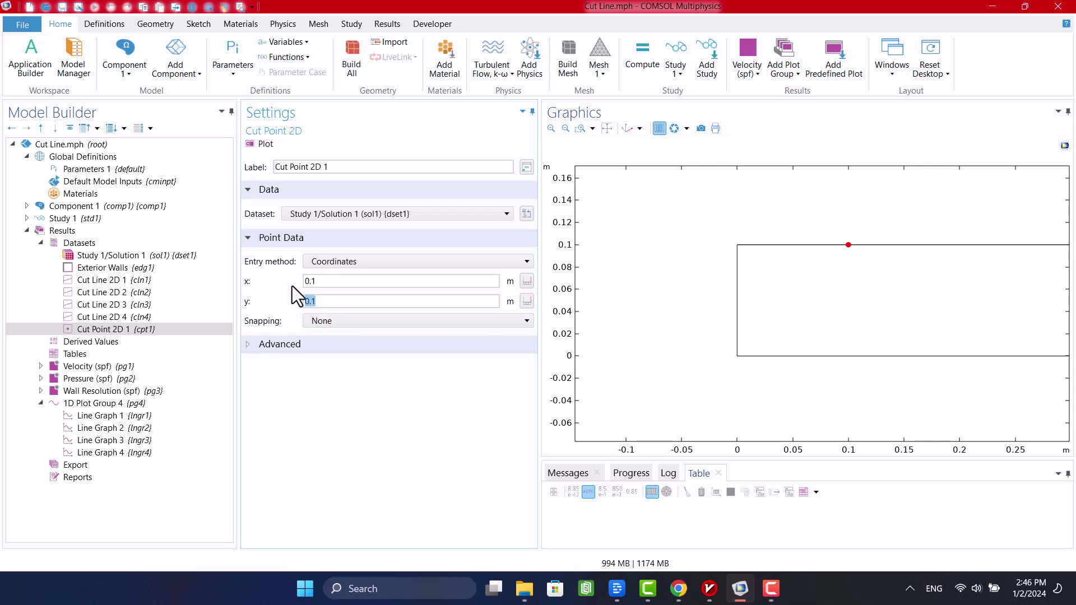
left_click(253, 147)
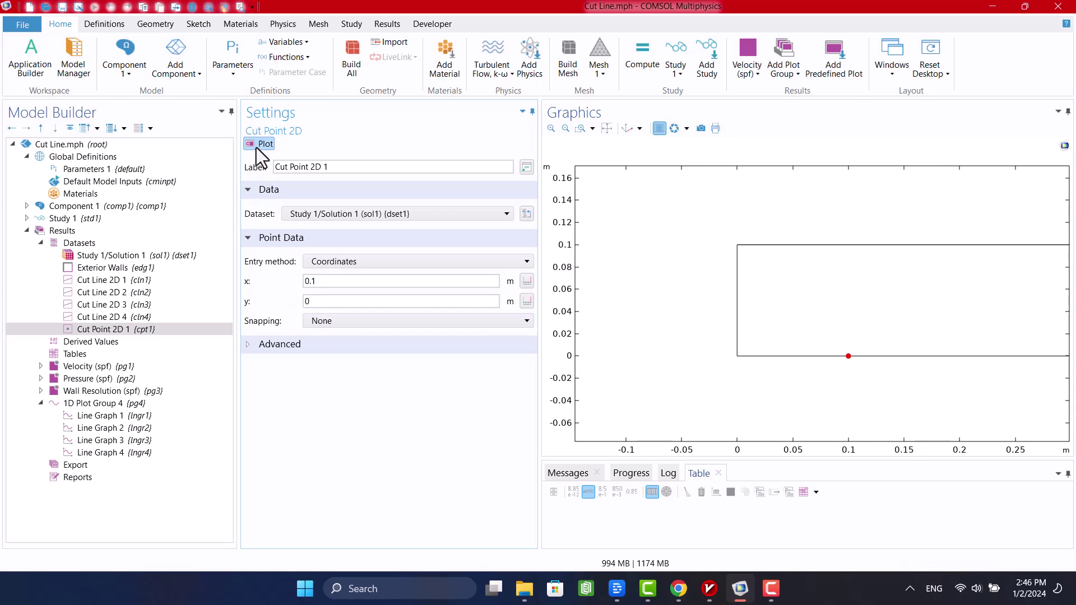
left_click(523, 305)
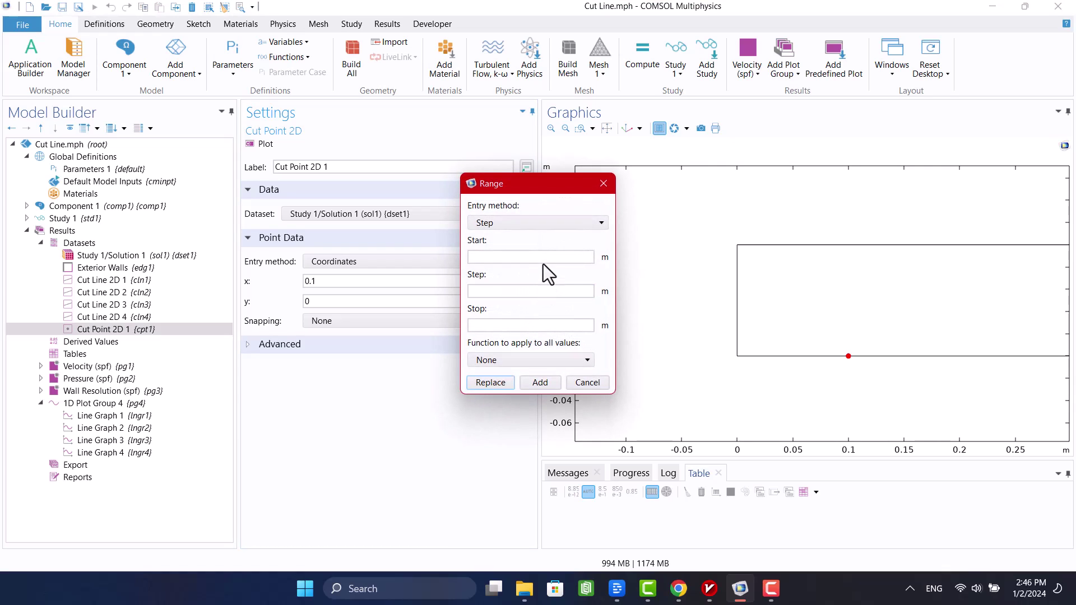
left_click(541, 258)
type("0")
left_click(537, 291)
left_click(534, 325)
type("0")
left_click(521, 292)
type("0.")
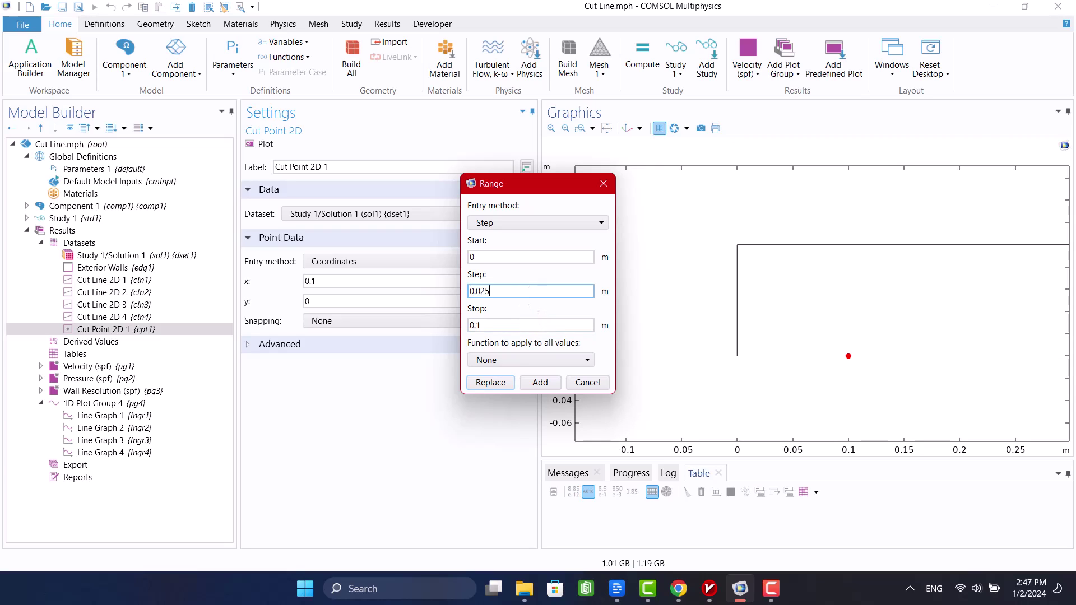
left_click(505, 383)
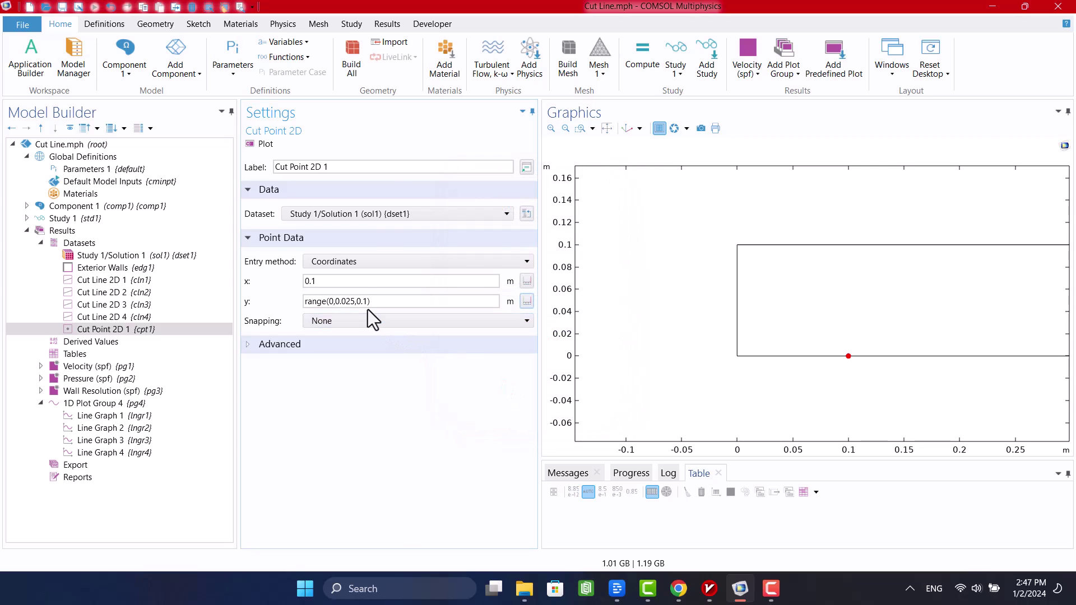
Set x to range(0.1,0.025,0.2) and plot the five cut points.
left_click(350, 282)
double_click(350, 282)
key("BackSpace")
left_click(527, 282)
left_click(522, 258)
type("0.1")
left_click(523, 291)
left_click(527, 325)
type("0.2")
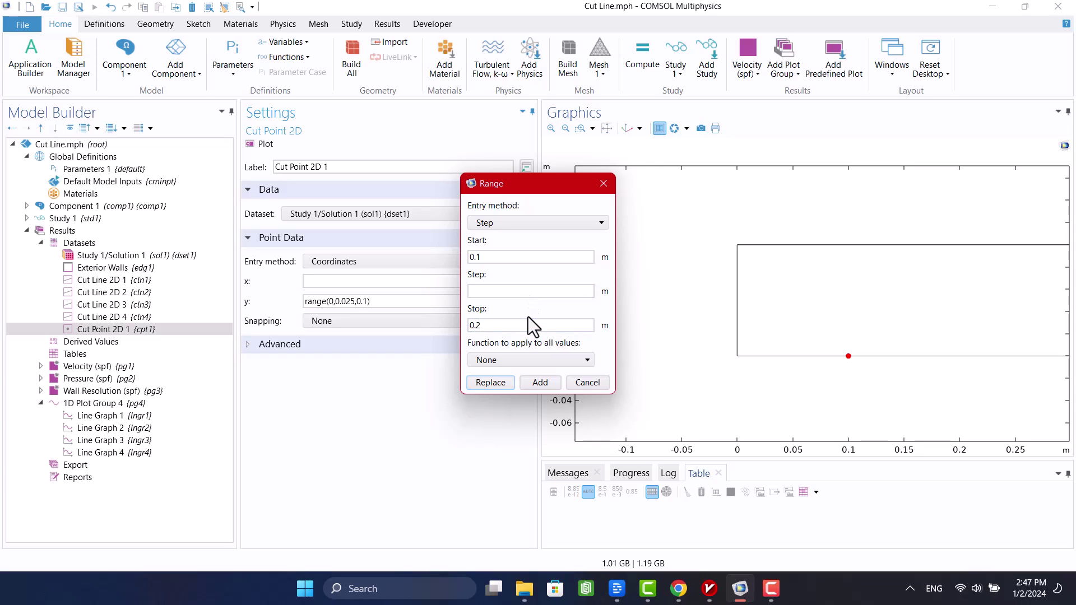
left_click(523, 291)
type("0.0")
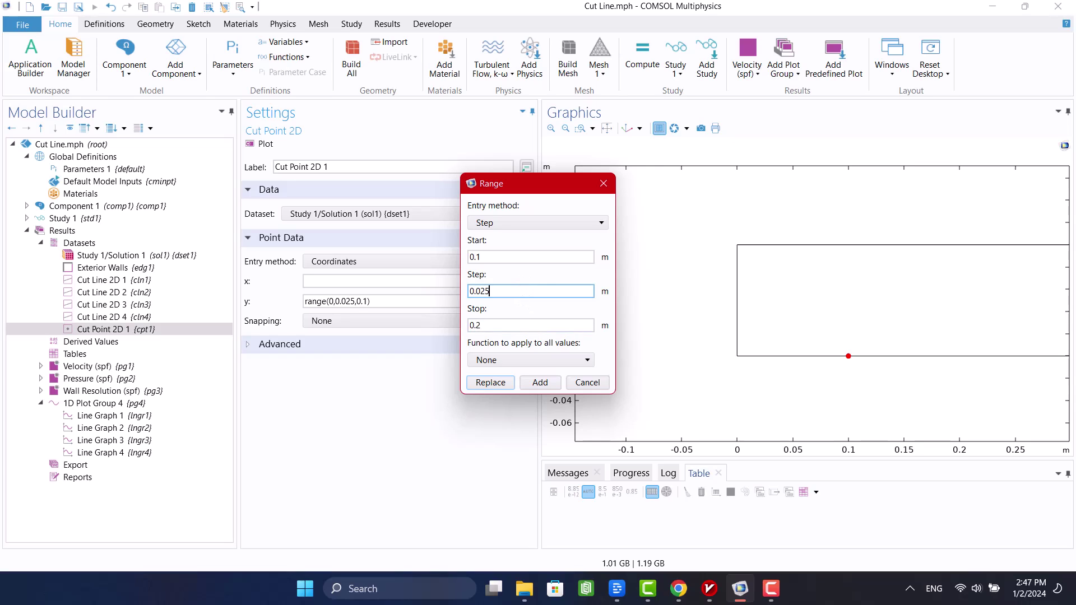
type("25")
left_click(500, 383)
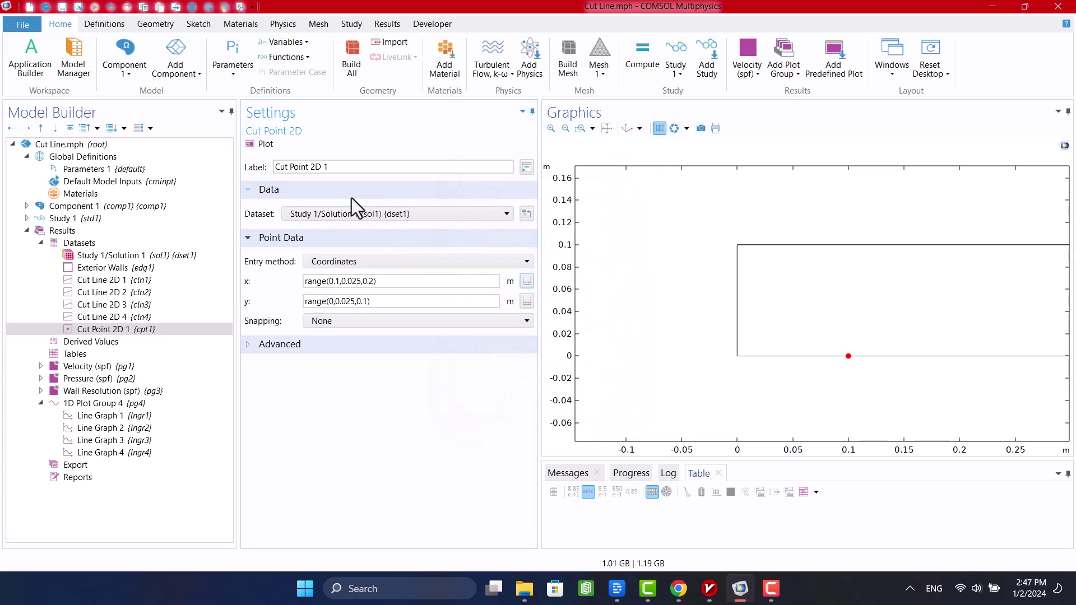
left_click(273, 149)
Add a Point Graph from Cut Point 2D 1 to 1D Plot Group 4, plot it, and zoom in to inspect the values.
left_click(70, 405)
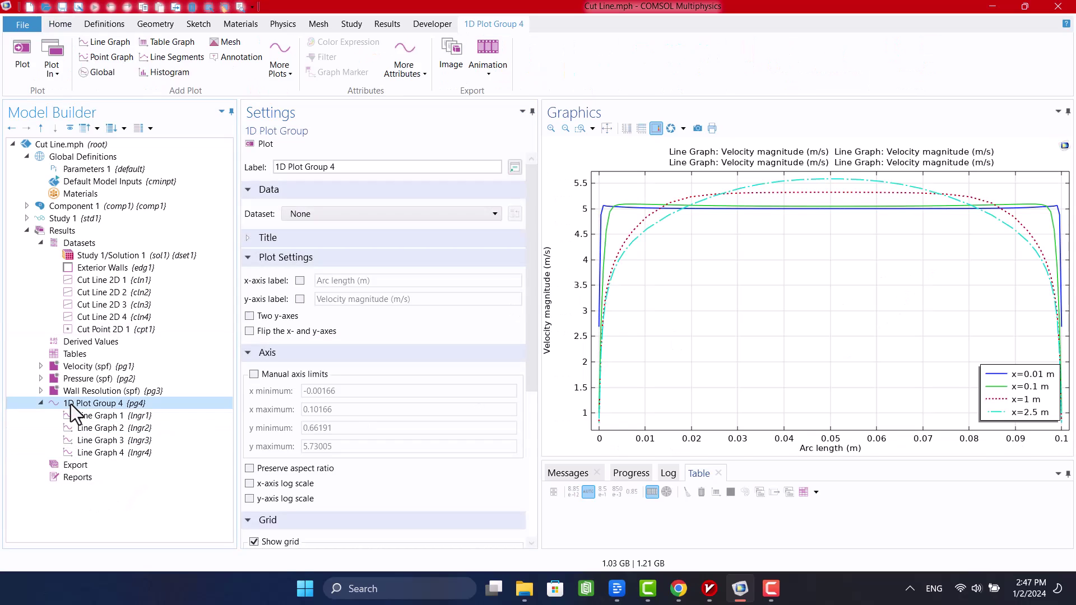
right_click(71, 404)
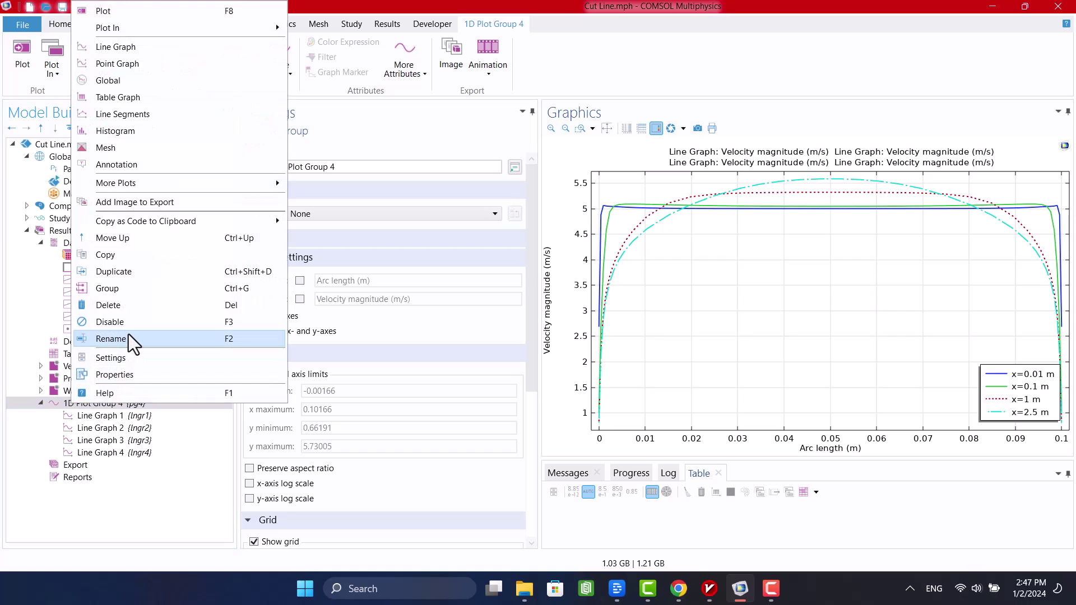
left_click(142, 66)
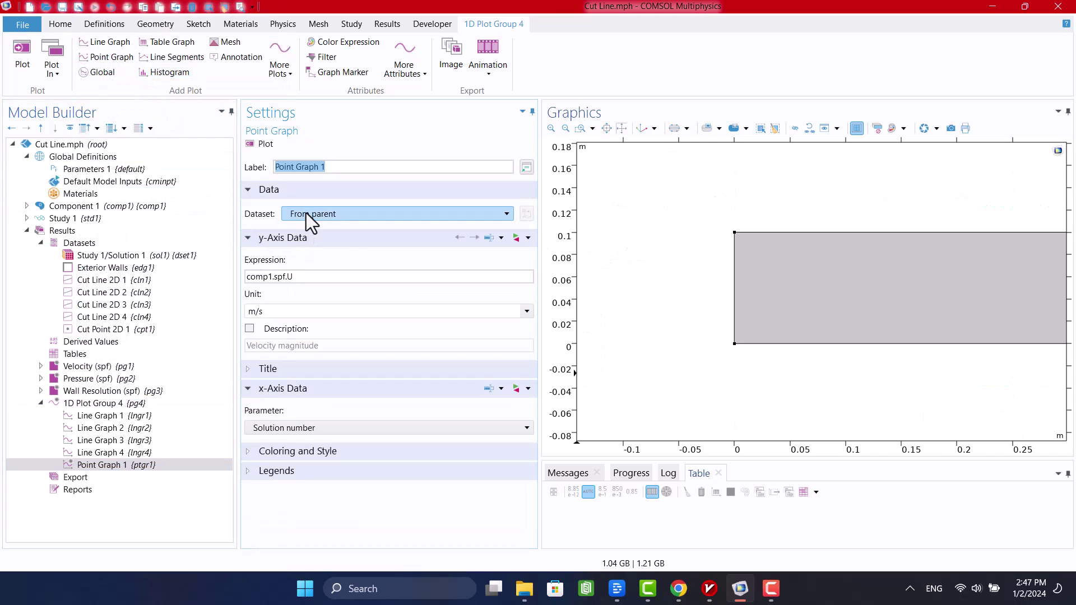
left_click(307, 213)
left_click(312, 266)
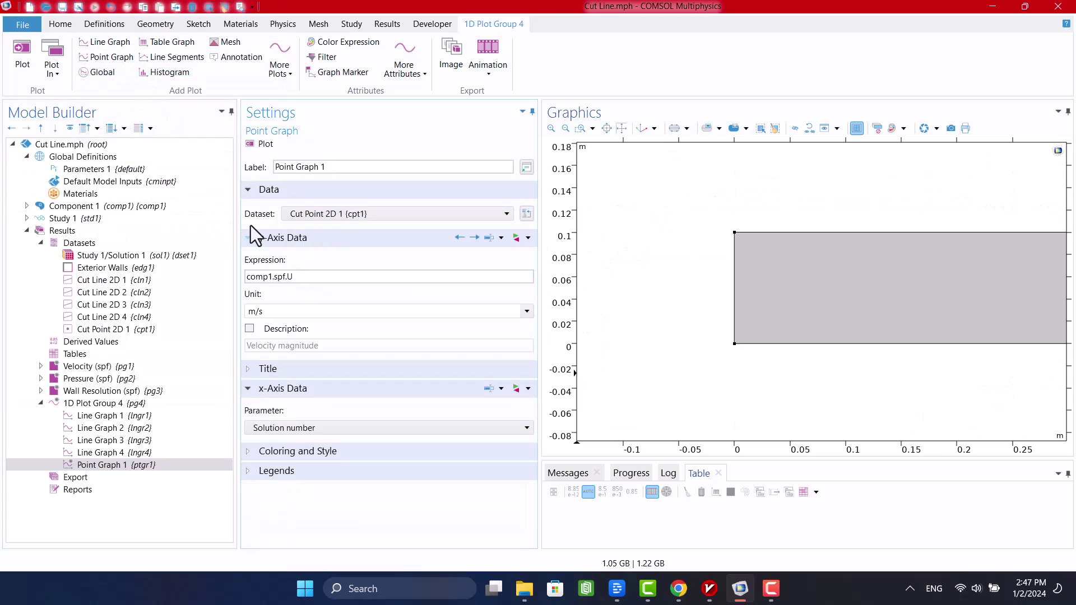
left_click(254, 144)
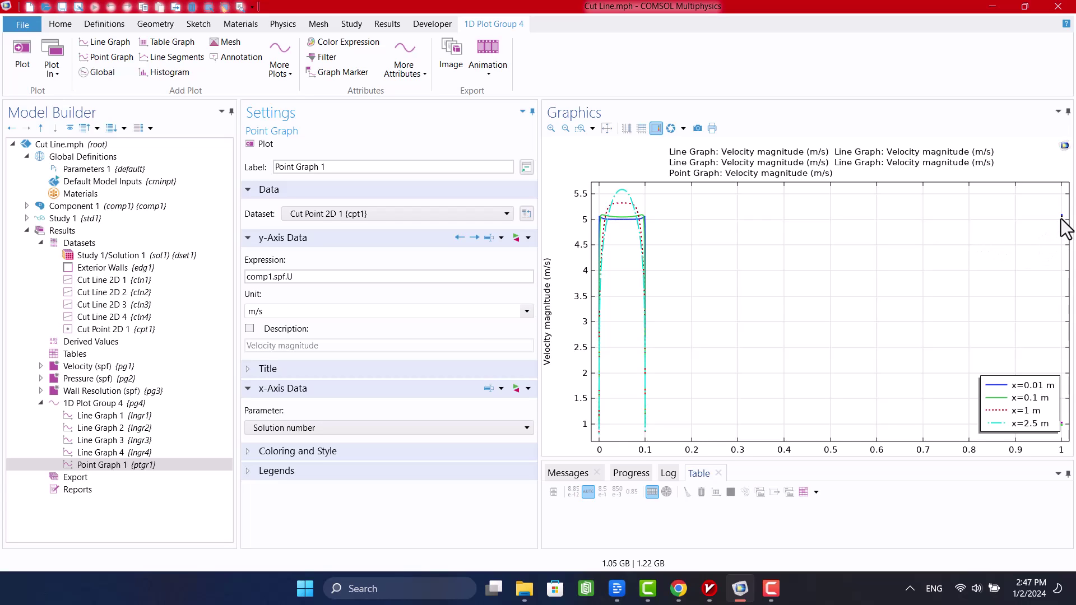
scroll(1065, 227, "up", 5)
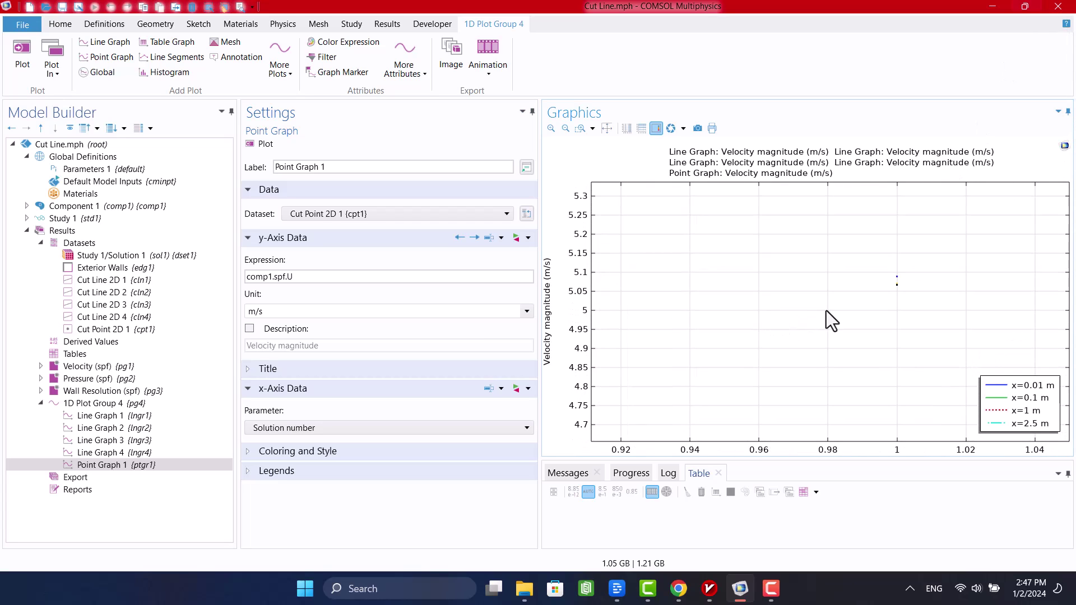
left_click_drag(828, 311, 904, 91)
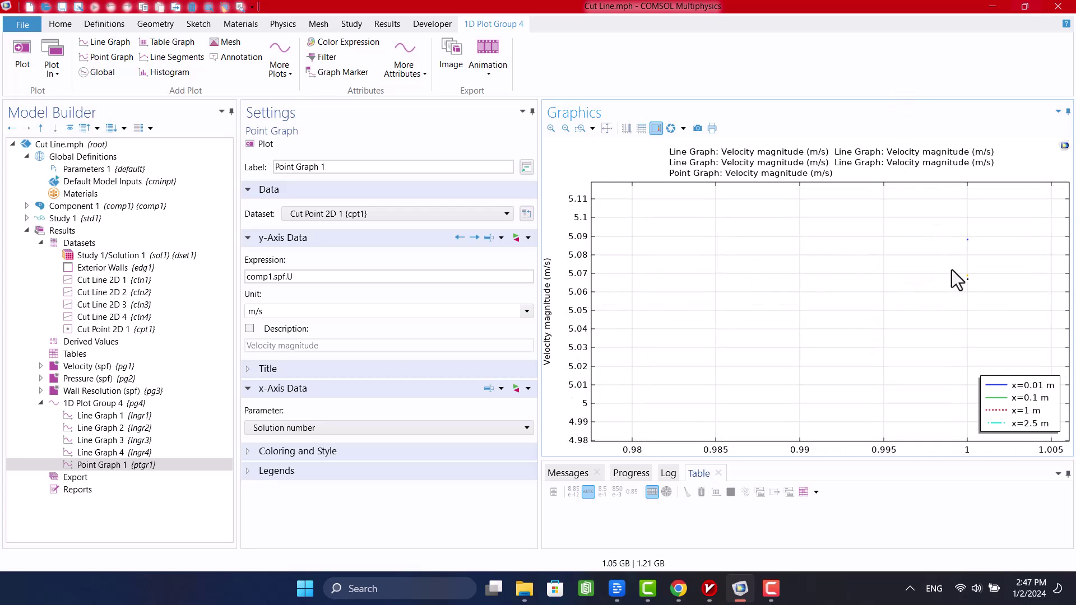
scroll(959, 276, "up", 4)
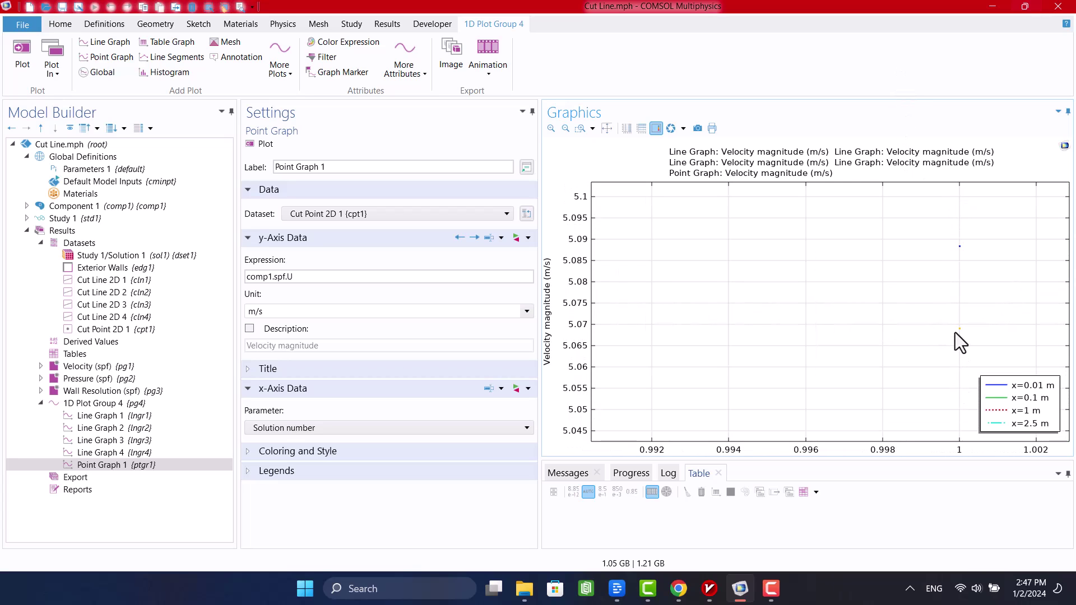
left_click(605, 129)
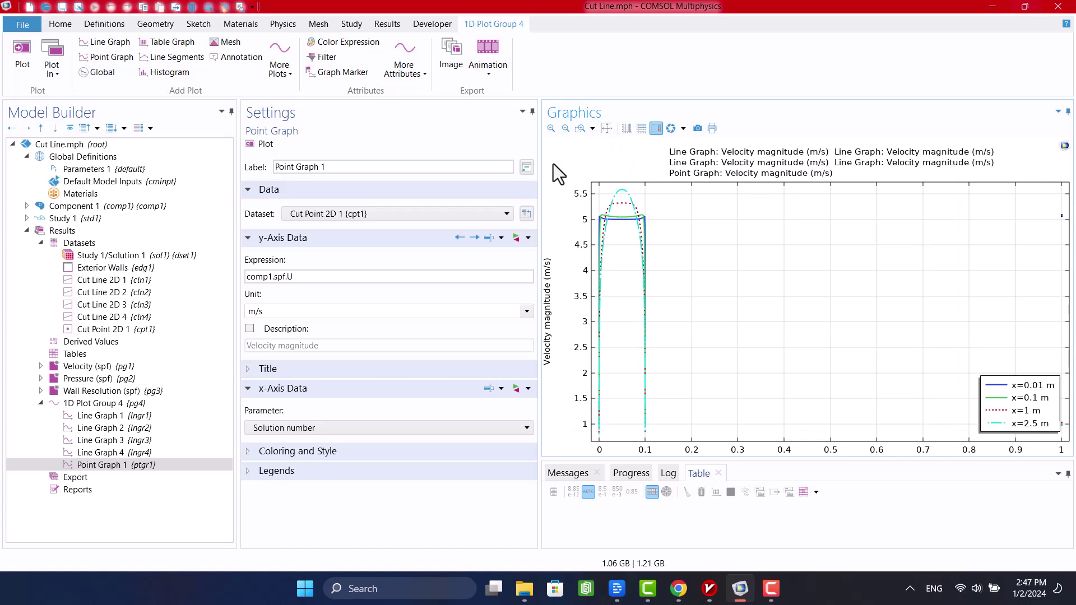
Delete the trial Point Graph 1, confirming the deletion.
right_click(103, 467)
left_click(139, 371)
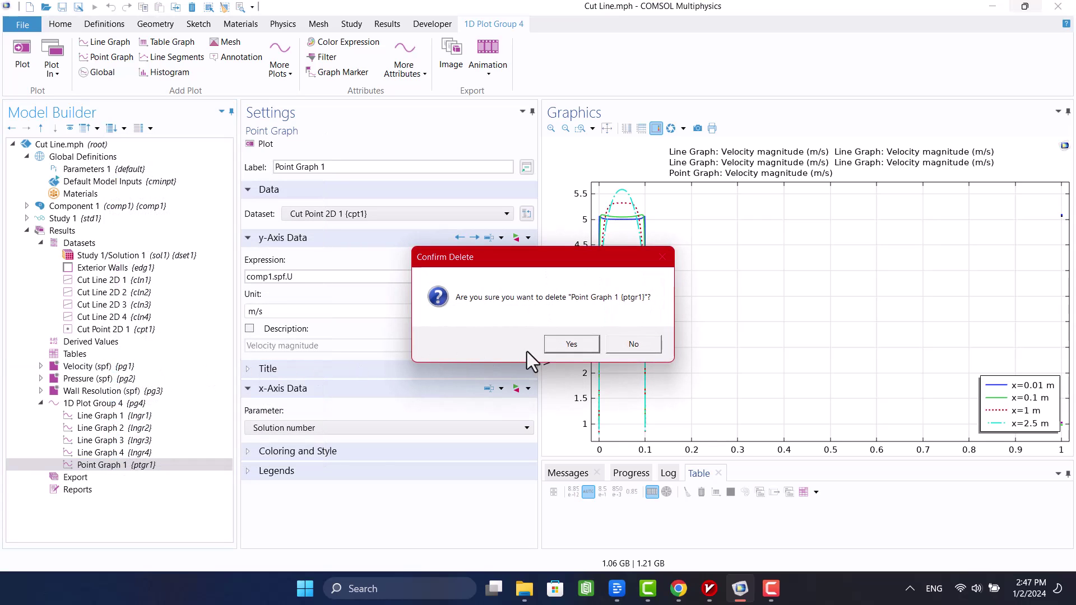
left_click(566, 347)
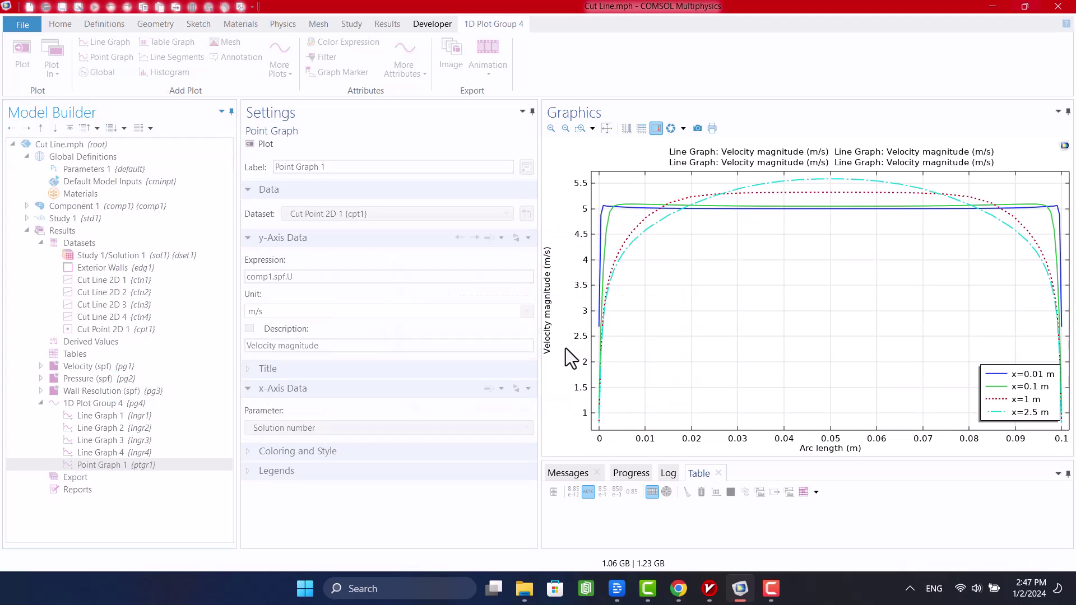